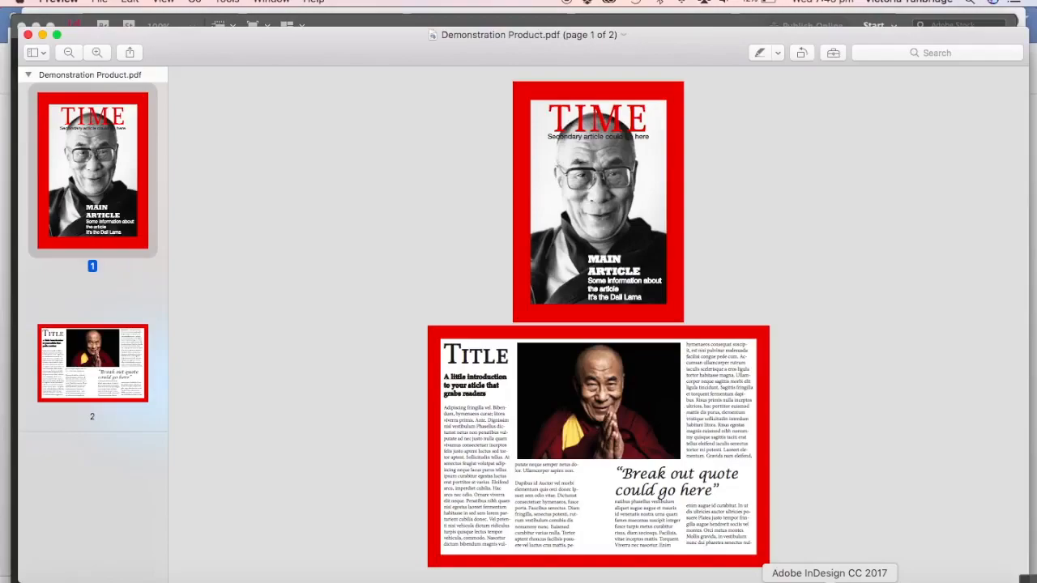
Switch to Adobe InDesign and start a new document with its units set to centimeters.
left_click(829, 580)
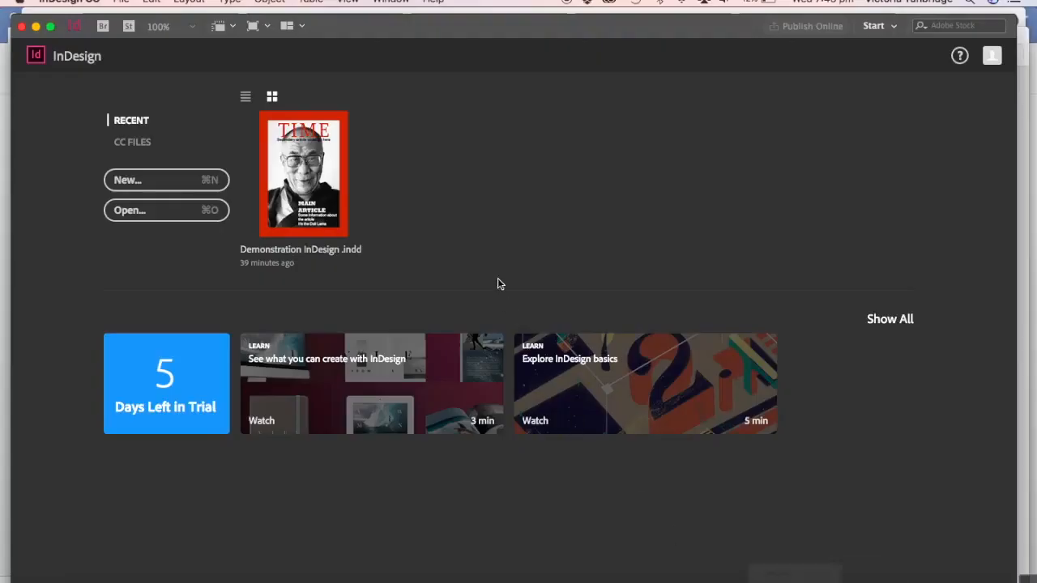
left_click(196, 181)
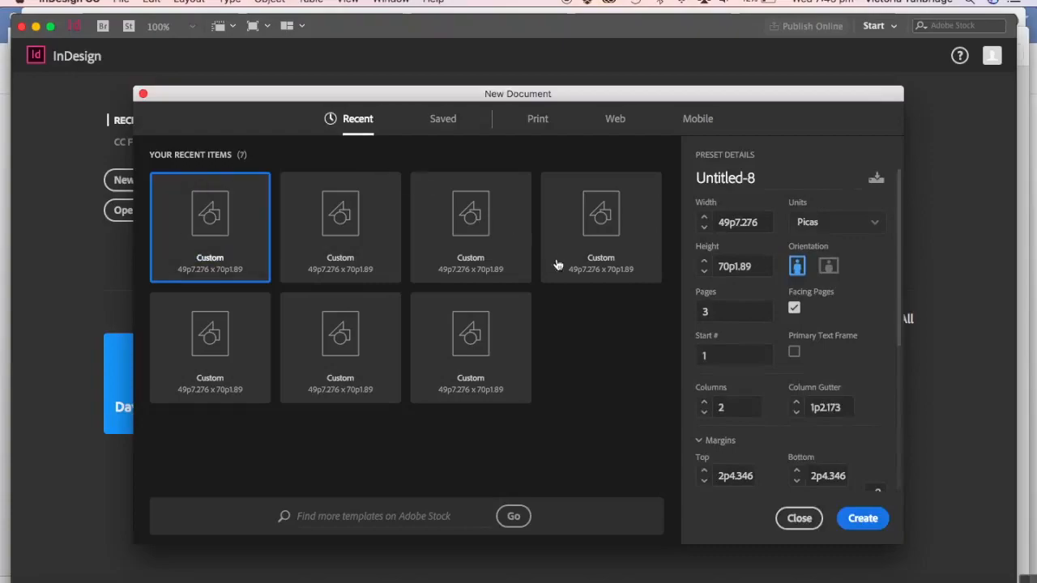
left_click(843, 228)
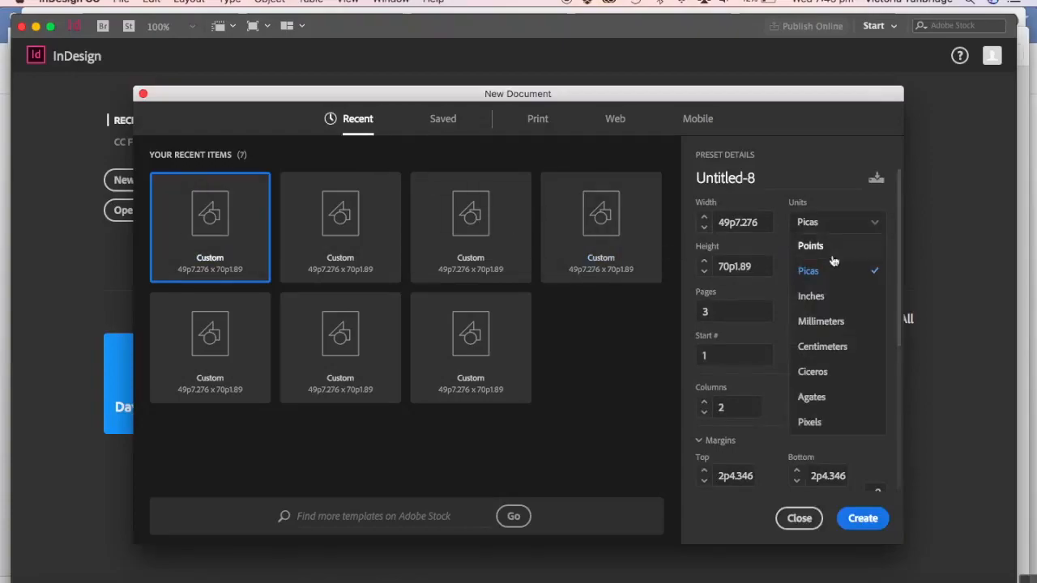
left_click(850, 349)
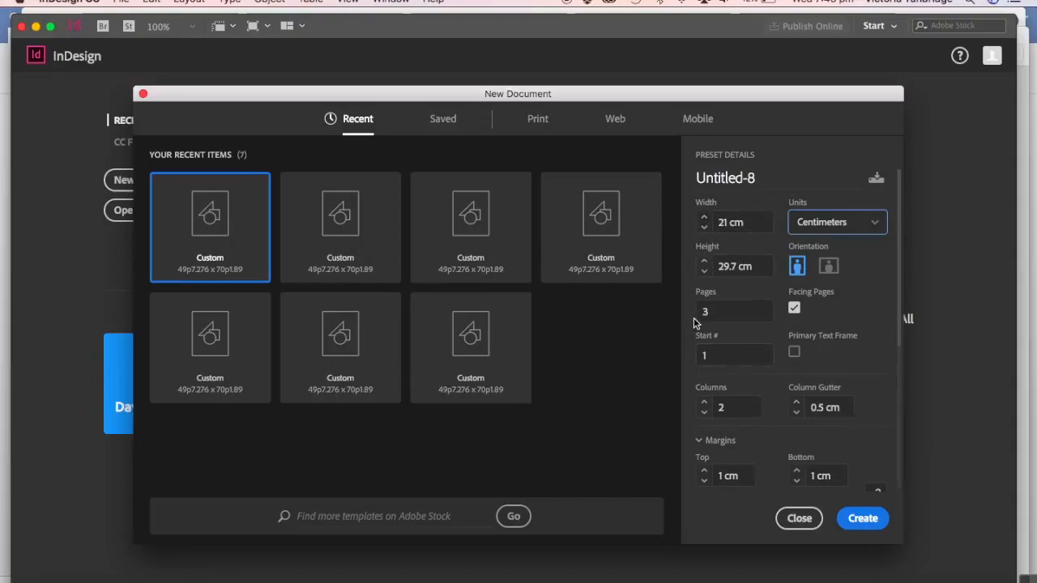
Review the column, margin and bleed settings, and create the 21 × 29.7 cm document with three facing pages and two columns.
scroll(831, 328, "down", 2)
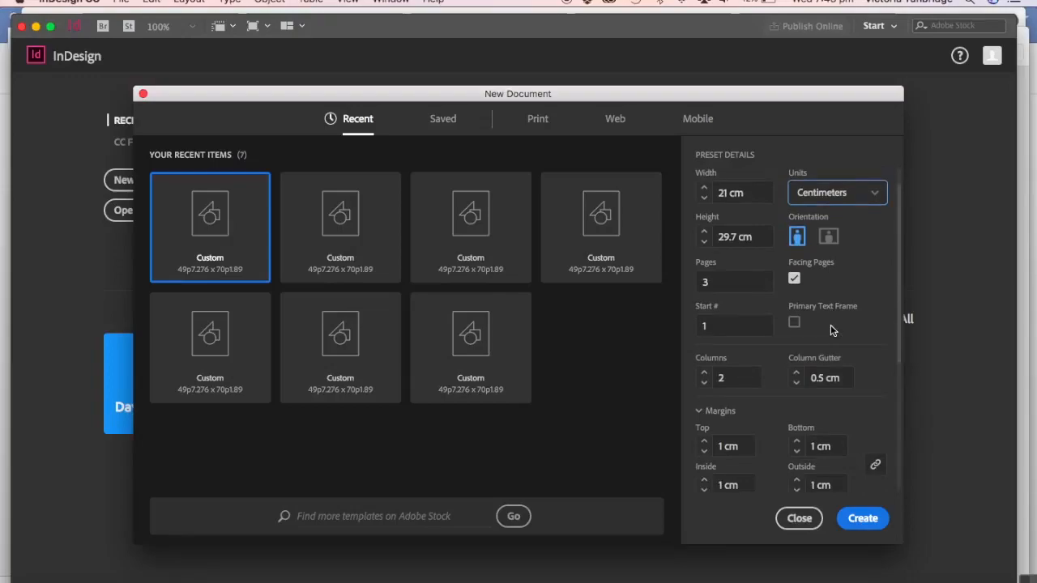
scroll(831, 330, "down", 4)
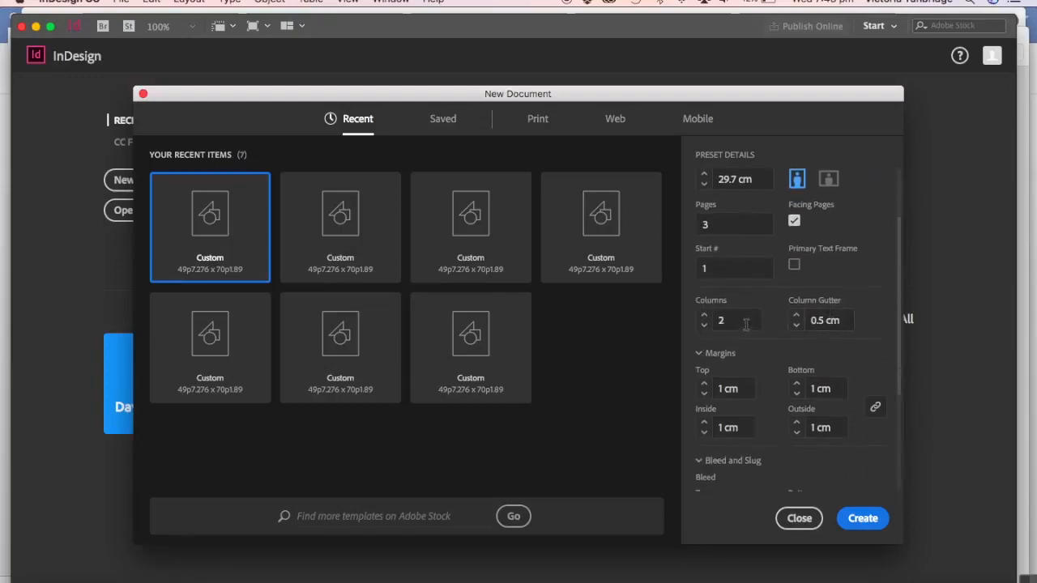
scroll(741, 322, "down", 5)
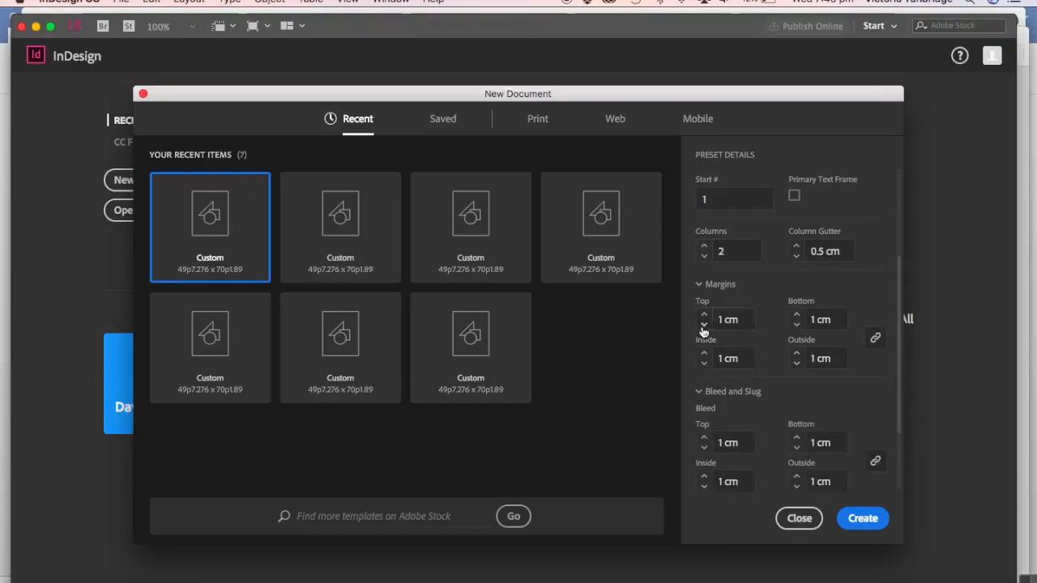
scroll(727, 366, "down", 5)
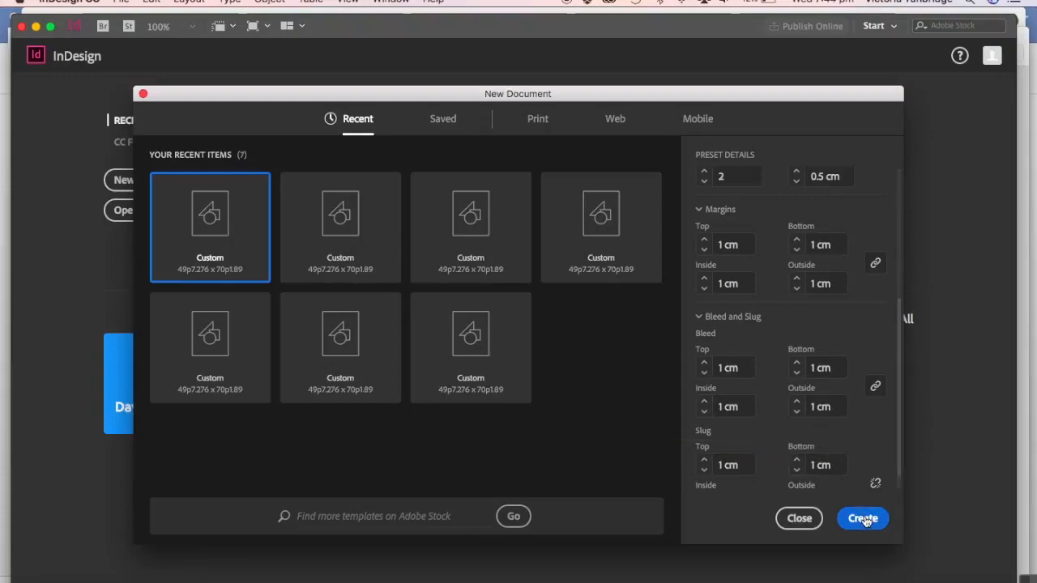
left_click(700, 210)
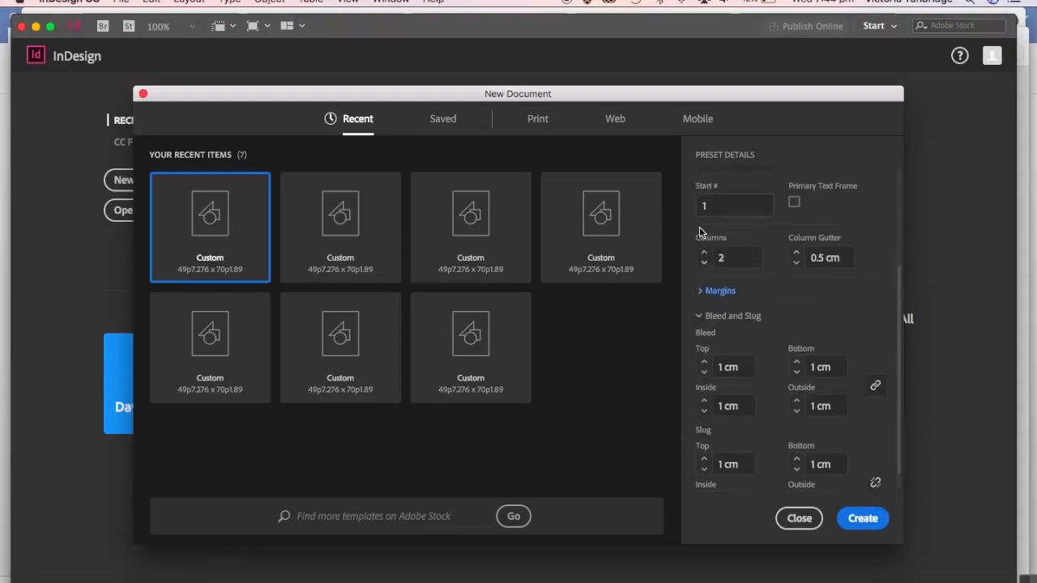
left_click(702, 316)
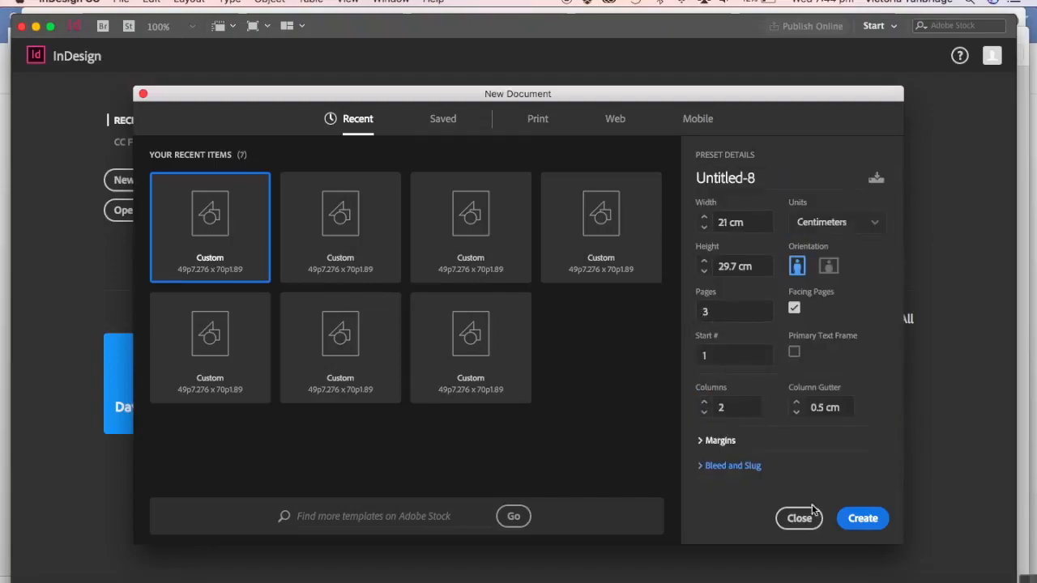
left_click(866, 518)
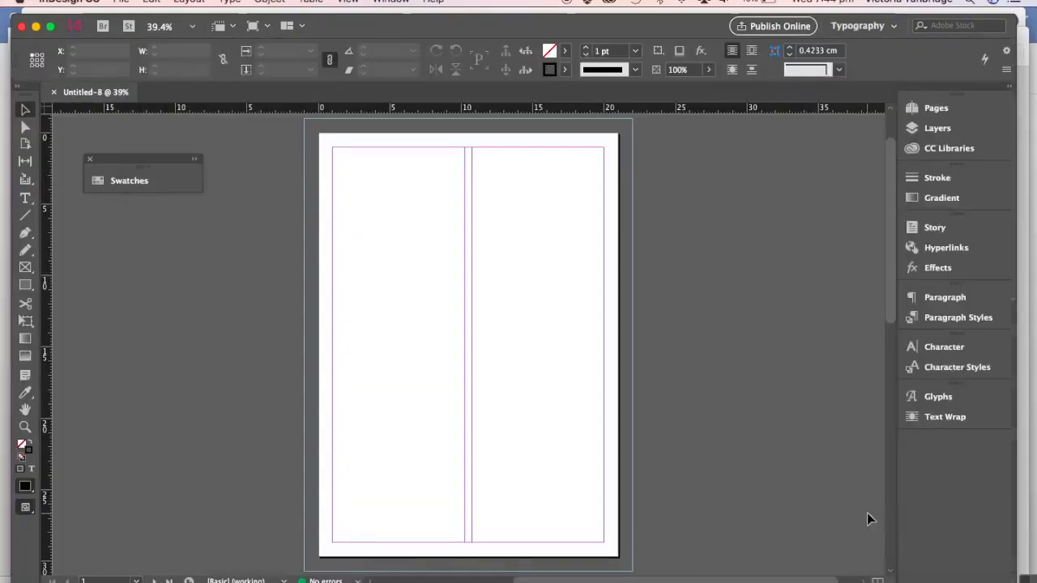
Save the new document as "Magazine Demo" in the MTeach folder.
left_click(121, 2)
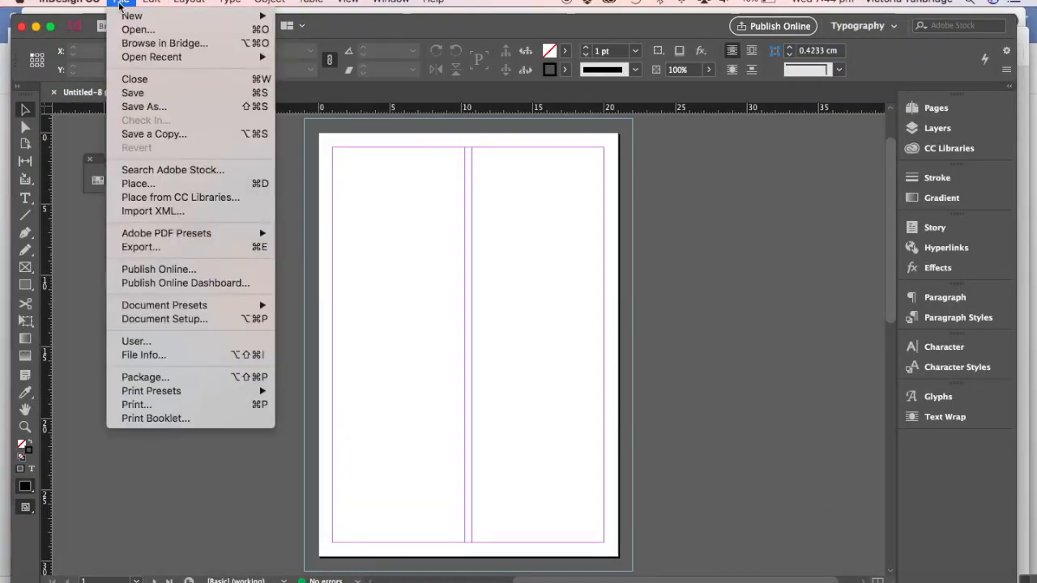
left_click(141, 108)
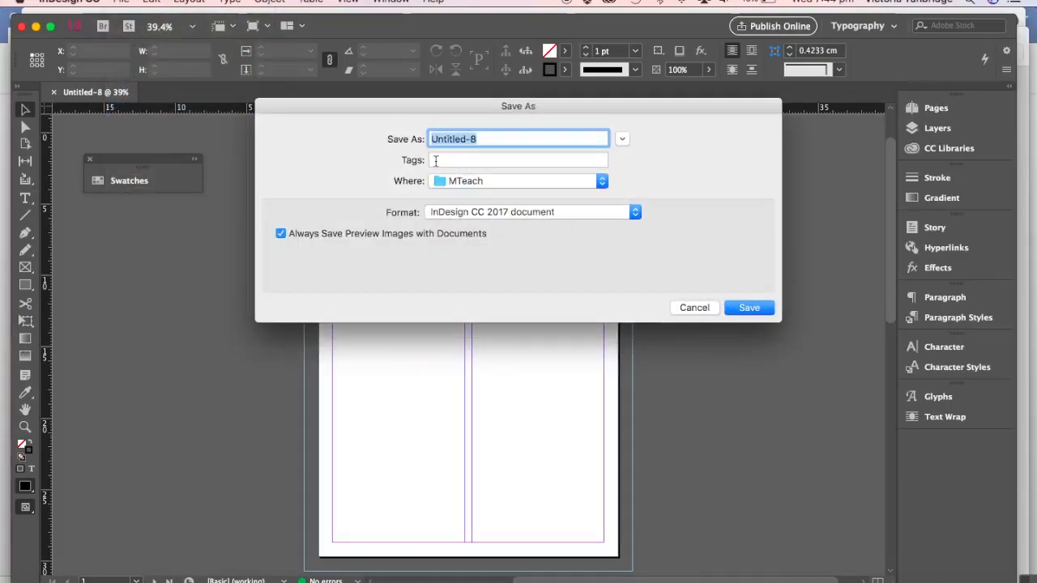
type("Magazine Demo")
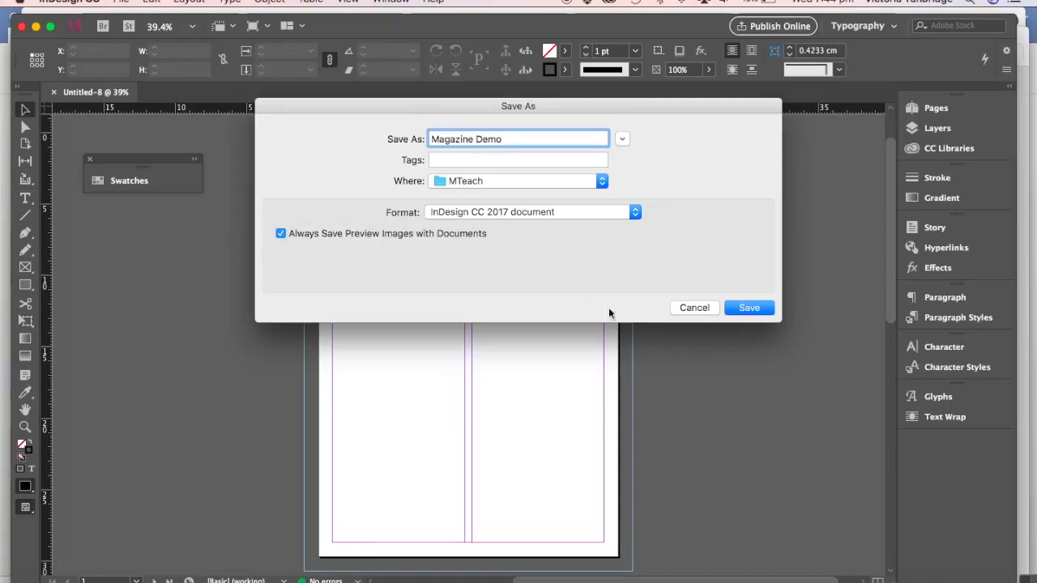
left_click(746, 309)
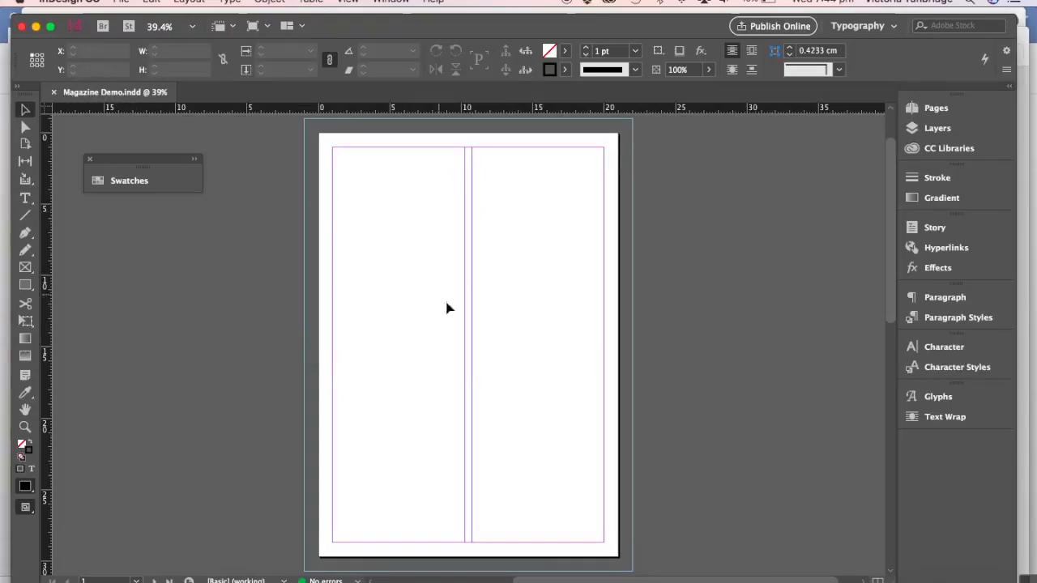
Look through the document's page layout and the page overview, and return to the cover page.
scroll(606, 323, "down", 10)
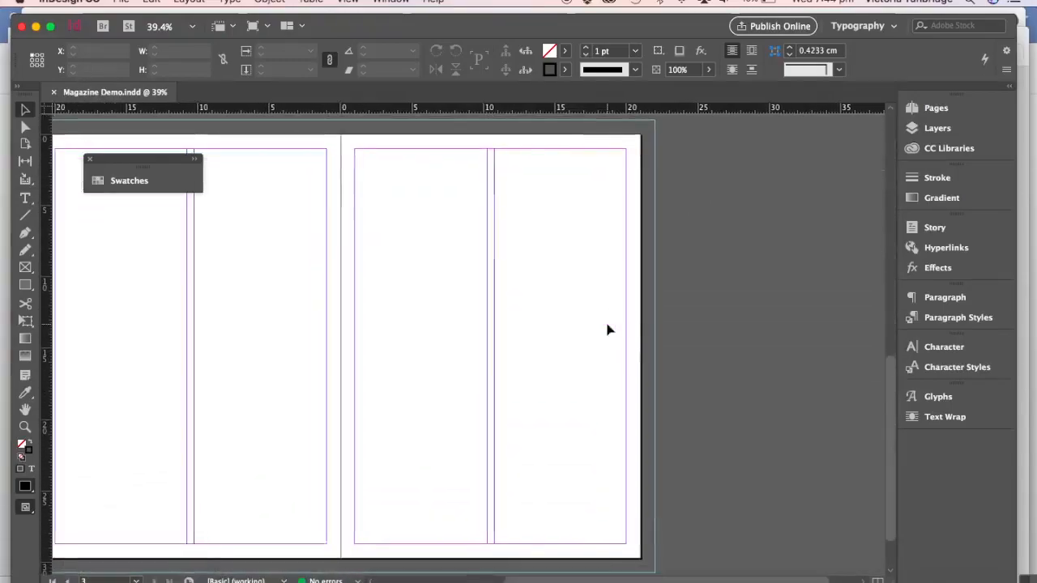
scroll(610, 330, "up", 10)
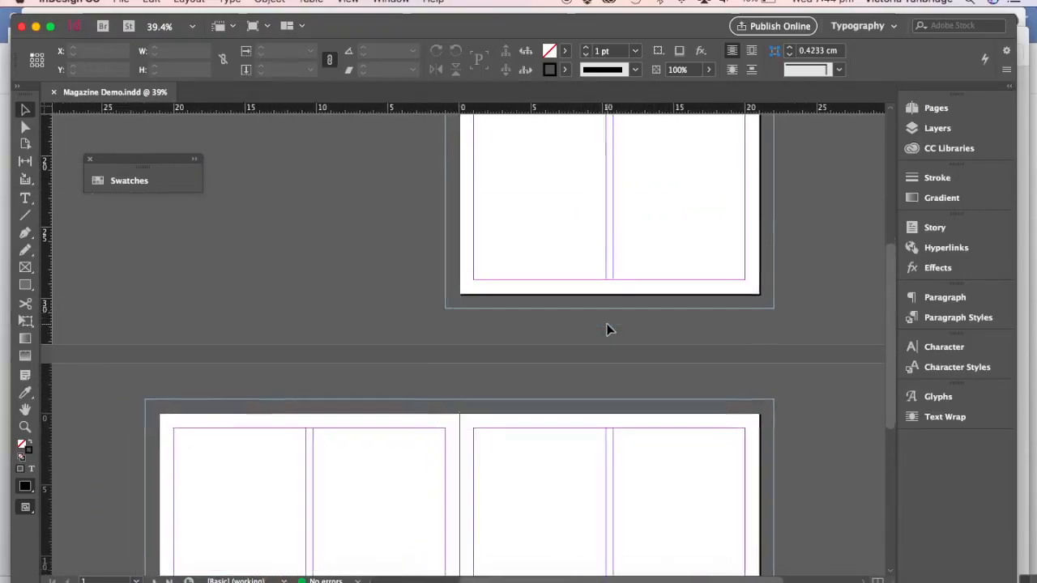
left_click(934, 110)
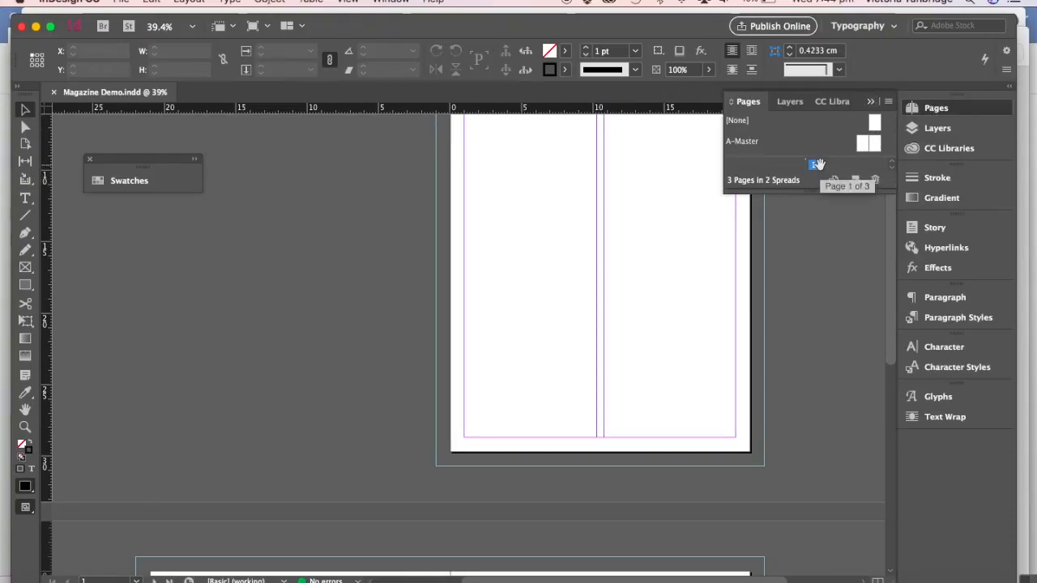
left_click(892, 168)
left_click_drag(861, 193, 876, 361)
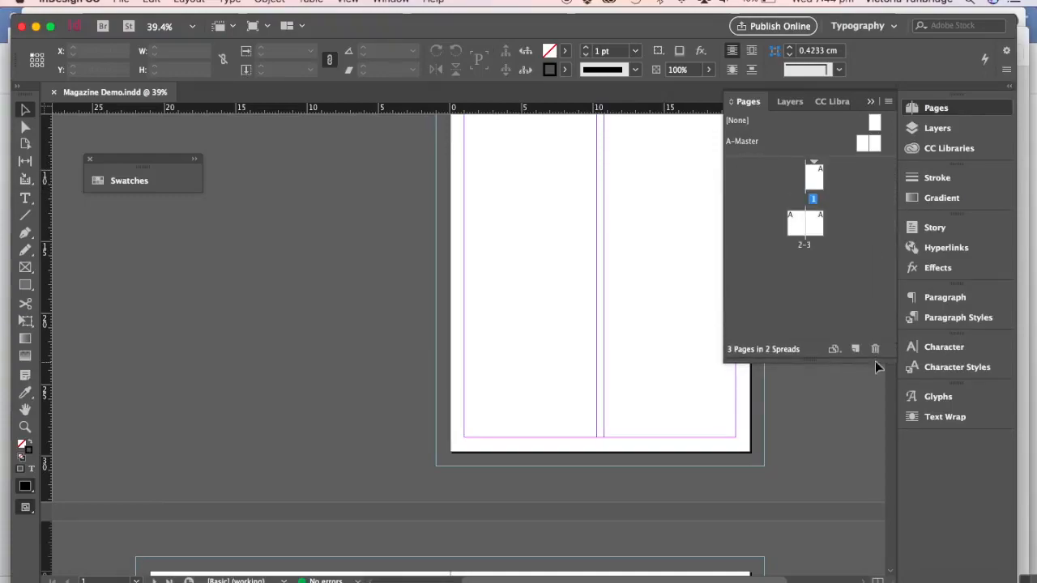
left_click(870, 104)
scroll(695, 264, "up", 5)
scroll(695, 263, "right", 2)
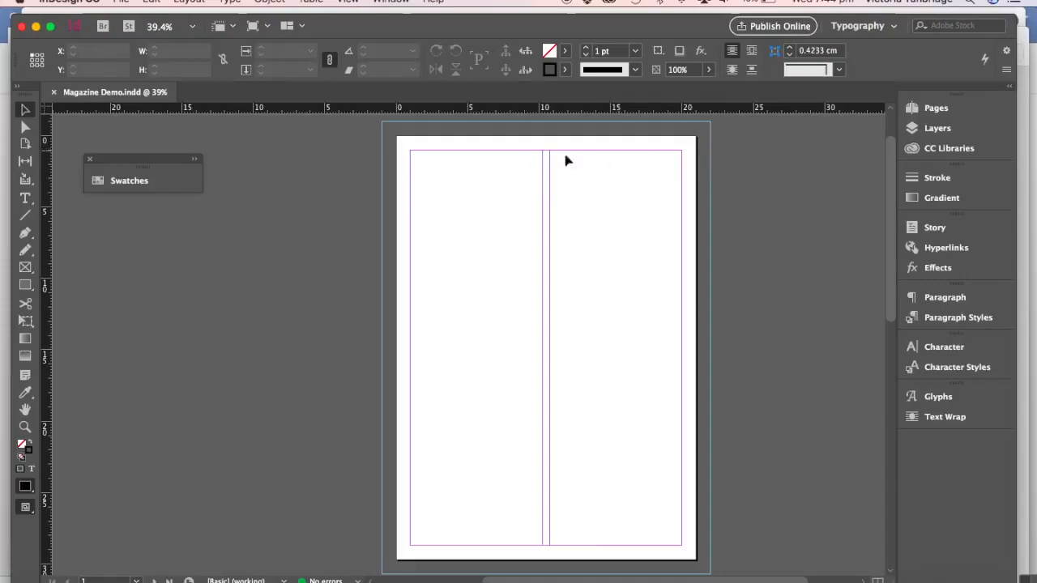
Place CoverImage.jpg on the cover page from its upper-left corner, about 24.9 by 30.1 cm.
left_click(120, 3)
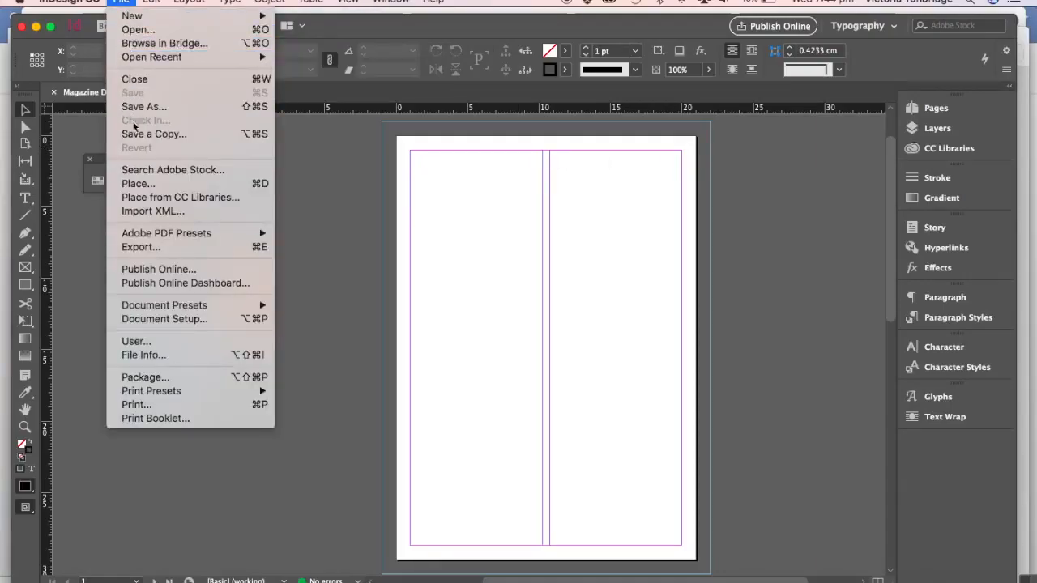
left_click(146, 184)
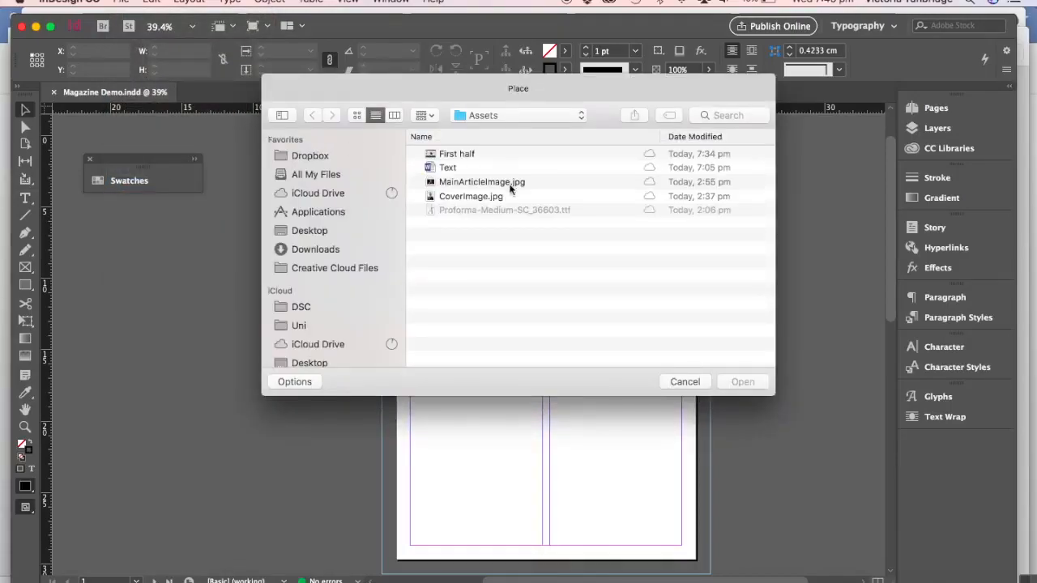
double_click(455, 200)
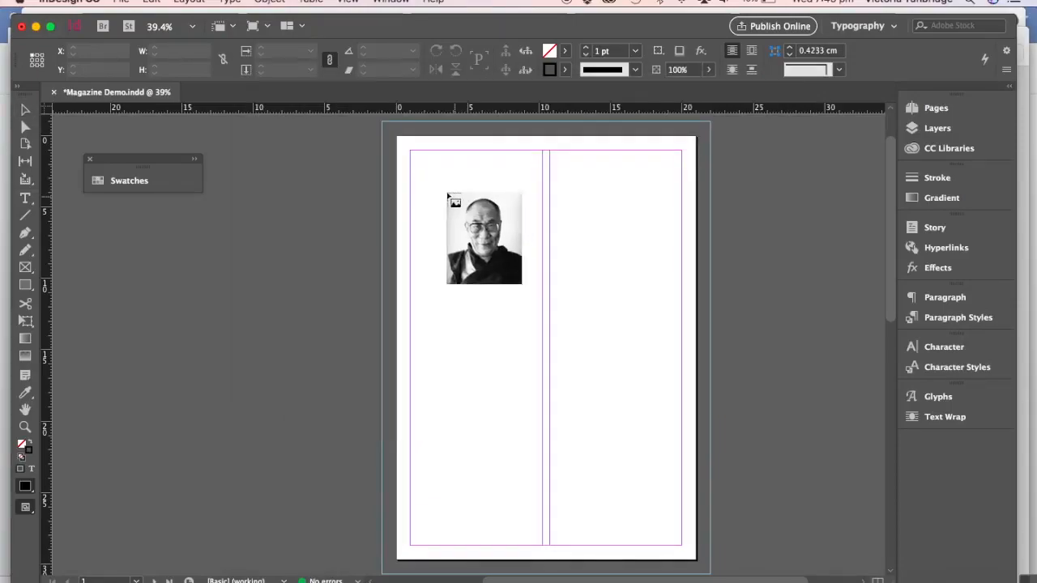
left_click_drag(398, 139, 673, 571)
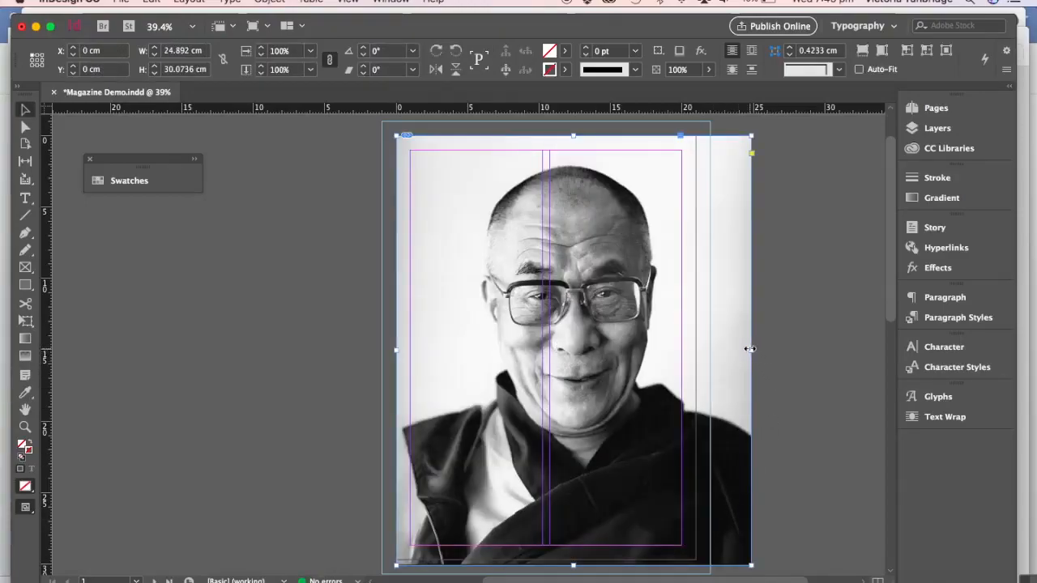
Crop the cover image's frame to the page edges, 21 by 29.7 cm, and center the picture within it.
left_click_drag(750, 348, 698, 348)
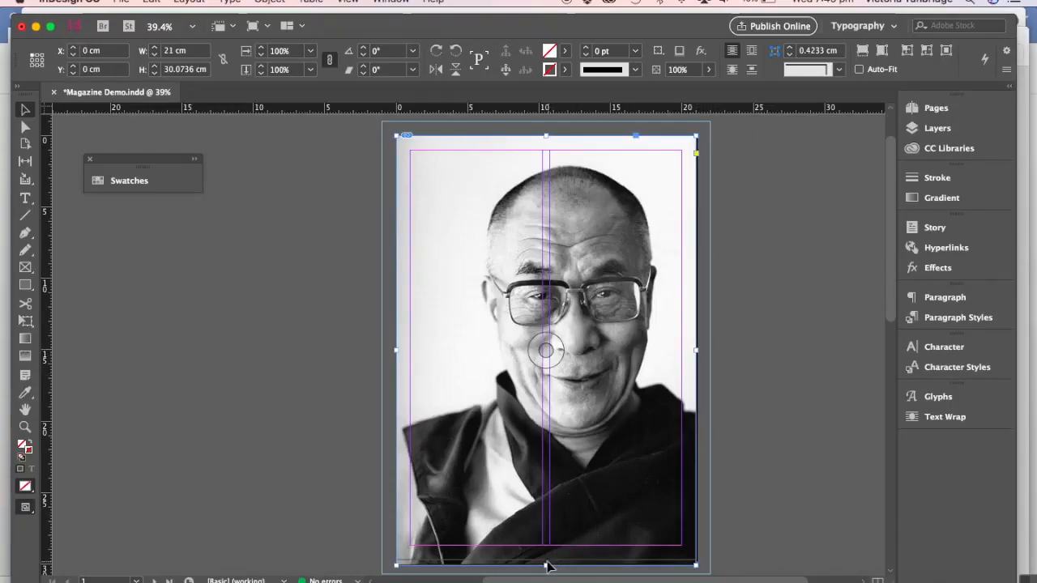
left_click_drag(545, 566, 545, 559)
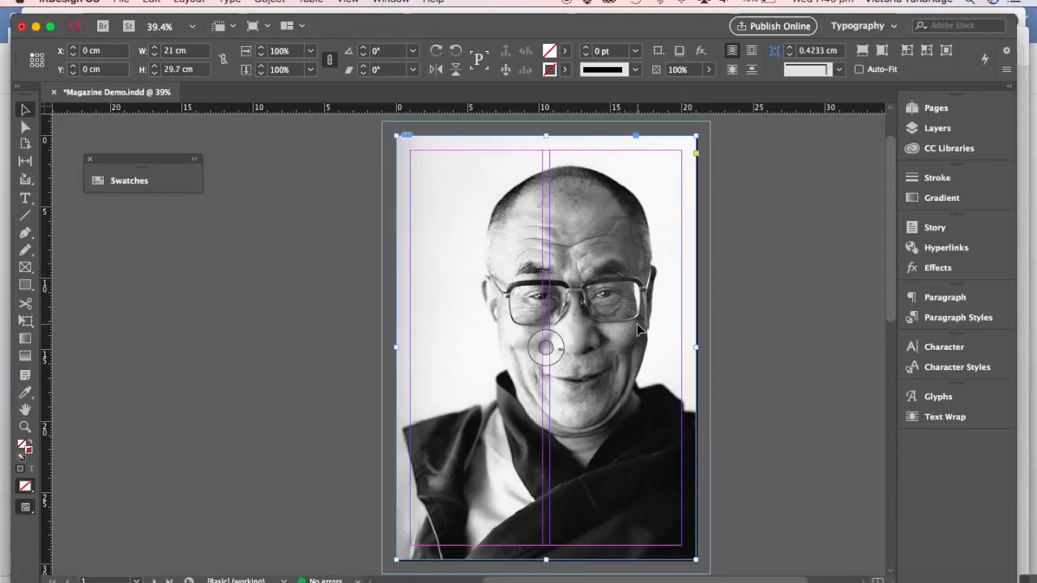
left_click(948, 51)
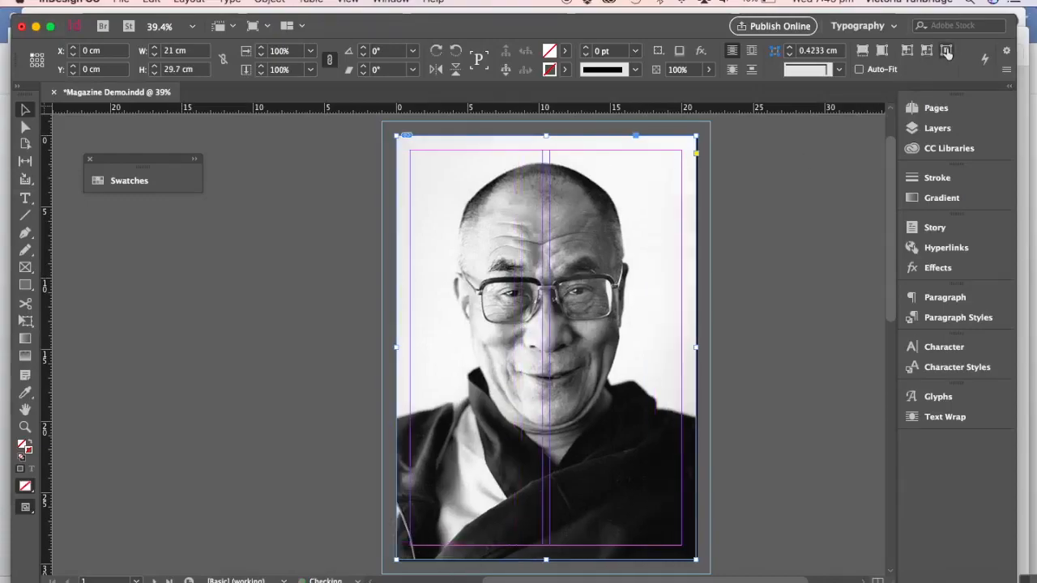
left_click(784, 208)
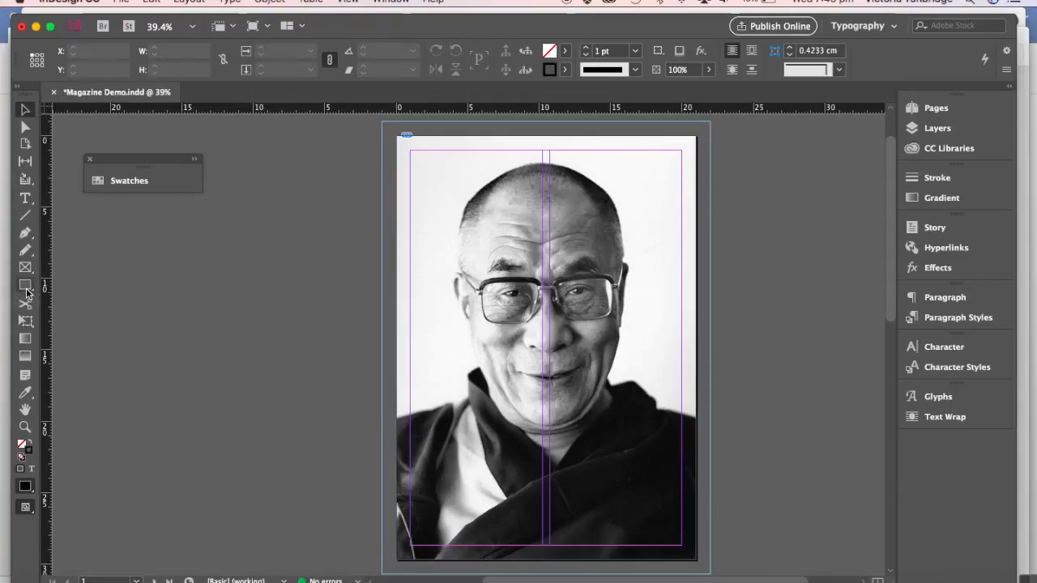
Draw a rectangle around the whole cover page out to the bleed guides, about 23 by 31.5 cm.
left_click(25, 287)
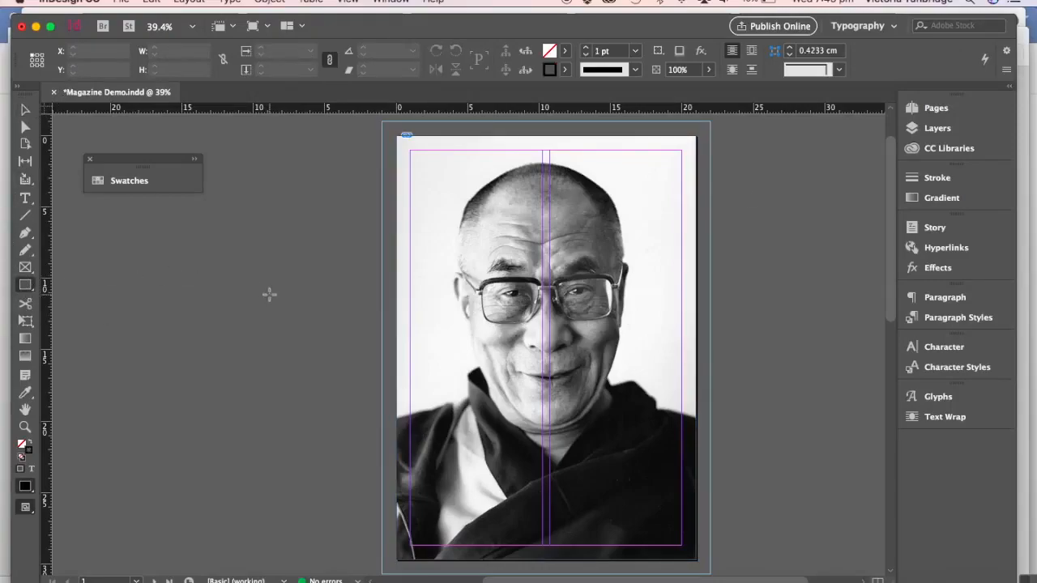
scroll(268, 295, "up", 1)
left_click_drag(384, 148, 711, 509)
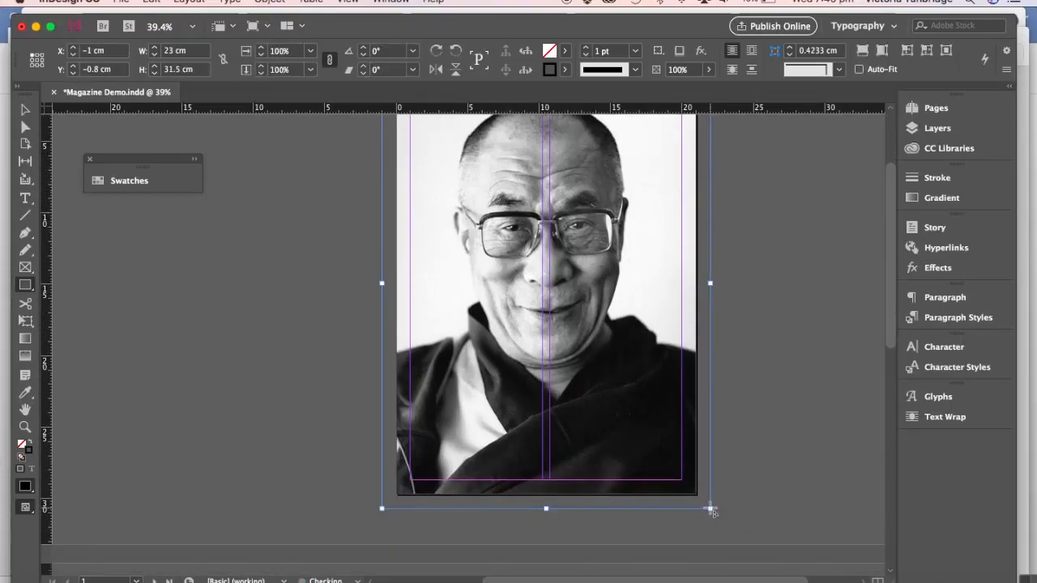
Extend the rectangle's top edge up to the bleed guide, making it 31.7 cm high.
scroll(711, 507, "up", 3)
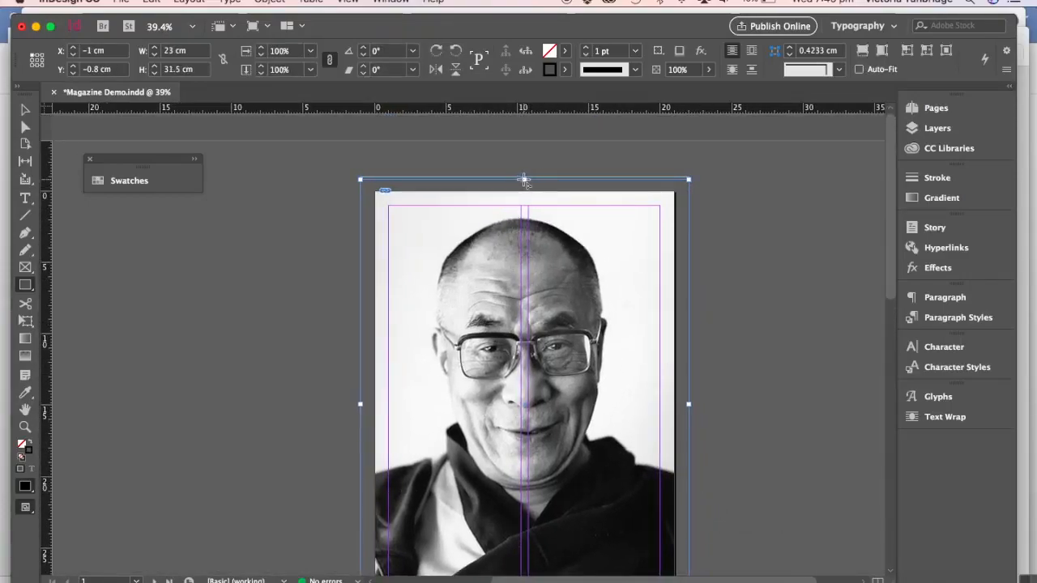
left_click_drag(522, 178, 522, 173)
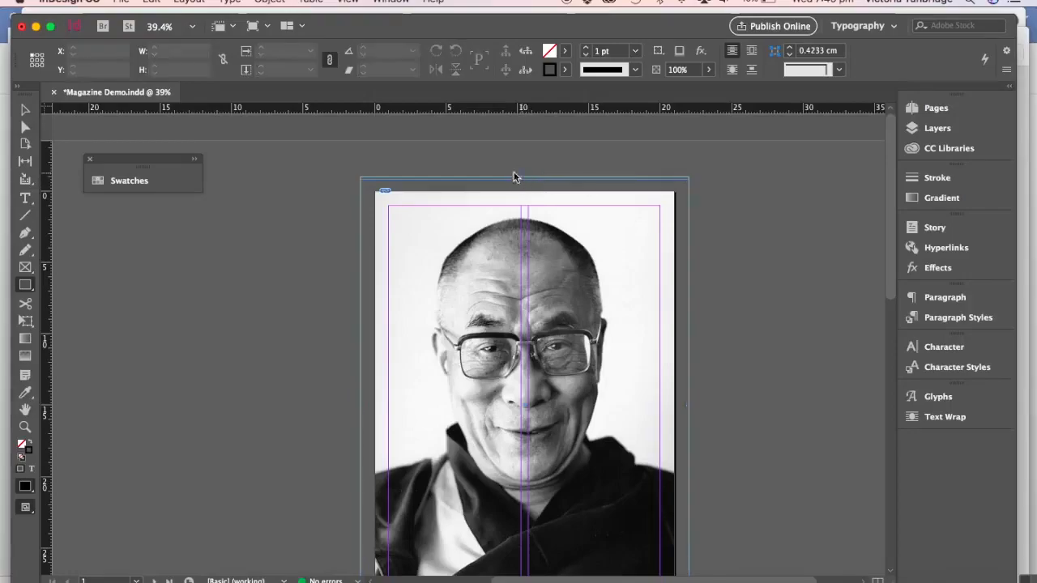
left_click(571, 323)
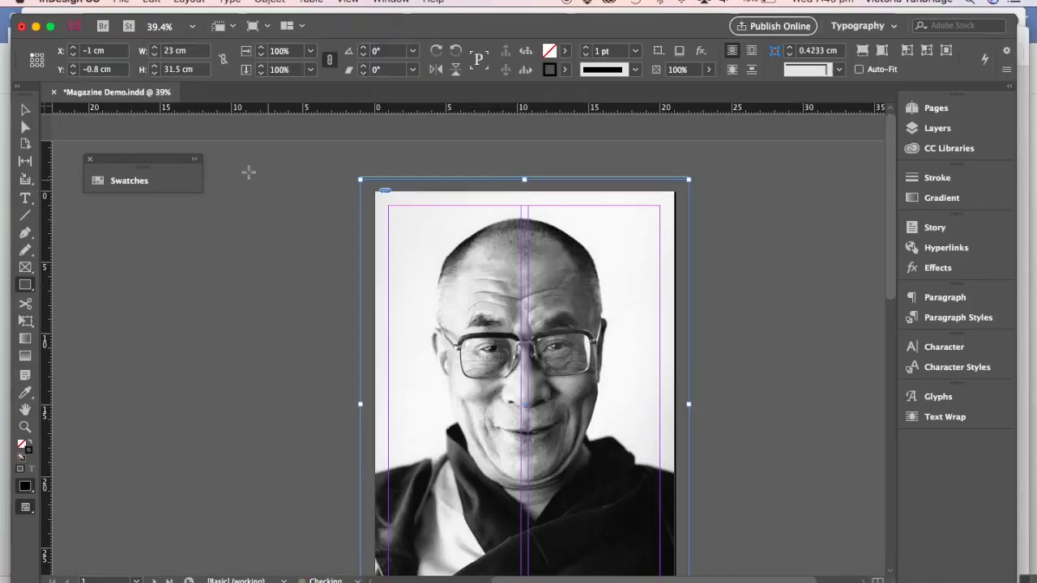
left_click(25, 110)
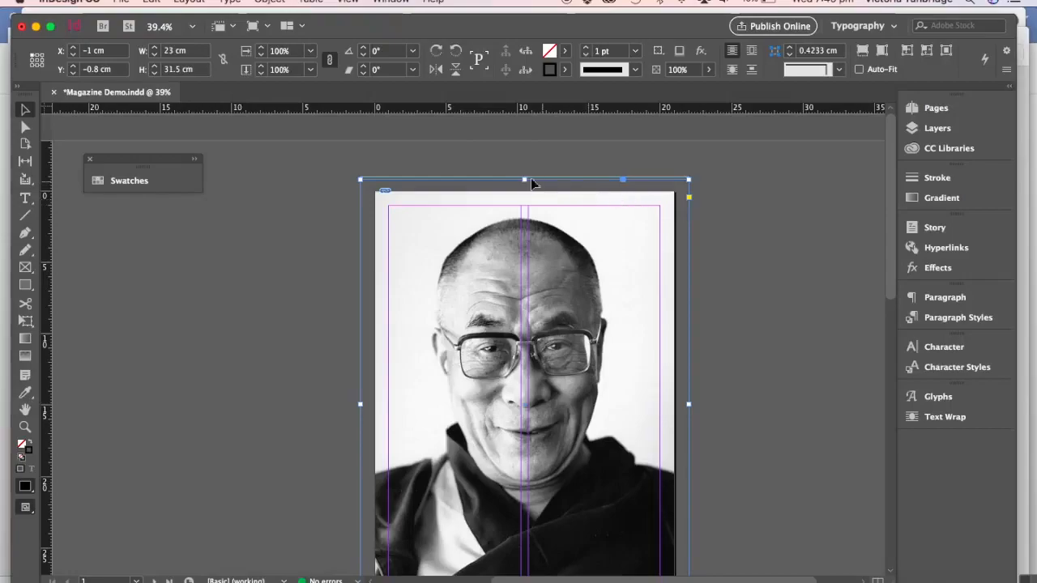
left_click_drag(525, 178, 525, 175)
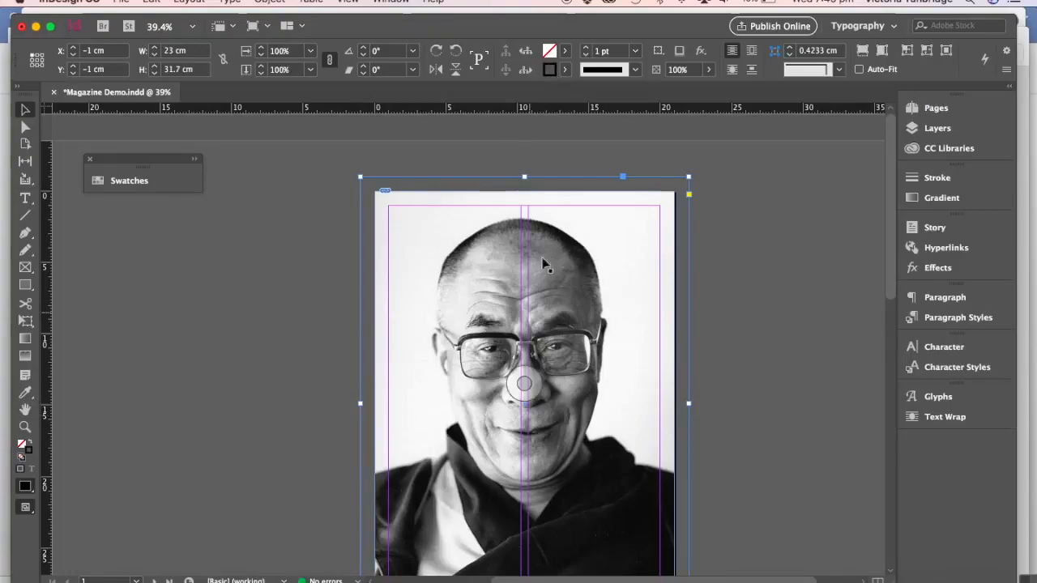
Set the cover rectangle's stroke colour to a red with R 214 and G 37.
double_click(552, 71)
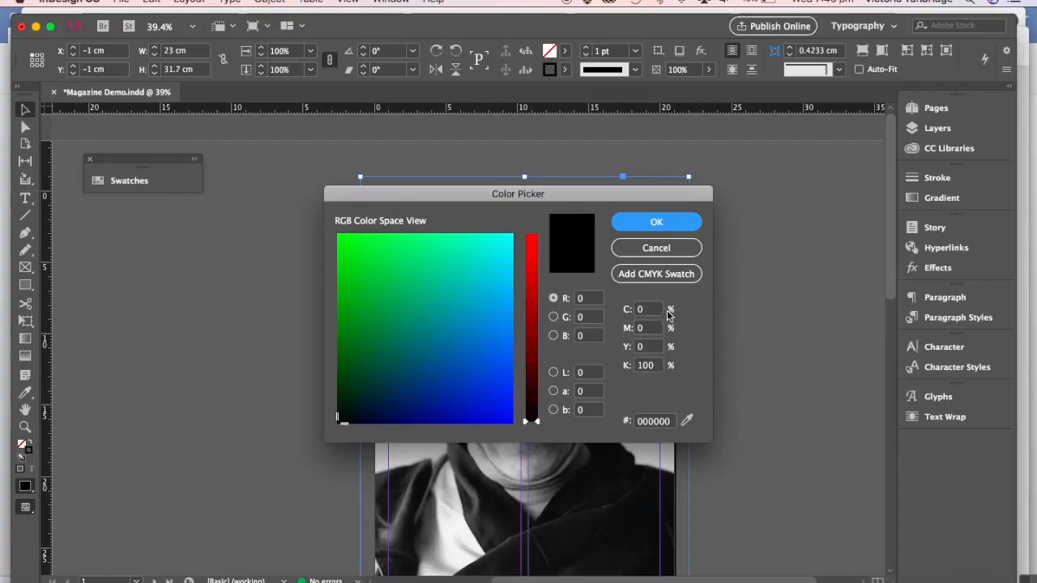
left_click(589, 298)
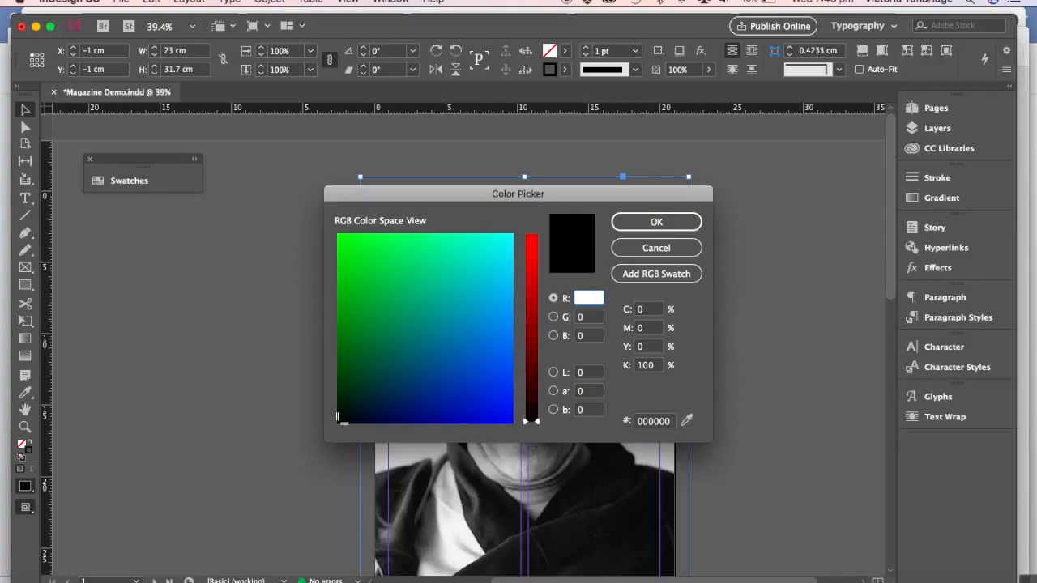
left_click(586, 318)
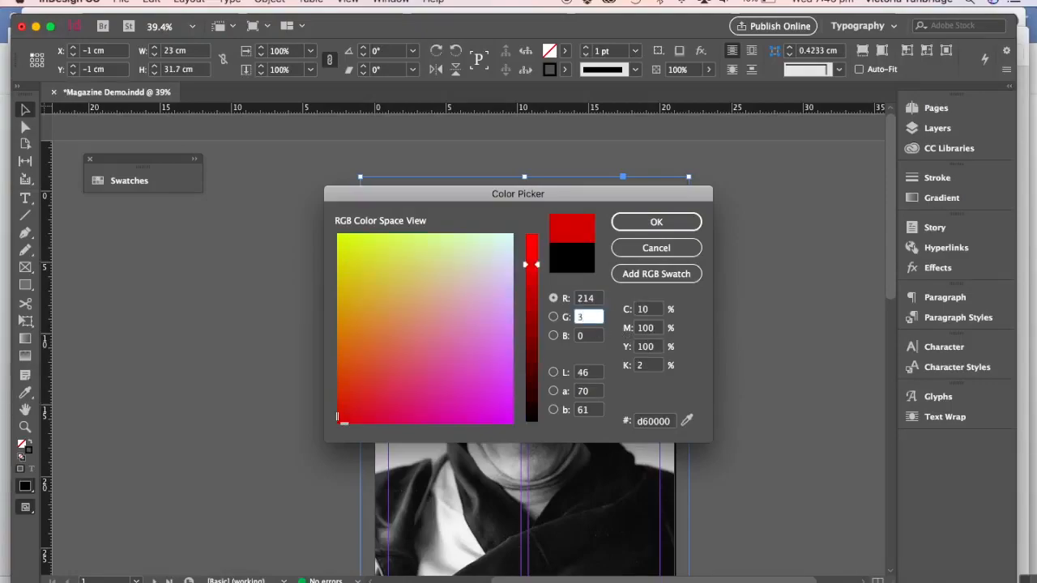
left_click(587, 336)
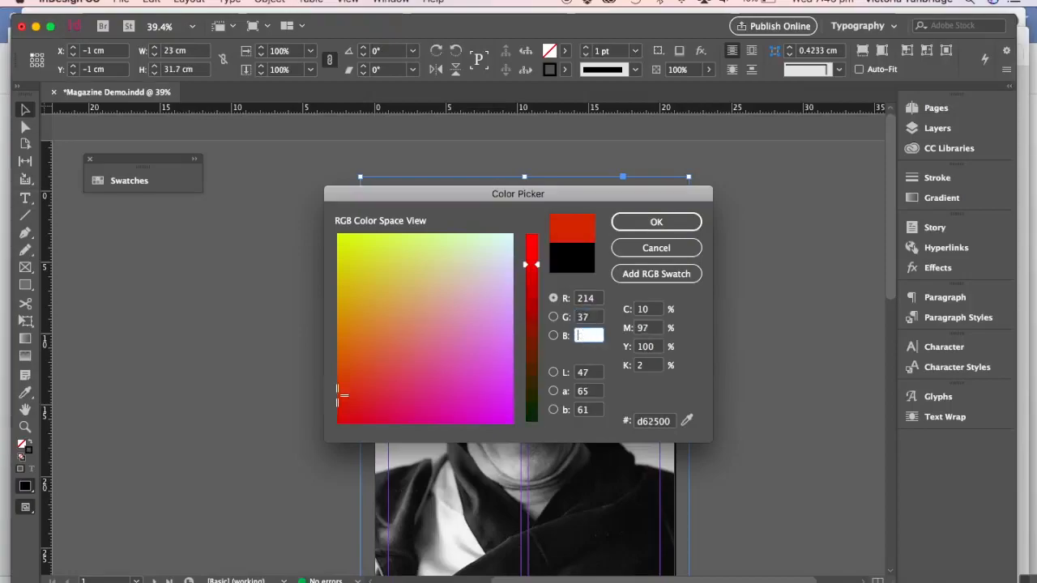
left_click(659, 224)
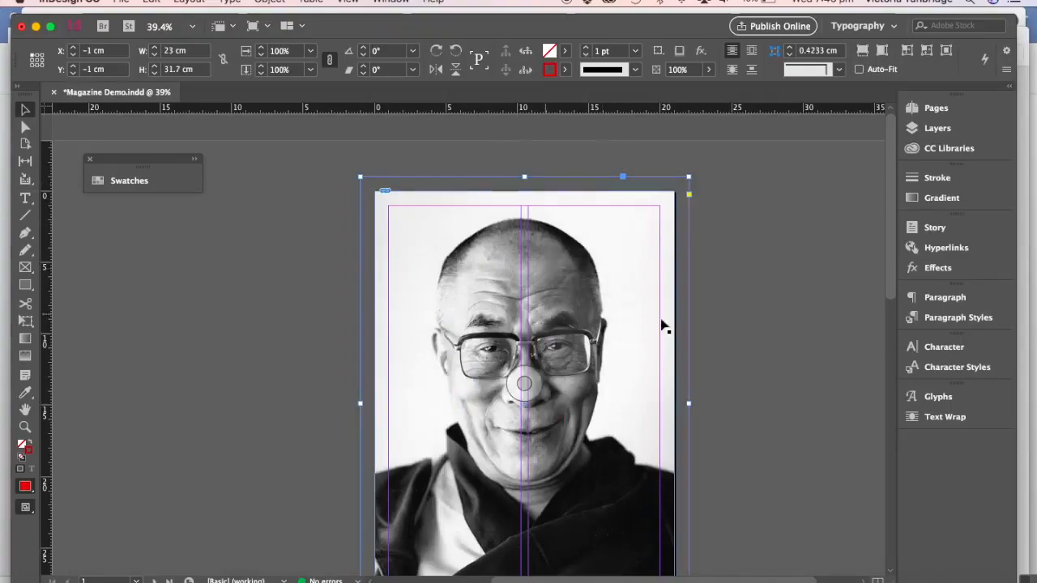
Set the cover rectangle's stroke weight to 90 pt and deselect it.
left_click(940, 183)
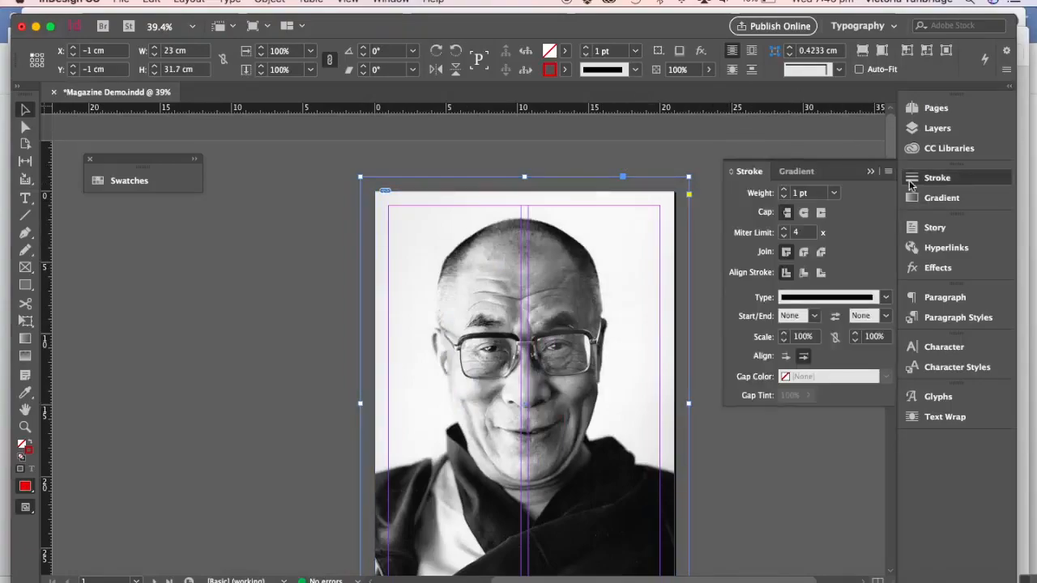
left_click(796, 194)
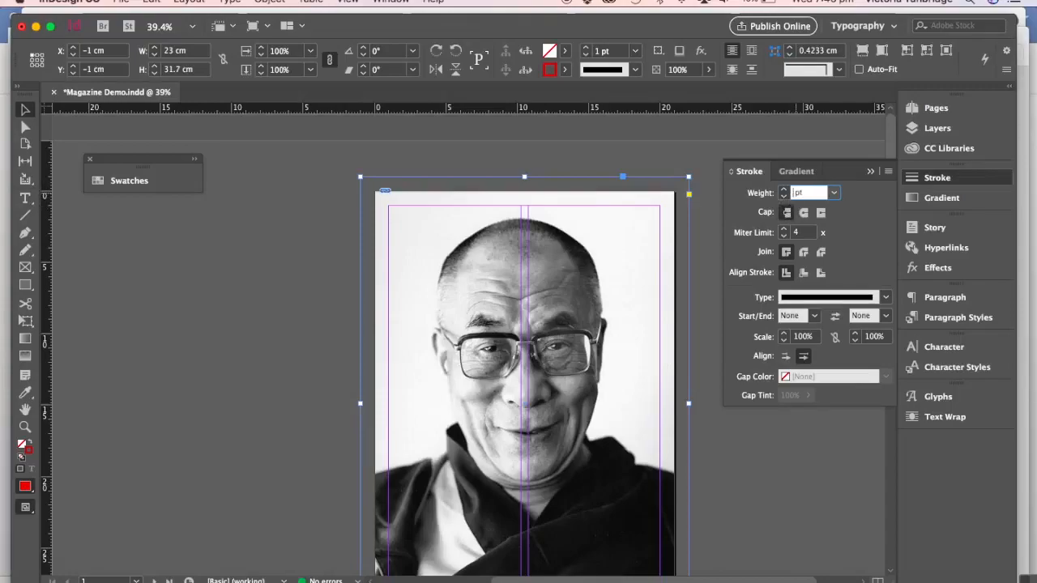
key("Return")
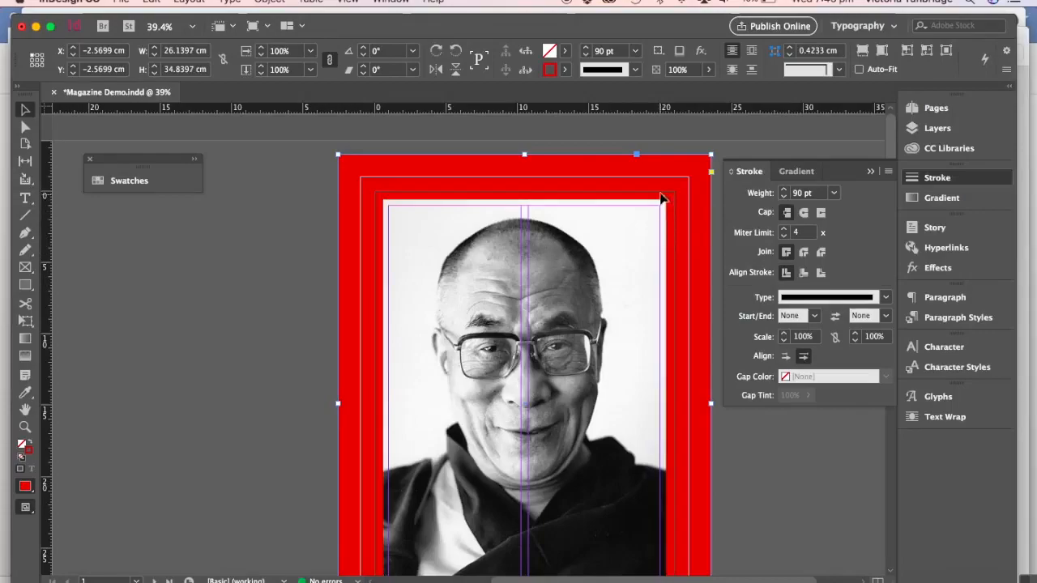
left_click(868, 176)
left_click(799, 308)
scroll(799, 308, "down", 3)
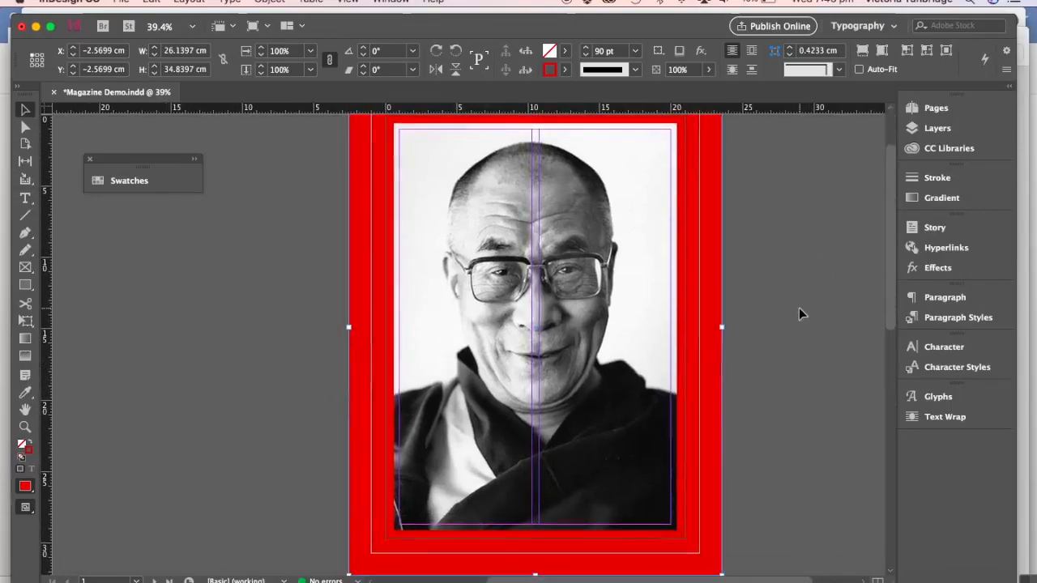
scroll(799, 314, "up", 3)
scroll(799, 314, "down", 2)
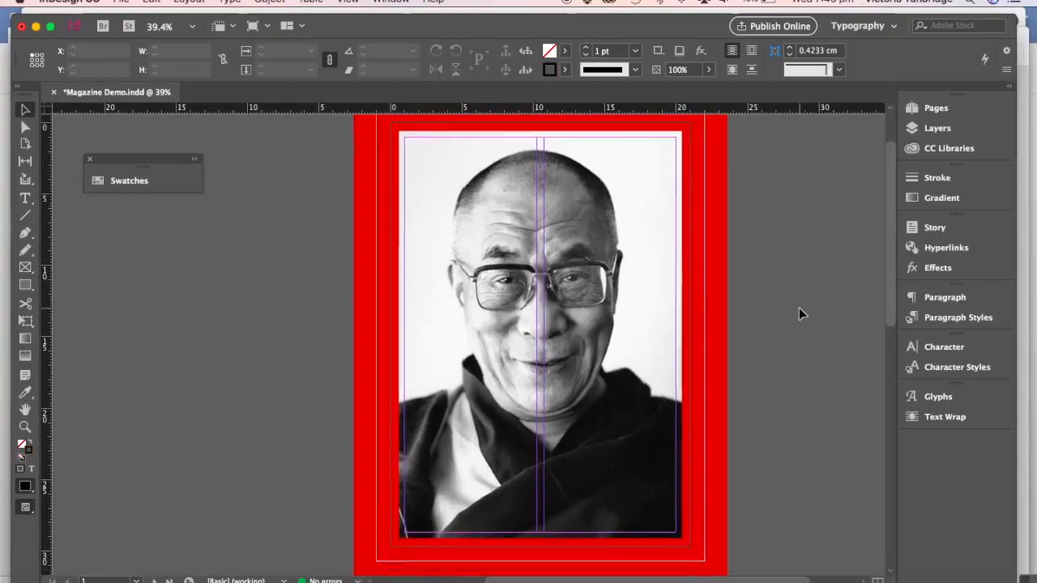
scroll(799, 315, "up", 1)
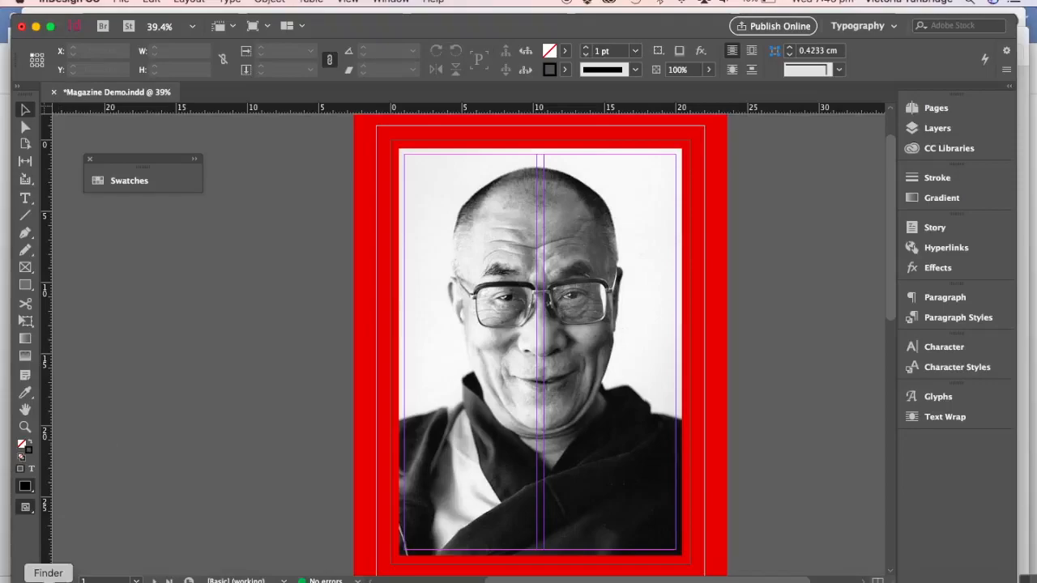
Switch to Finder, check the Fonts folder of Adobe InDesign CC 2017 for the Proforma font file, and return to InDesign.
left_click(47, 582)
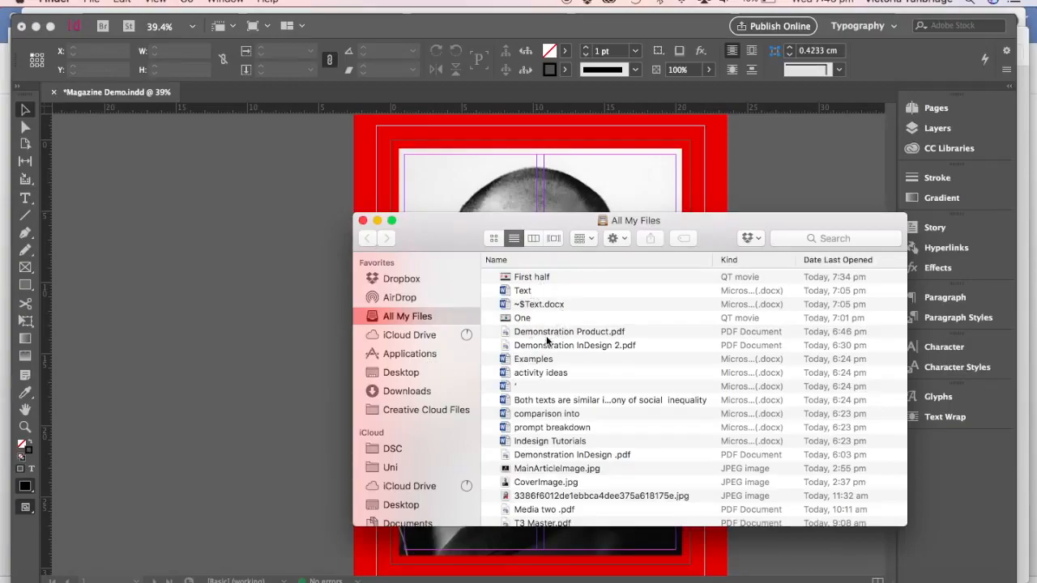
left_click(425, 357)
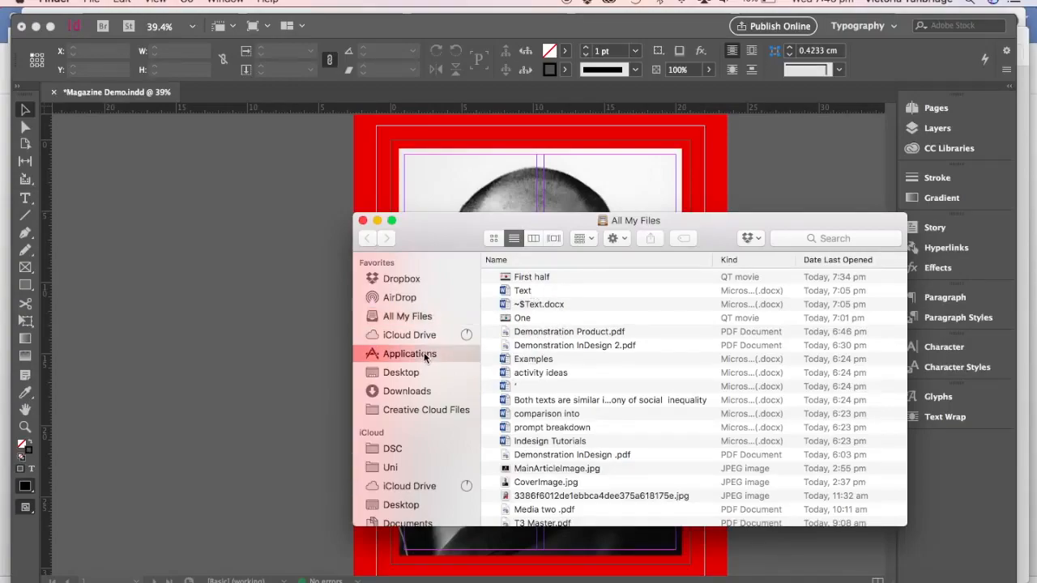
double_click(535, 279)
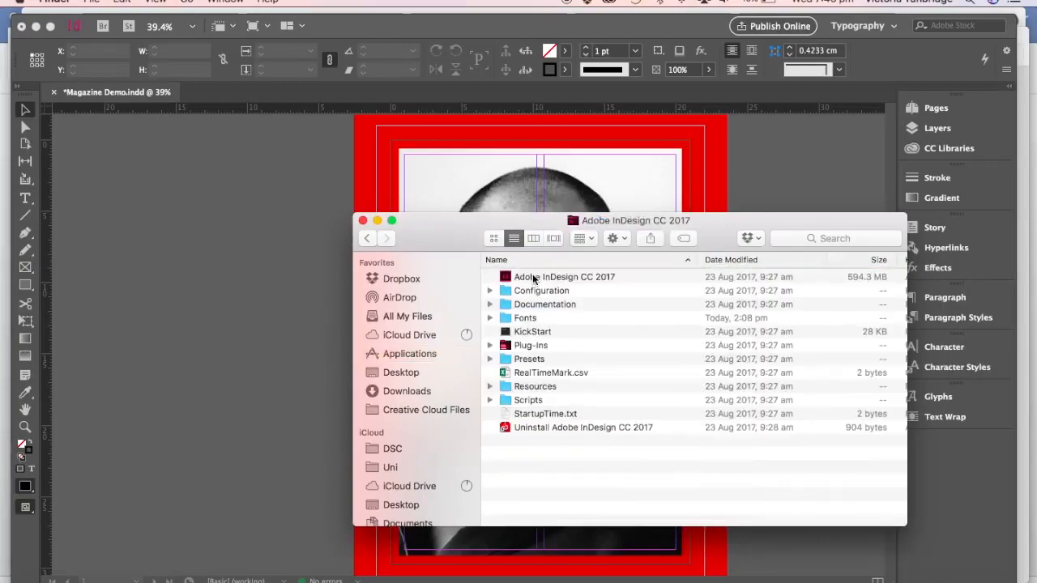
double_click(528, 319)
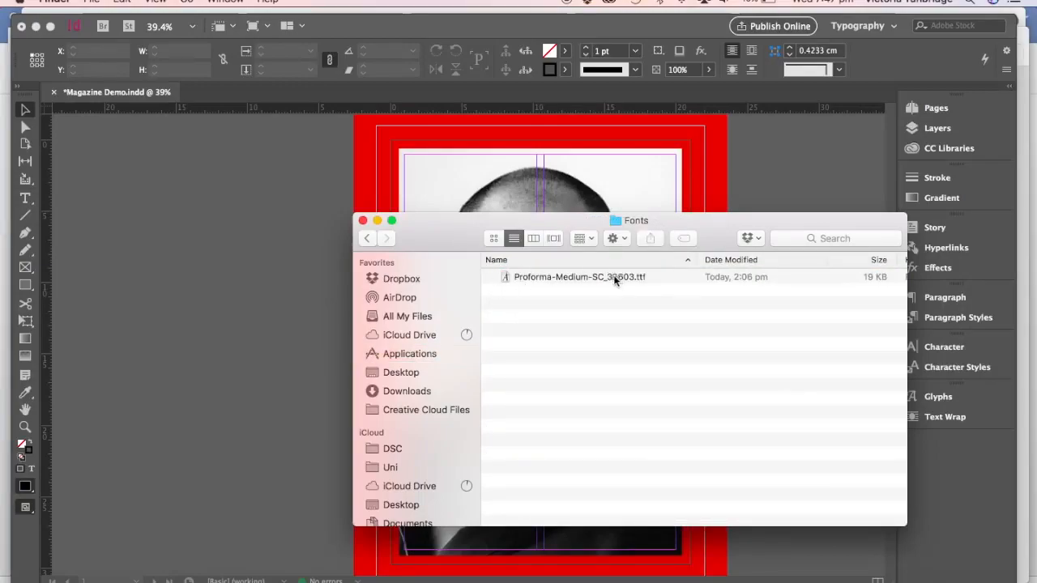
left_click(275, 259)
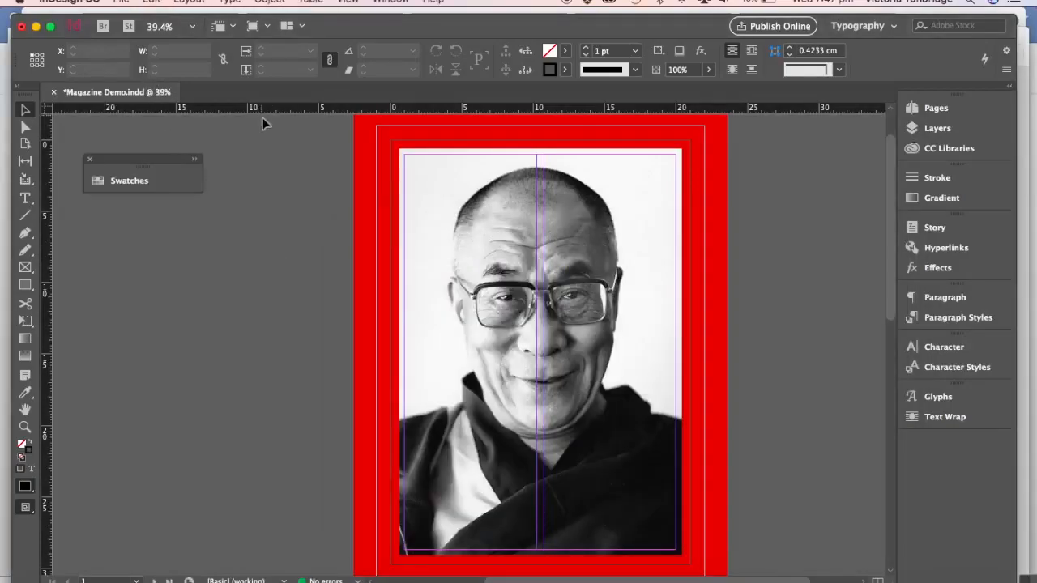
Add the title TIME in 130 pt Proforma Medium, in a text frame across the upper part of the portrait.
left_click(26, 200)
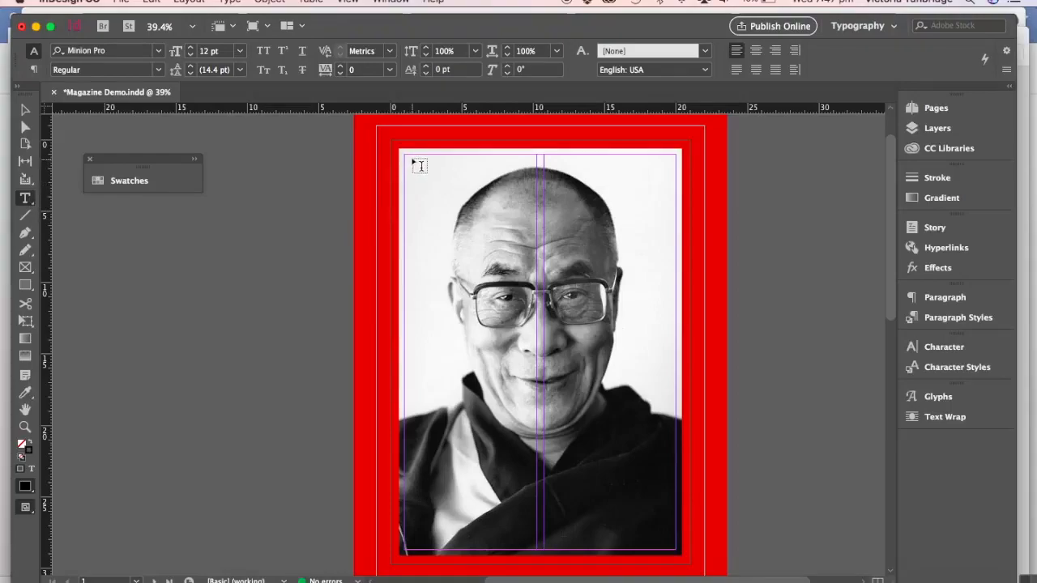
left_click_drag(410, 158, 677, 275)
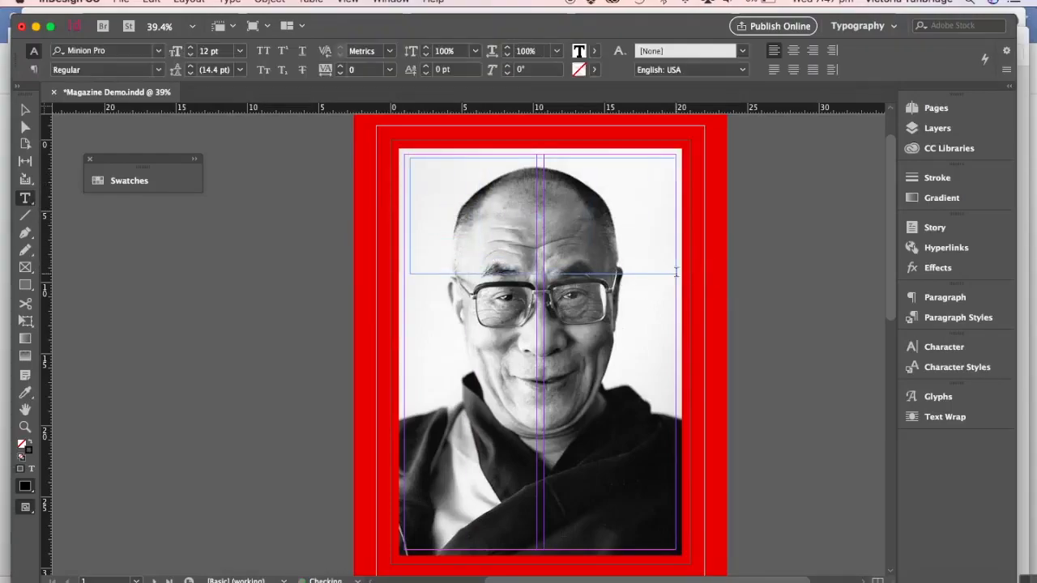
left_click(159, 54)
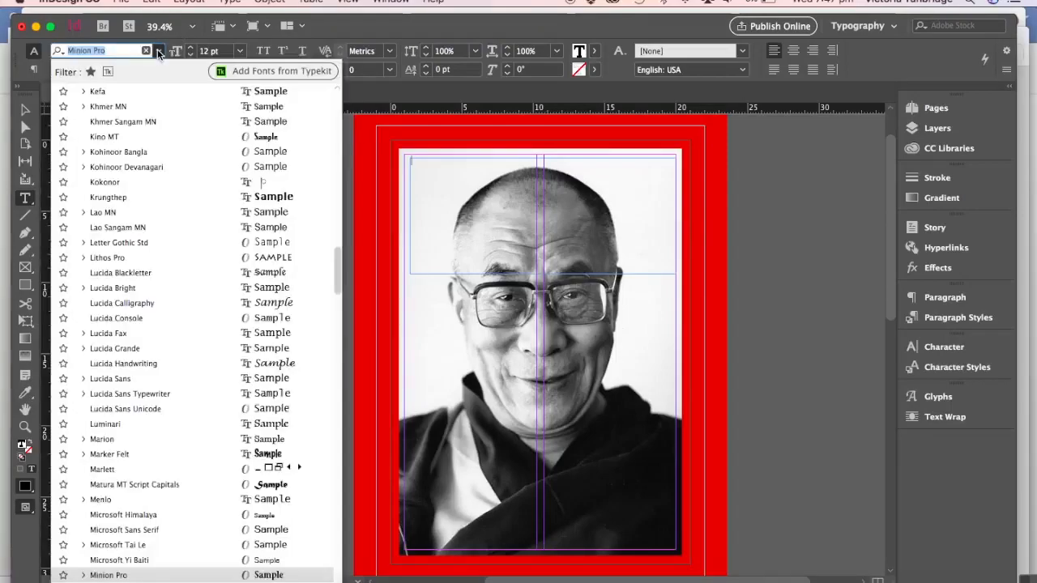
type("pro")
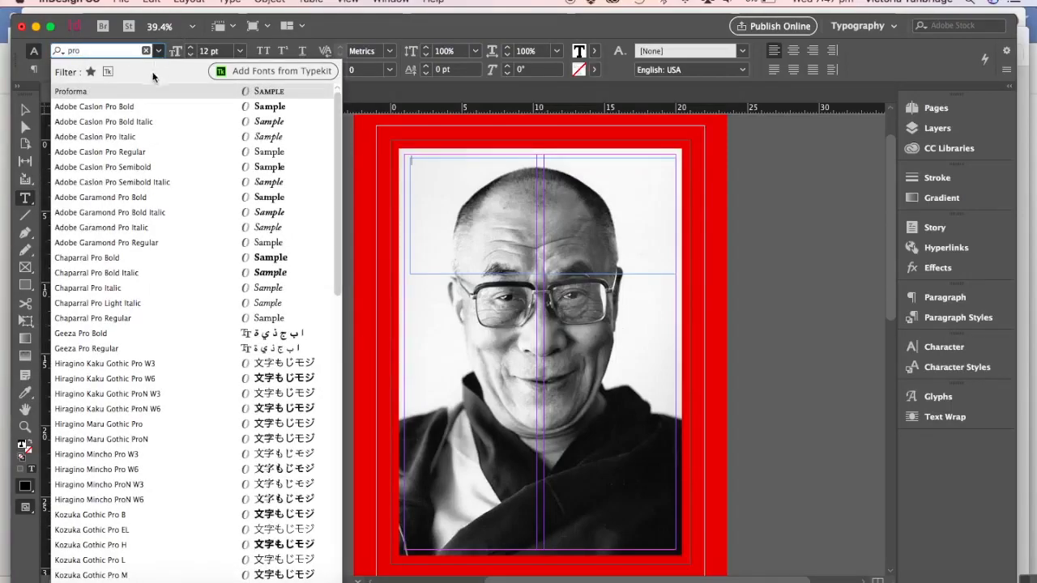
key("Return")
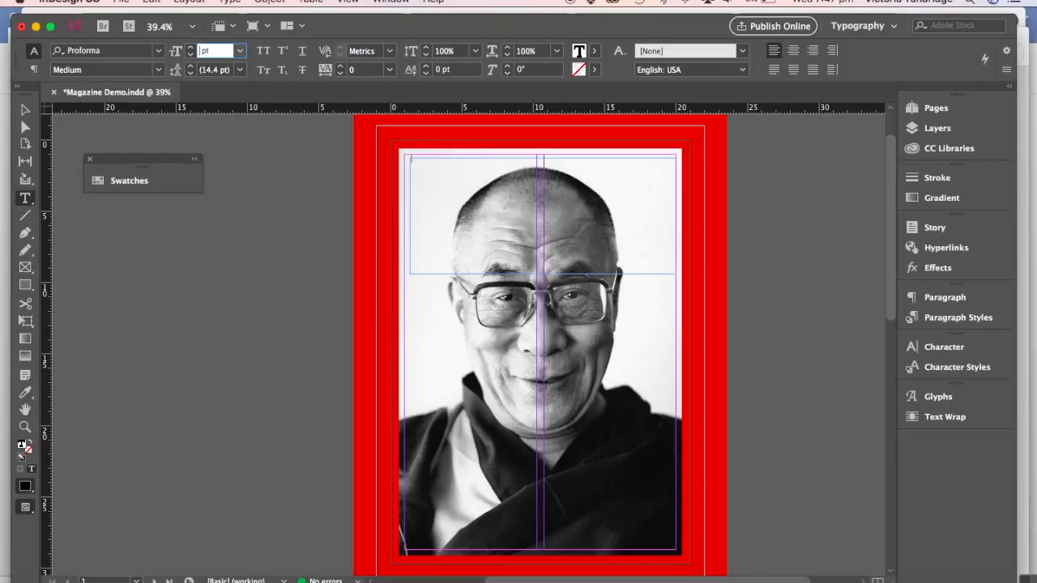
key("Return")
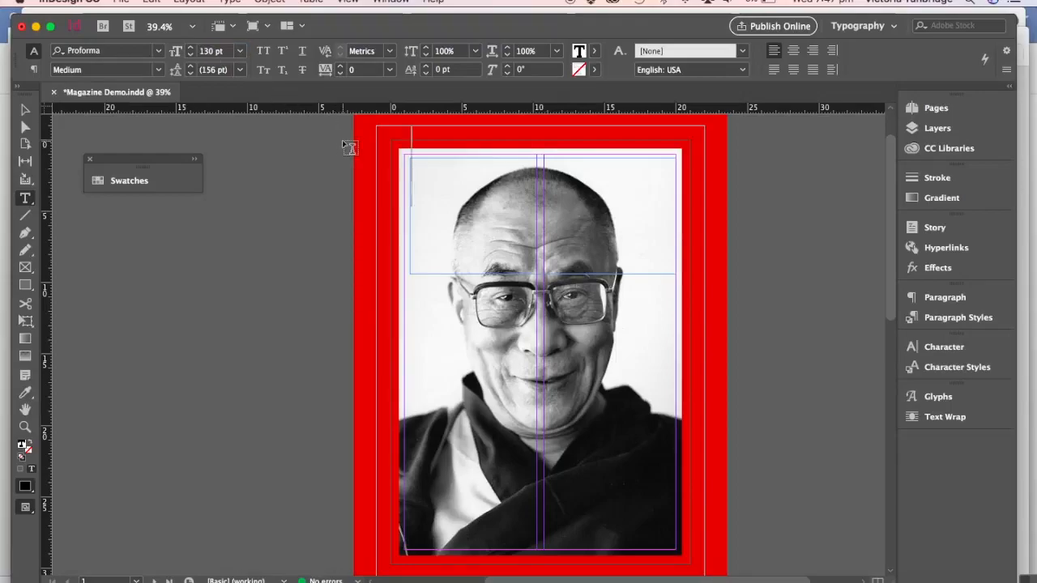
type("TIME")
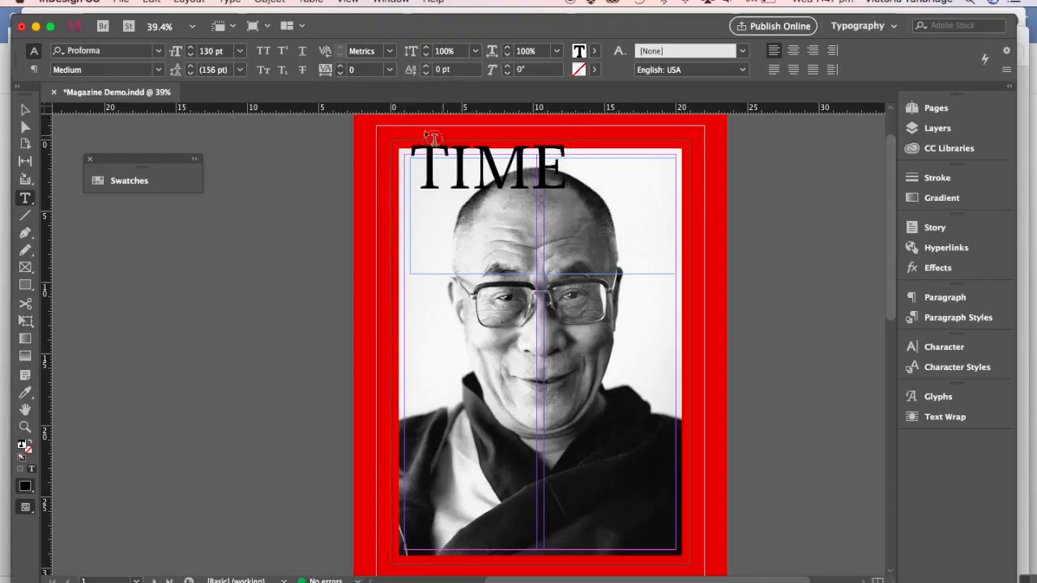
Select the whole TIME title and set its tracking to 70.
left_click(340, 74)
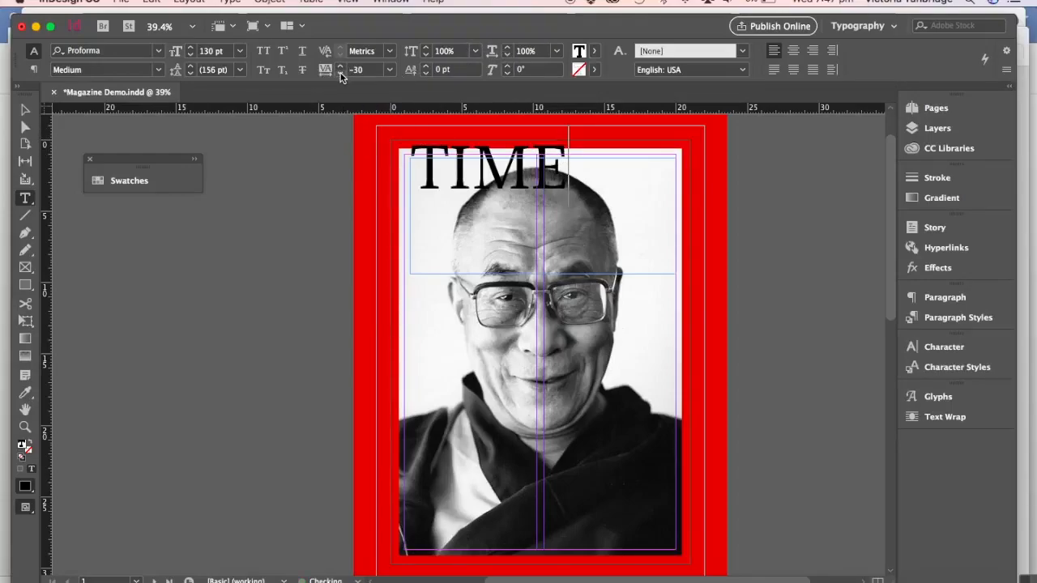
left_click(366, 72)
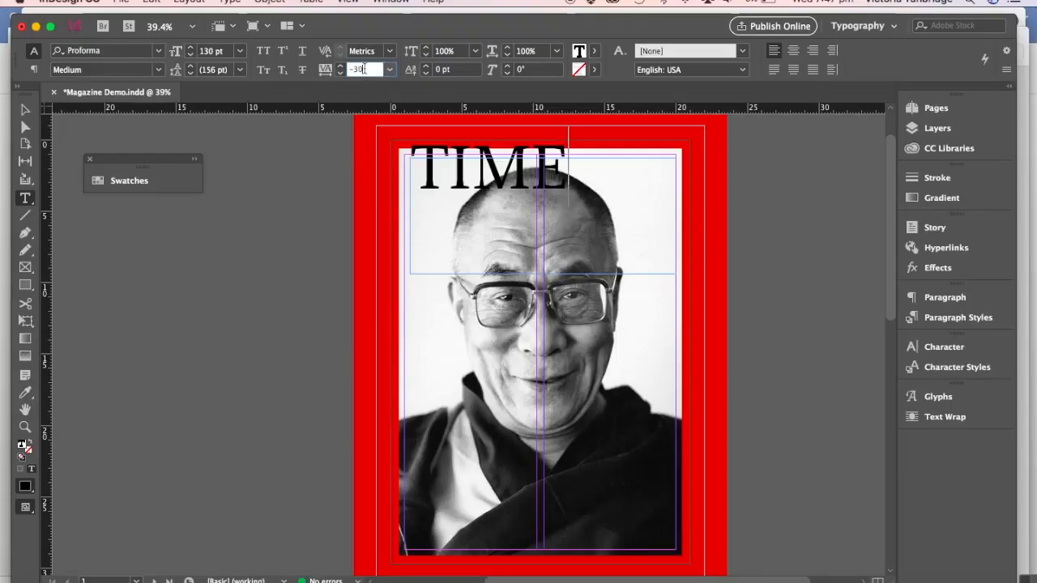
left_click(532, 149)
left_click_drag(568, 162, 372, 110)
left_click(340, 73)
left_click(340, 73)
left_click(340, 73)
left_click(340, 73)
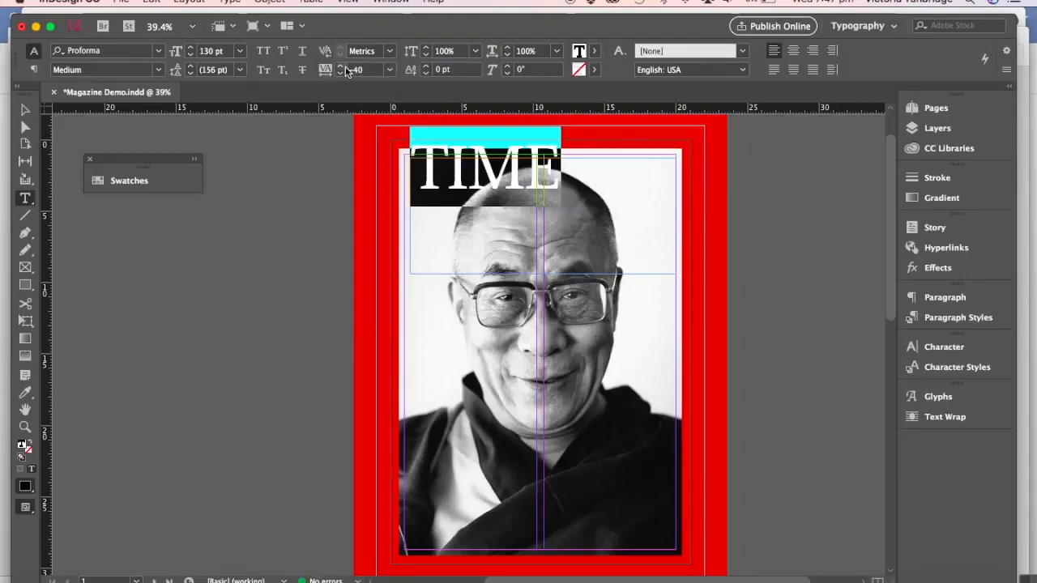
left_click_drag(364, 71, 351, 70)
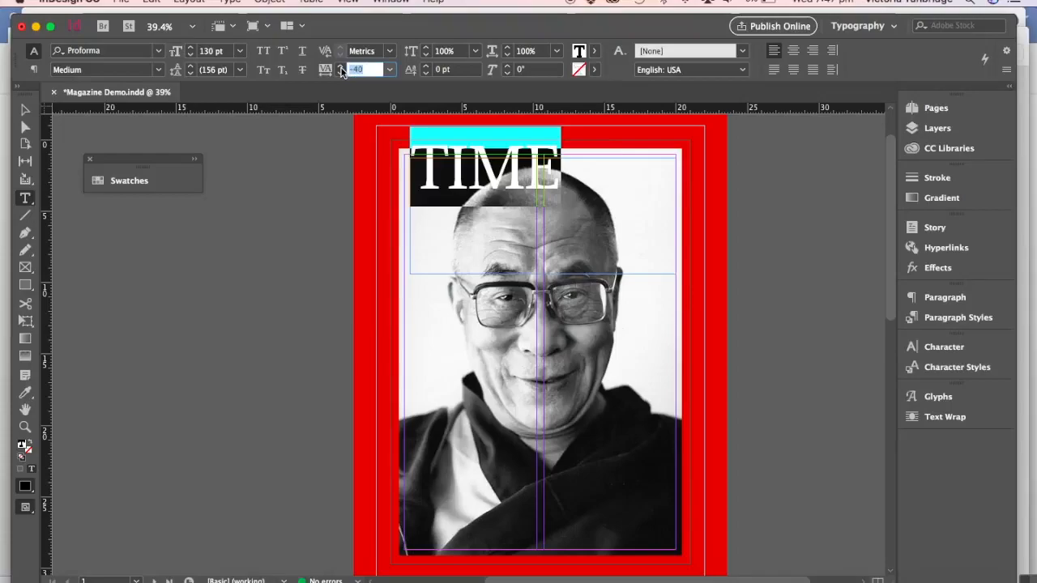
type("70")
key("Return")
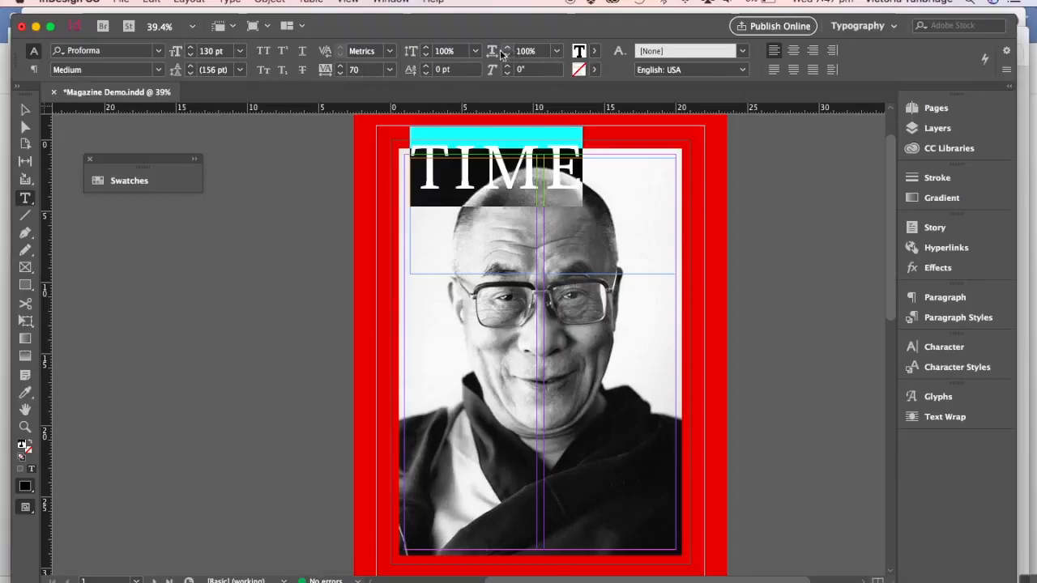
Set the TIME title's vertical scale to 109%.
left_click(425, 54)
left_click(425, 54)
left_click(426, 54)
left_click(426, 55)
left_click(426, 54)
left_click(426, 48)
left_click(426, 48)
left_click(425, 48)
left_click(425, 47)
left_click(426, 47)
left_click(426, 48)
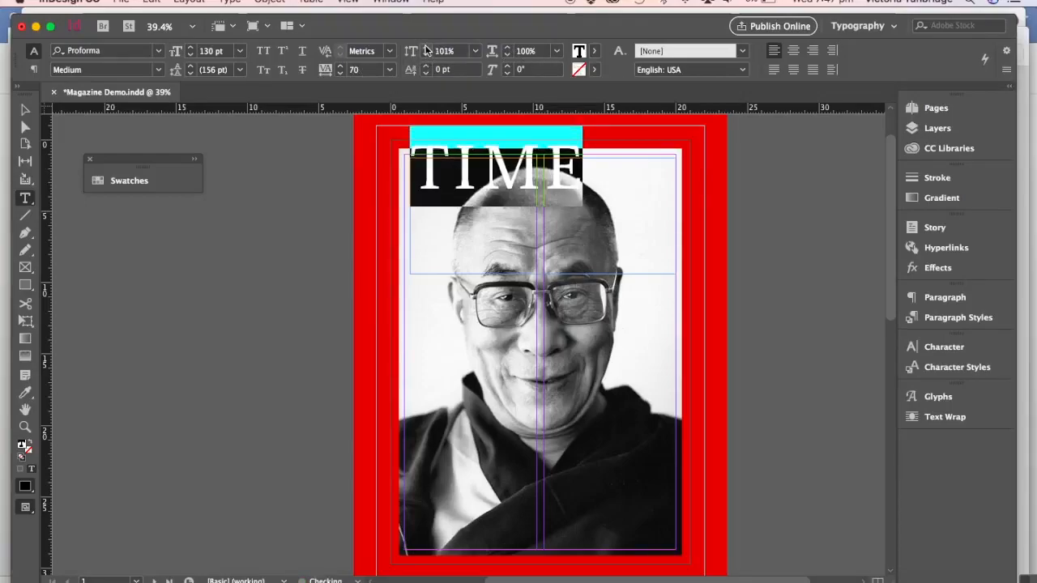
left_click(448, 52)
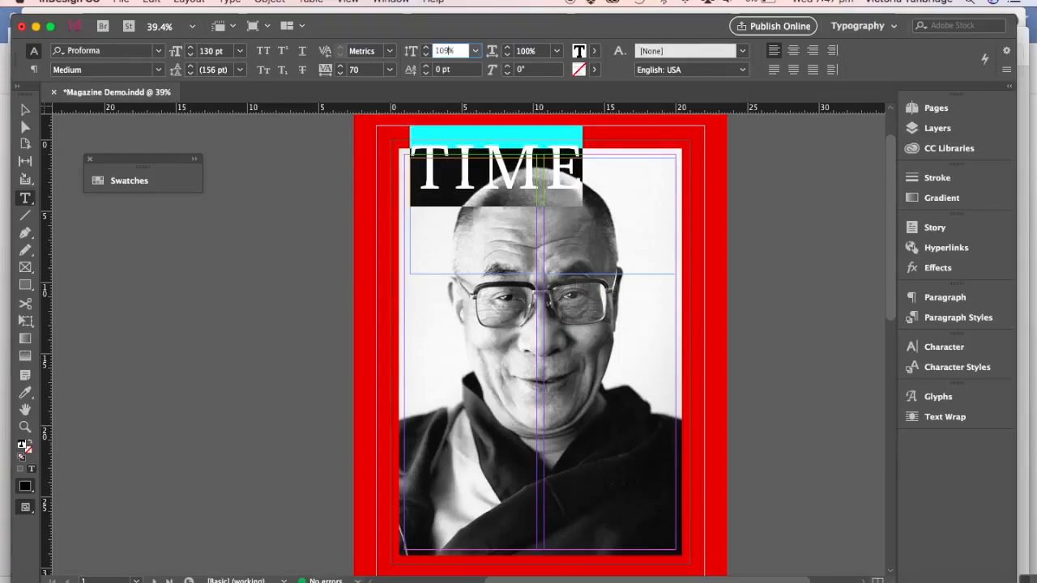
key("Return")
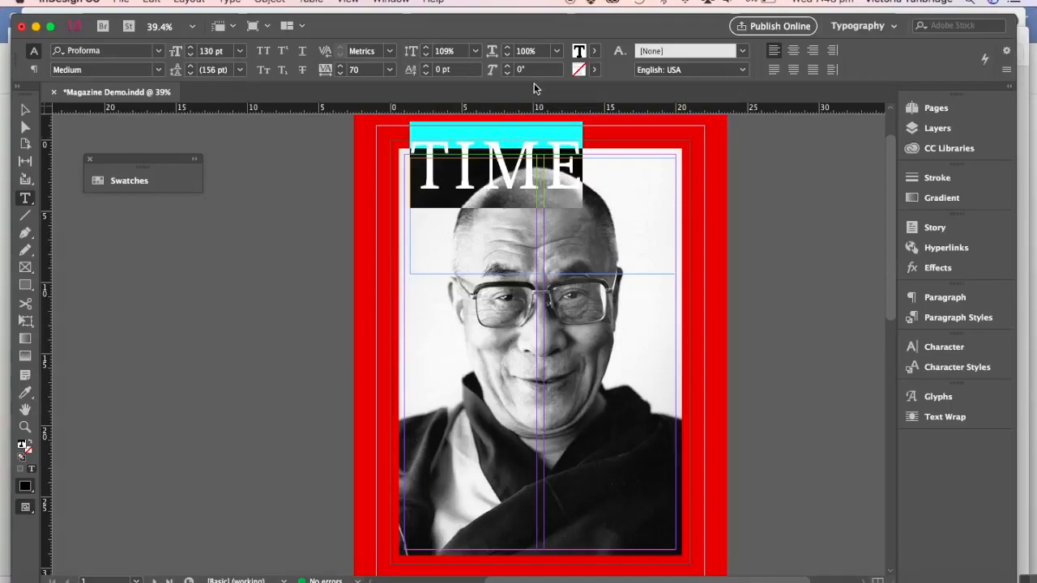
Colour the TIME title red with RGB values 214, 37, 3 and save that colour as an RGB swatch.
double_click(579, 51)
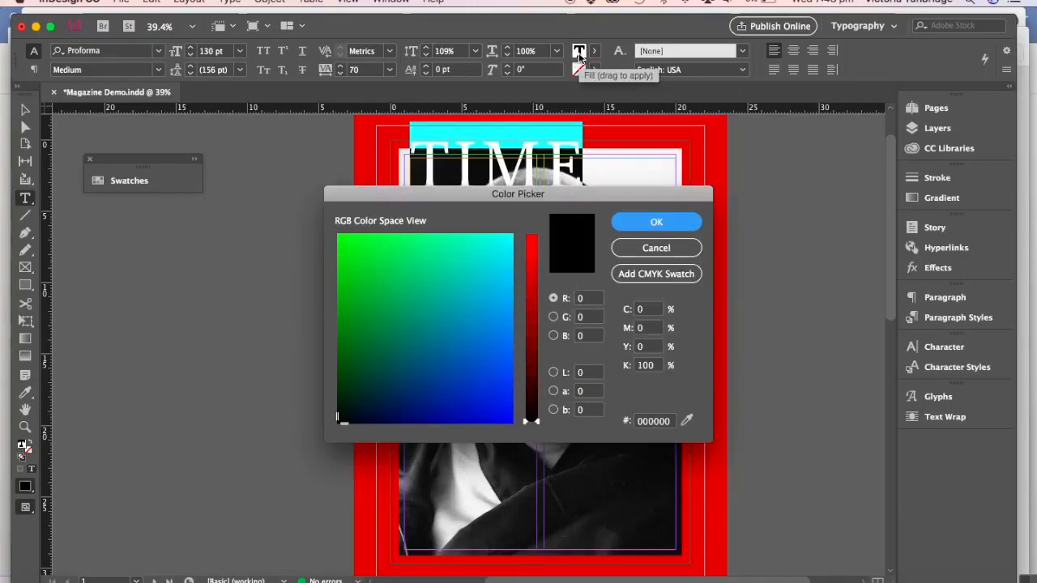
left_click(580, 300)
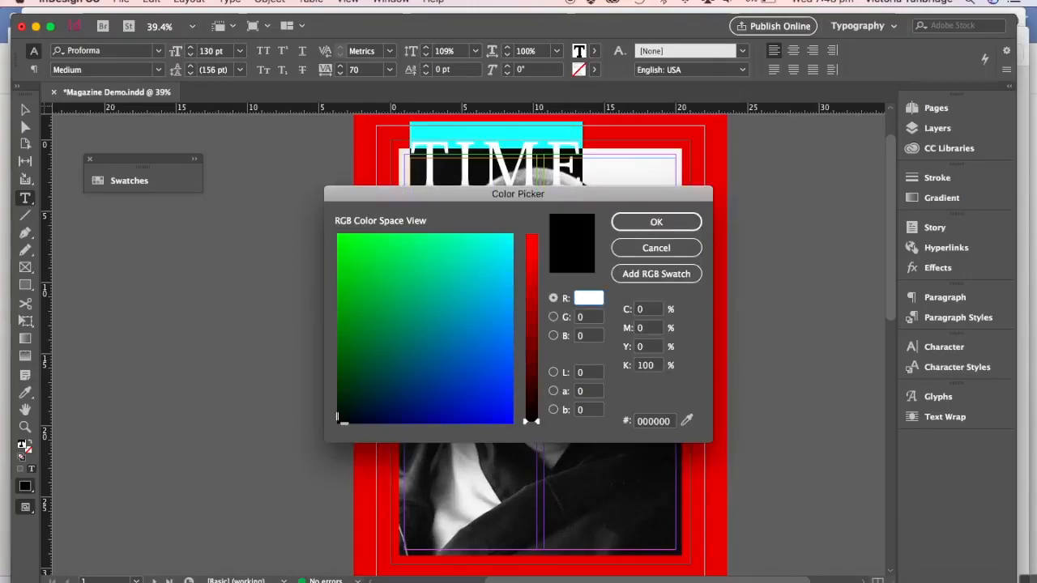
left_click(589, 319)
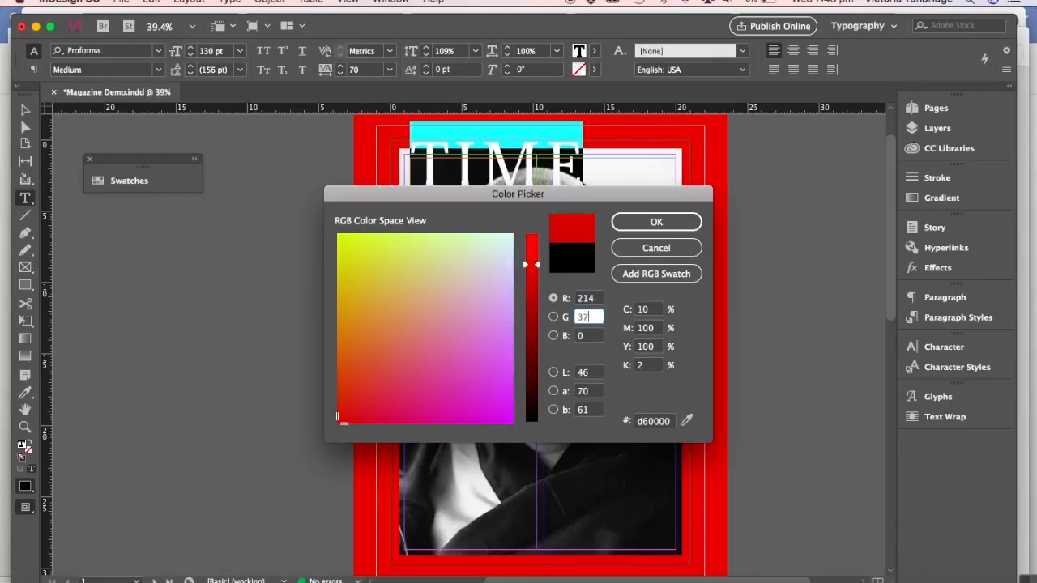
type("37")
left_click(584, 335)
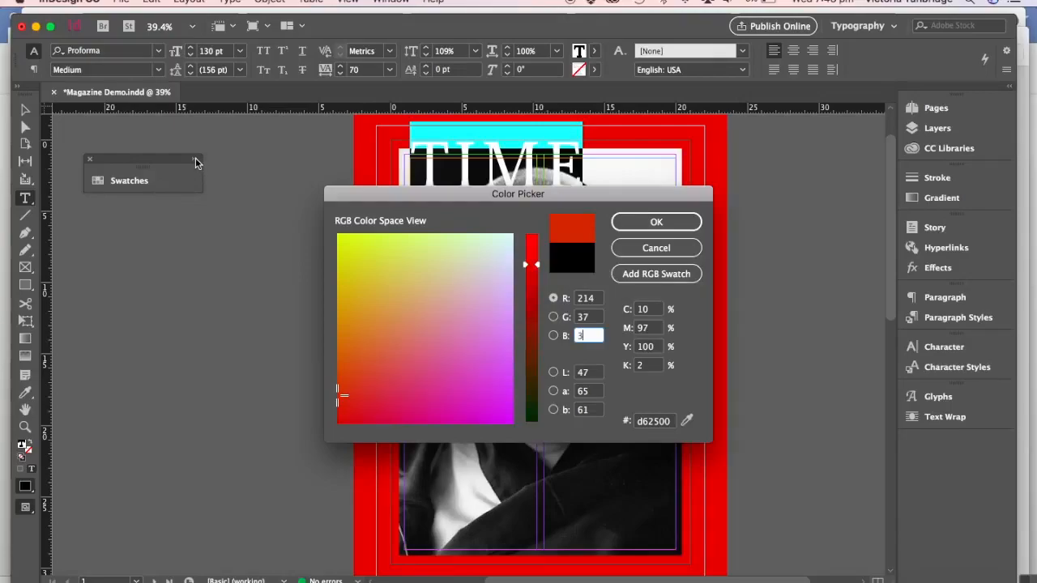
left_click(650, 276)
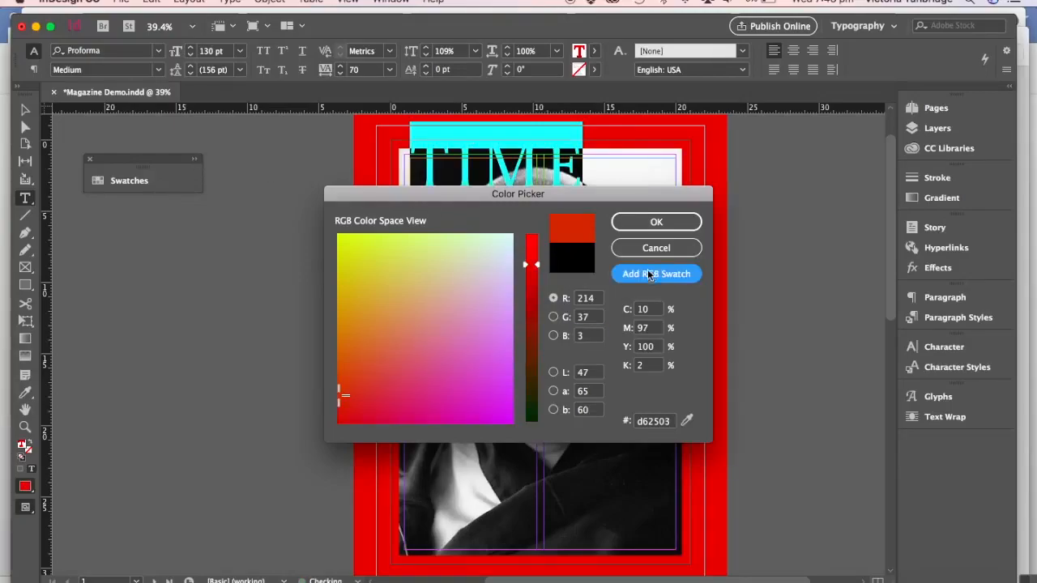
left_click(643, 216)
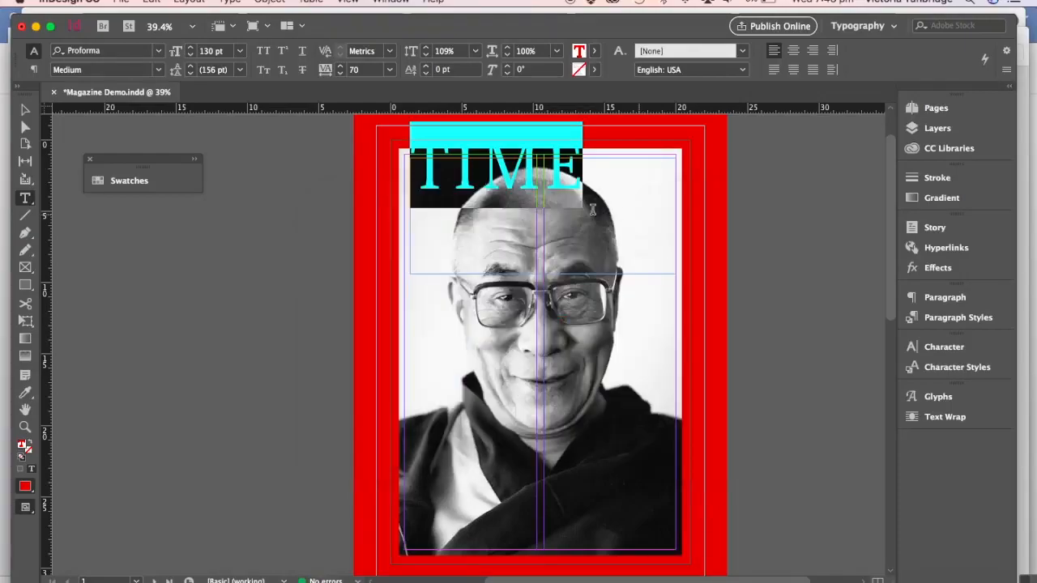
Create a colour group named Magazine containing the R=214 G=37 B=3 swatch.
left_click(195, 161)
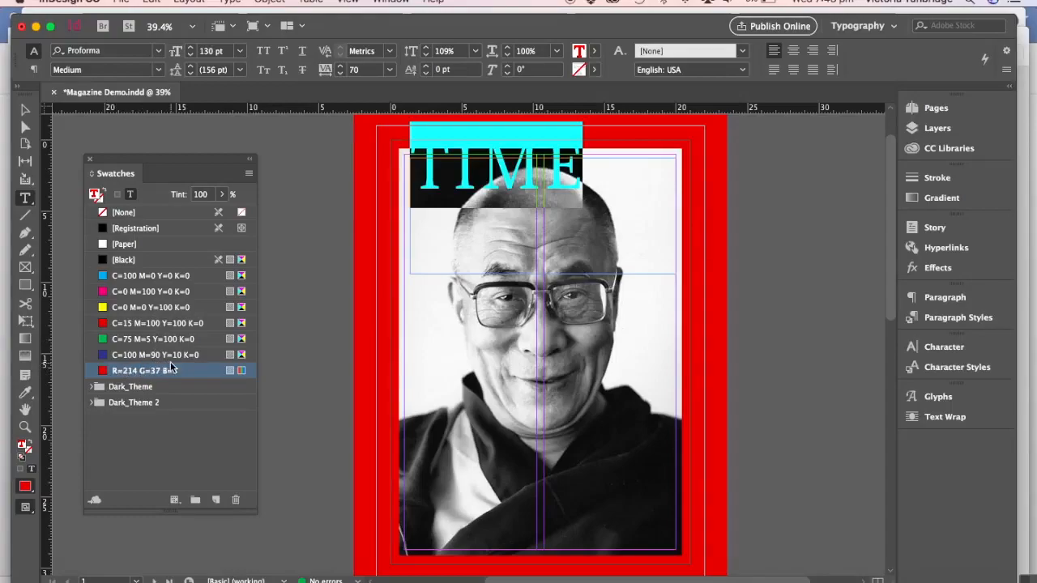
left_click(250, 174)
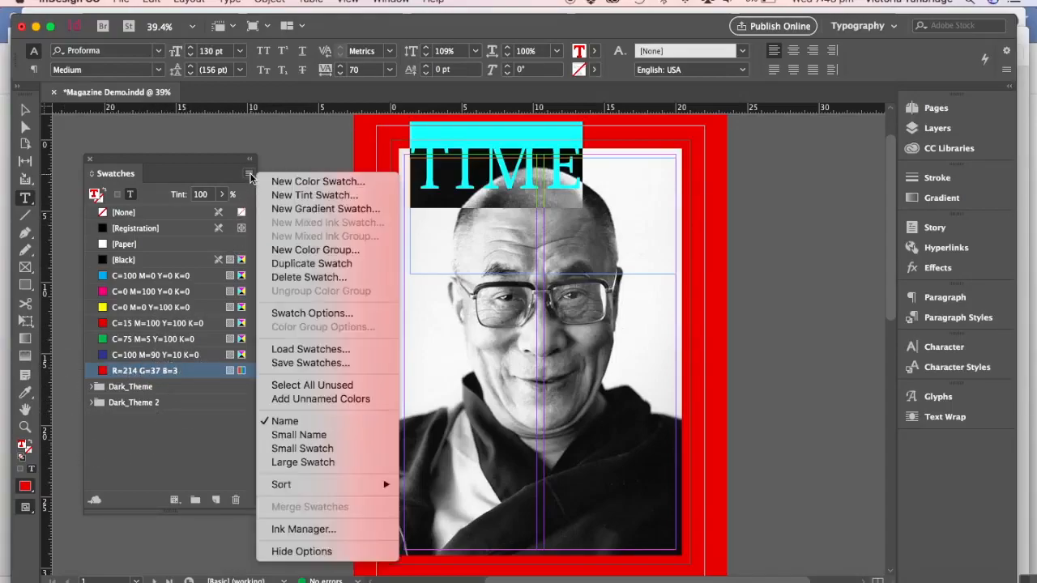
left_click(316, 251)
type("Magazine")
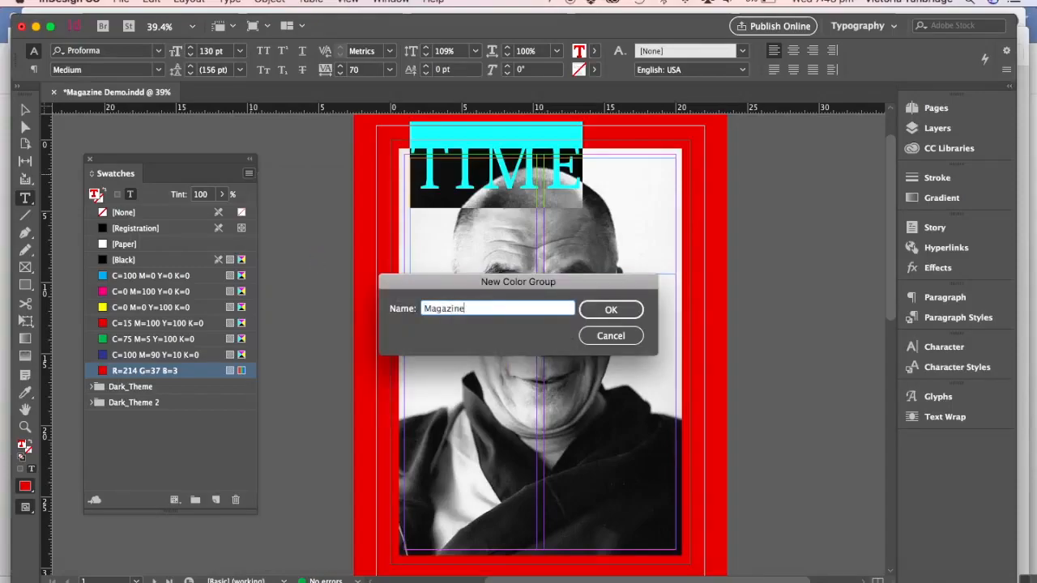
key("Return")
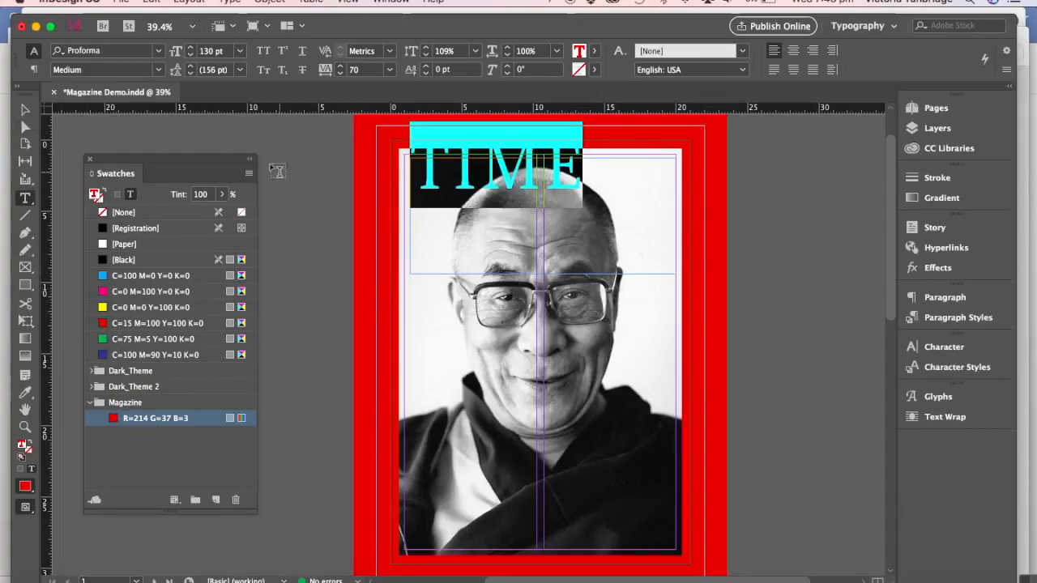
left_click(251, 160)
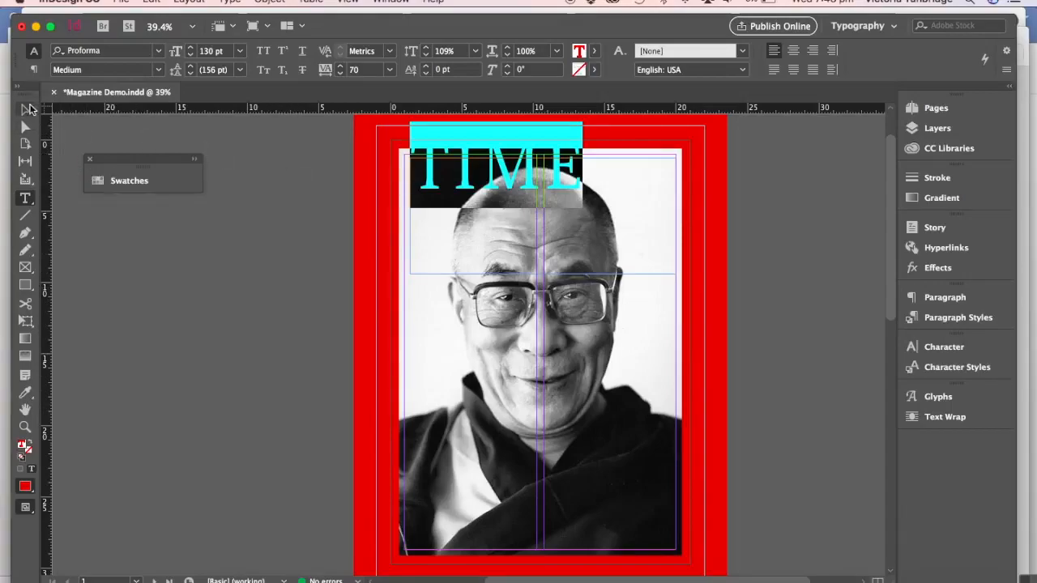
Select the whole TIME title text and centre-align it within its frame.
left_click(25, 109)
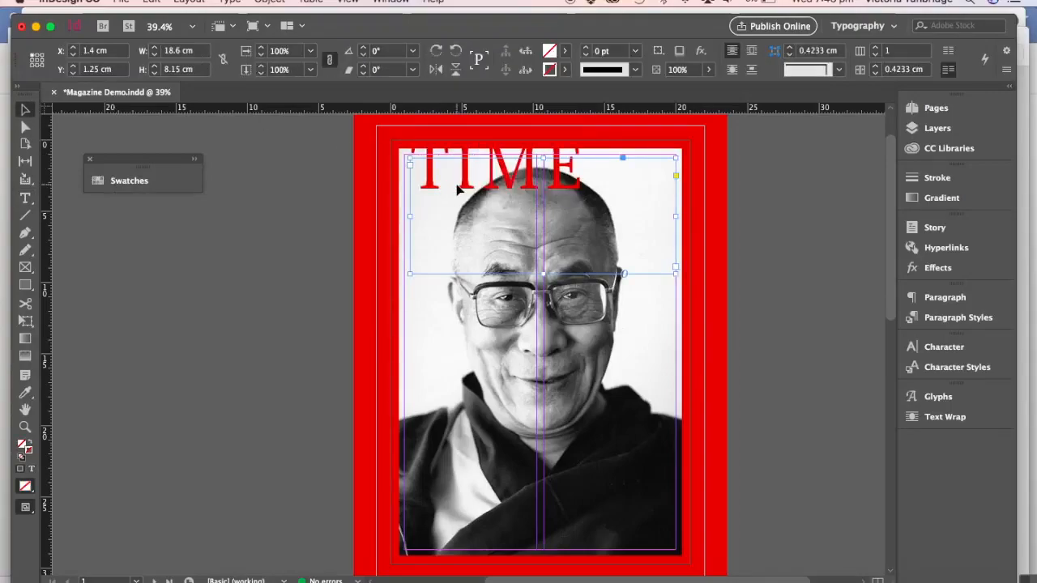
left_click(25, 197)
left_click(628, 160)
left_click_drag(578, 170, 415, 168)
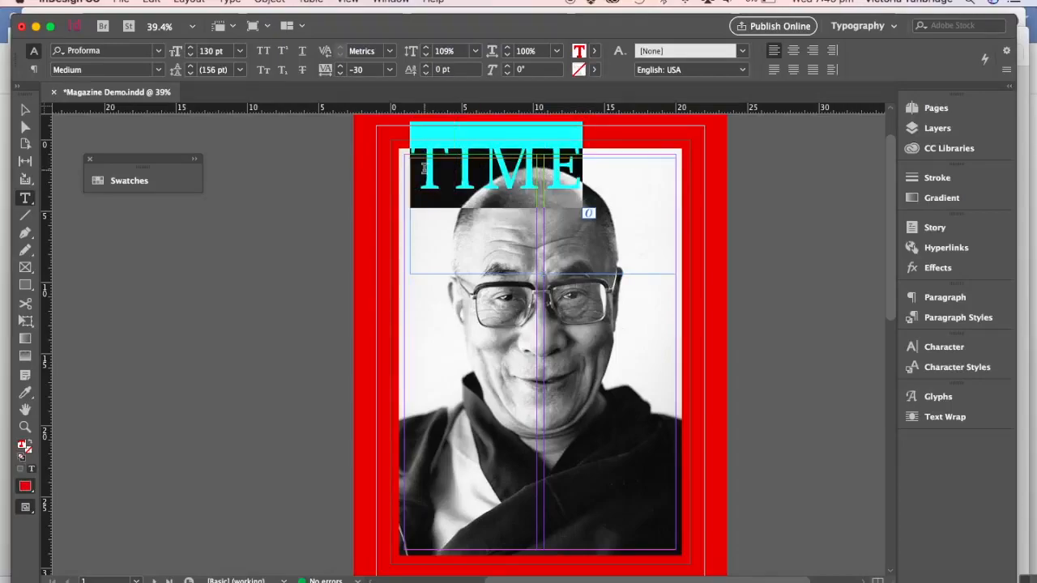
left_click(793, 51)
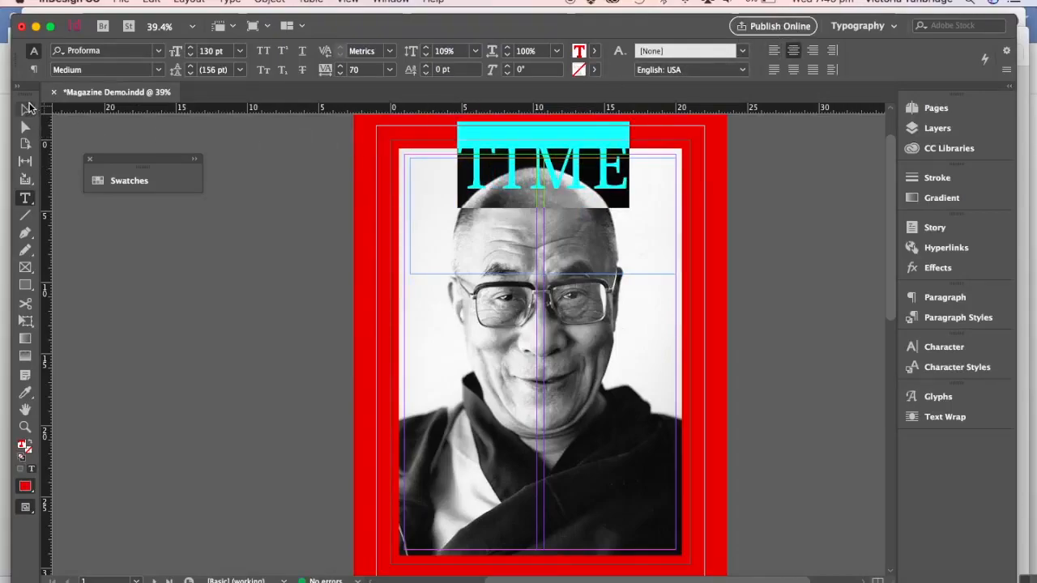
Fit the TIME title's text frame to its content.
left_click(27, 109)
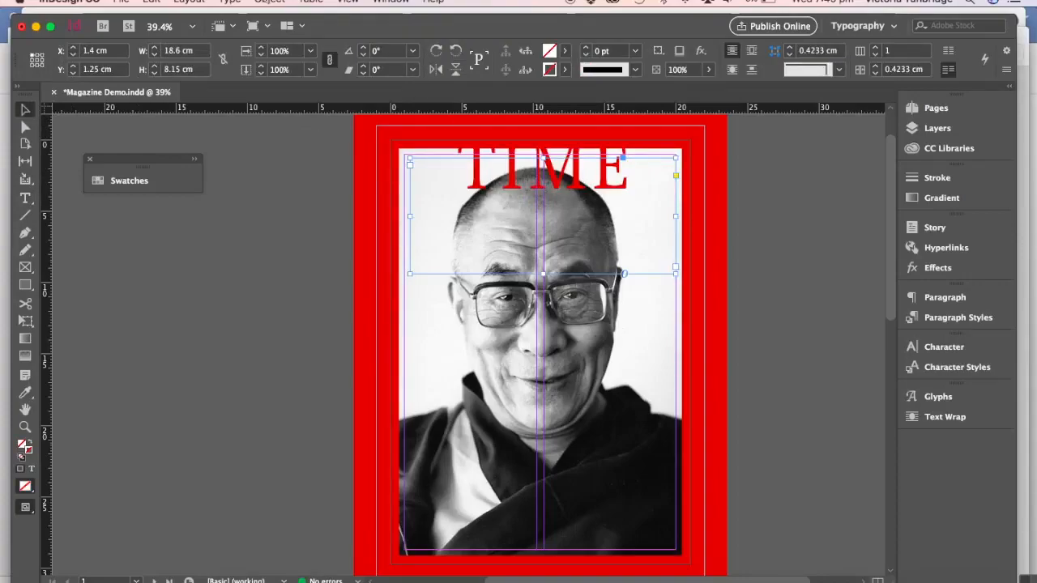
left_click(270, 1)
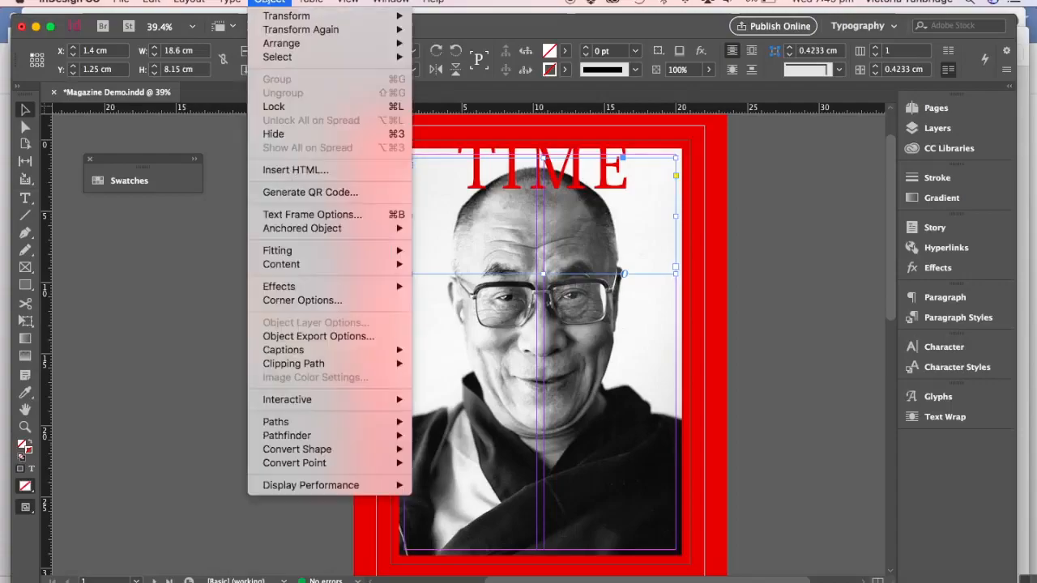
mouse_move(337, 253)
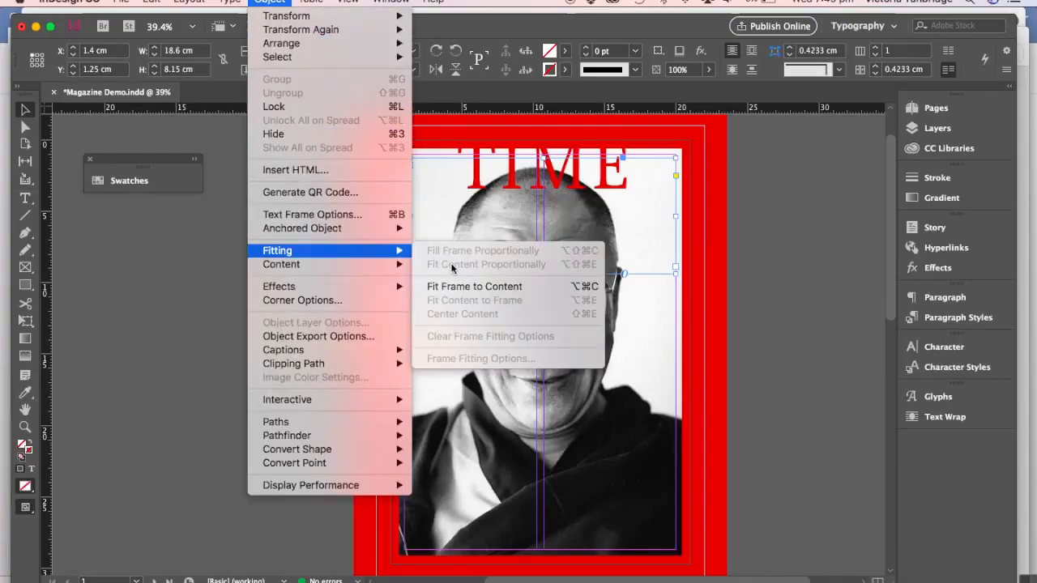
left_click(462, 287)
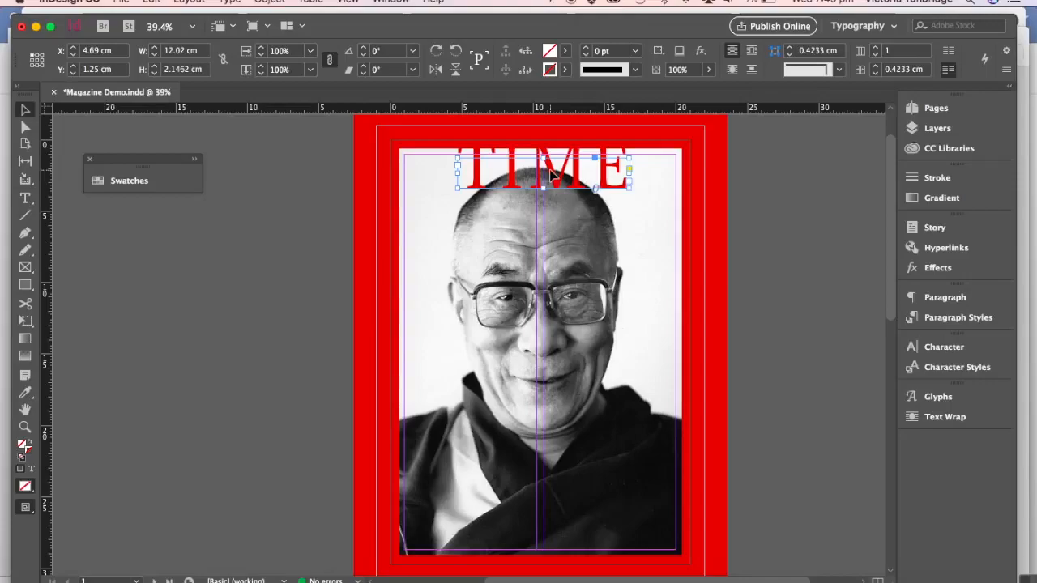
Move the TIME title below the portrait's upper edge, to about X 4.49 cm and Y 2.5 cm, and deselect it.
left_click_drag(550, 173, 550, 202)
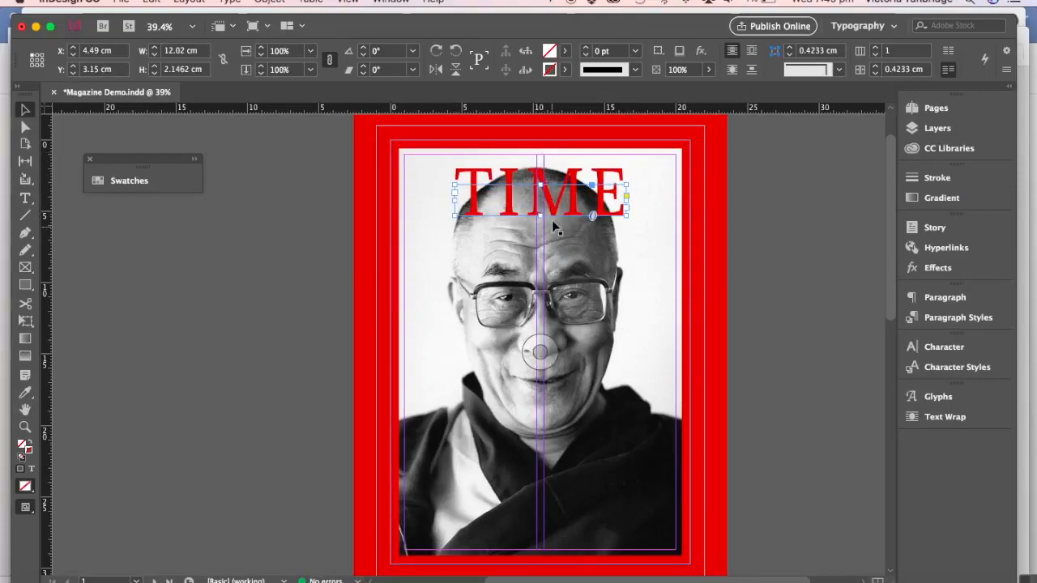
left_click_drag(555, 196, 558, 196)
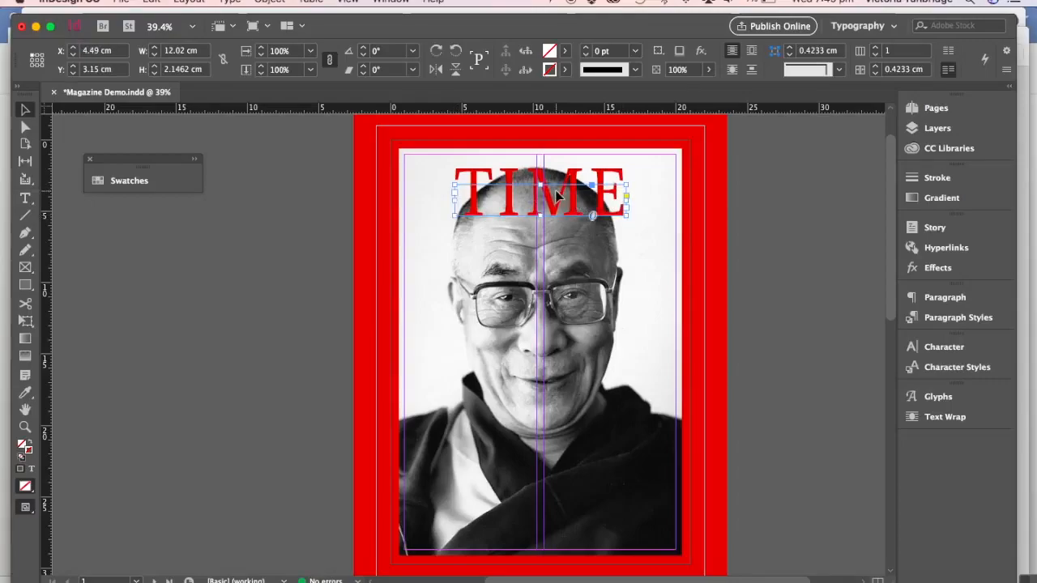
key("Up")
key("Up")
key("Up")
key("Up")
key("Up")
key("Up")
key("Up")
key("Up")
key("Up")
key("Up")
key("Up")
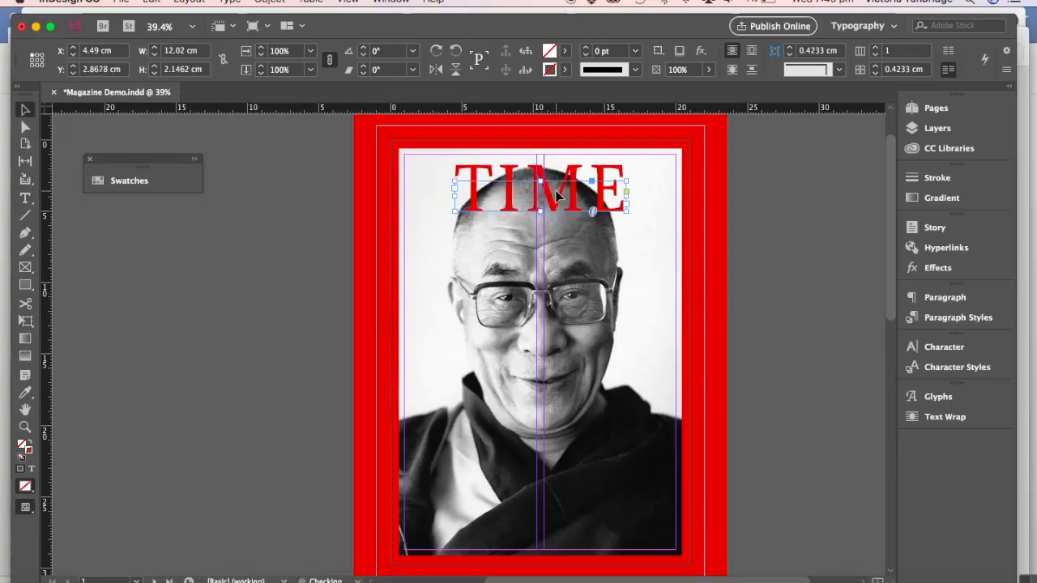
key("Up")
key("Up")
key("Up")
key("Up")
key("Up")
key("Up")
key("Up")
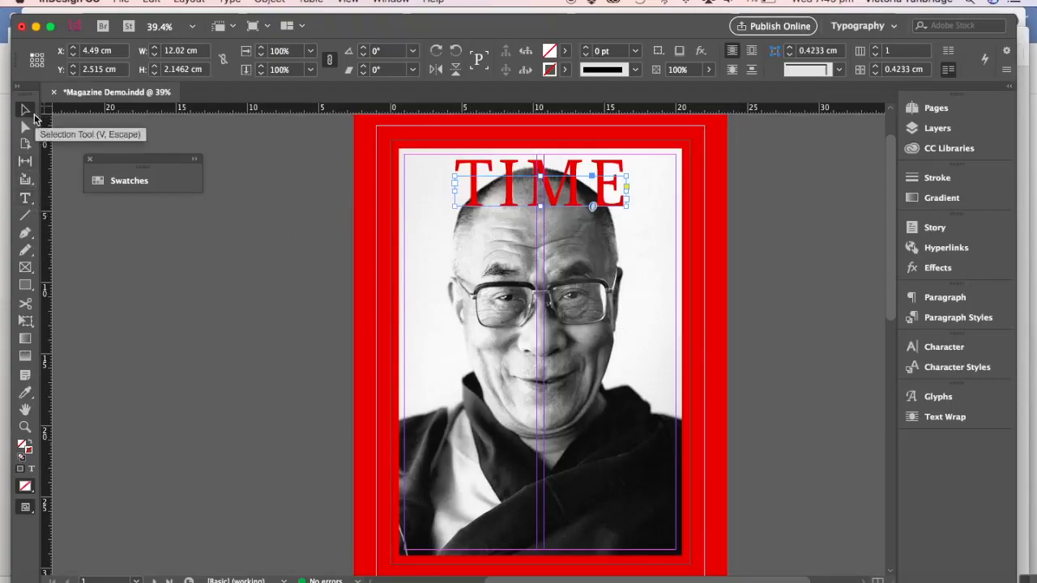
left_click(126, 286)
Draw a text frame across the lower part of the cover's right column and set its font to Rockwell Extra Bold.
left_click(25, 198)
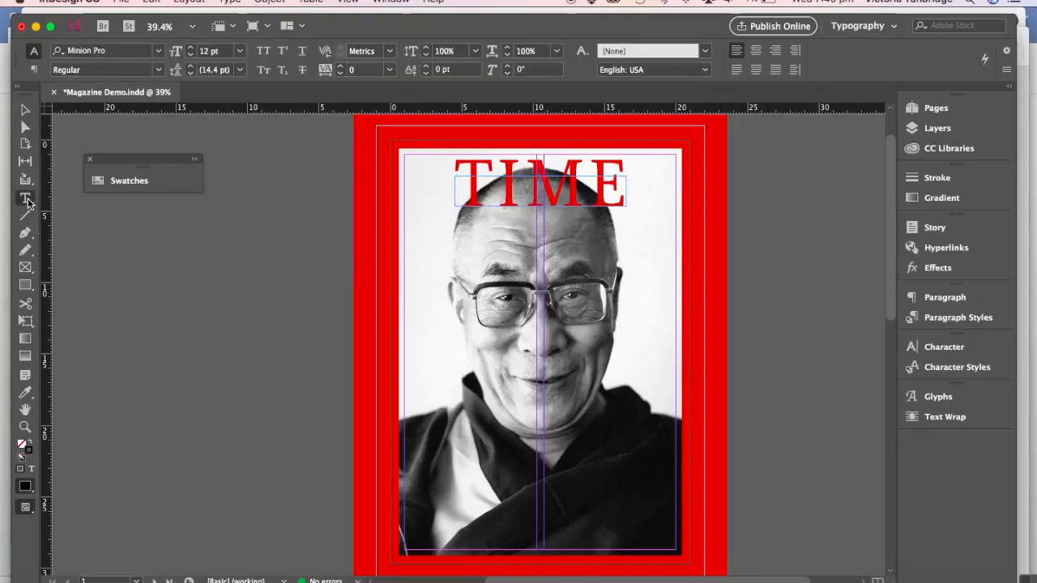
left_click_drag(543, 427, 679, 551)
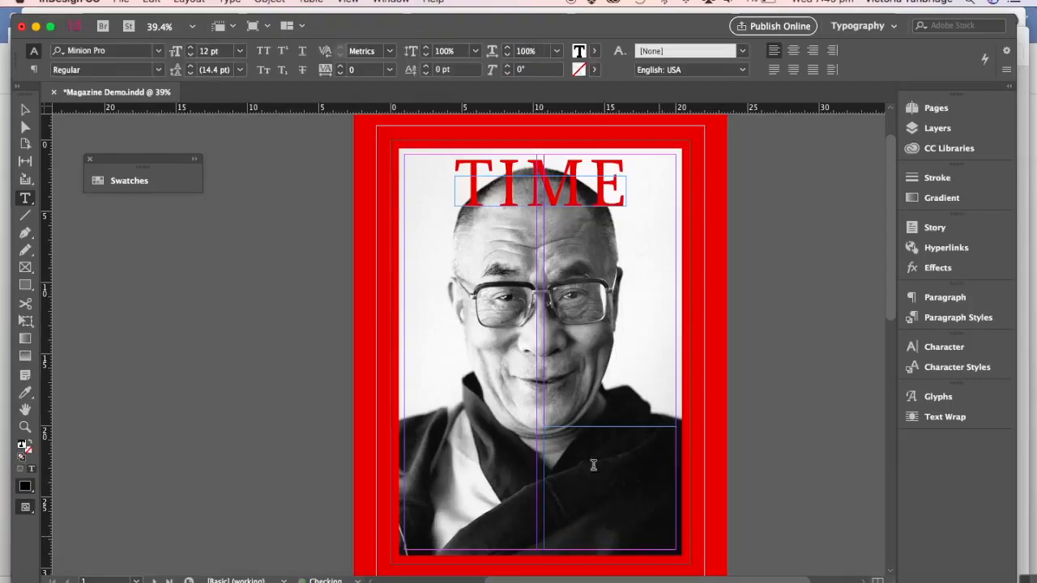
left_click(159, 54)
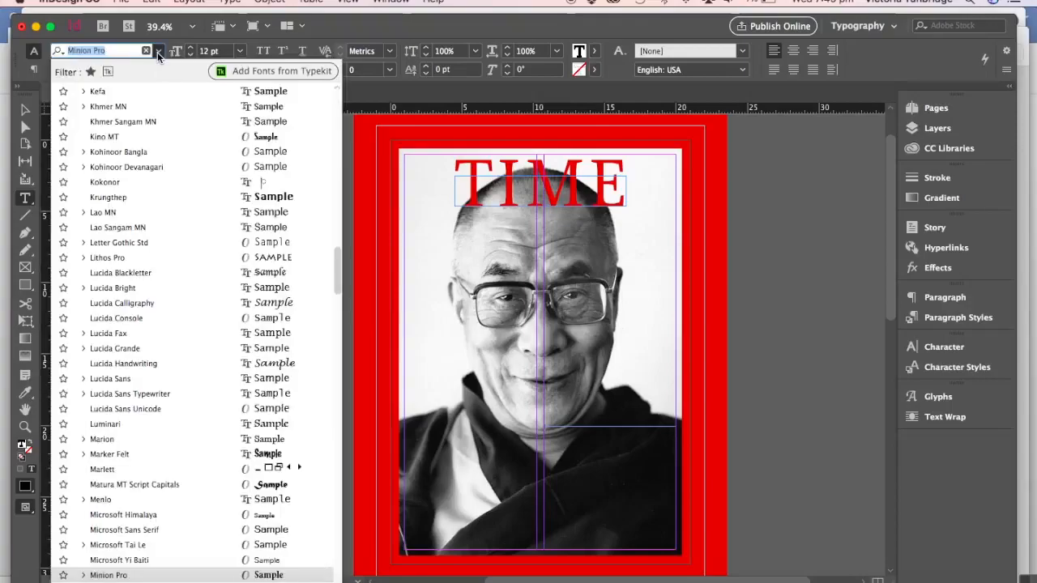
type("rock")
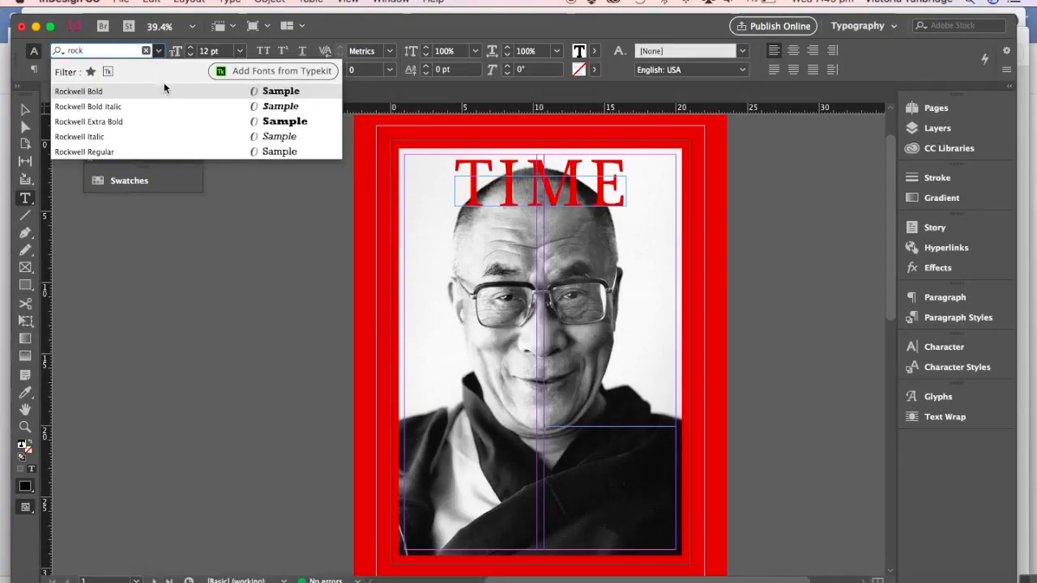
left_click(110, 126)
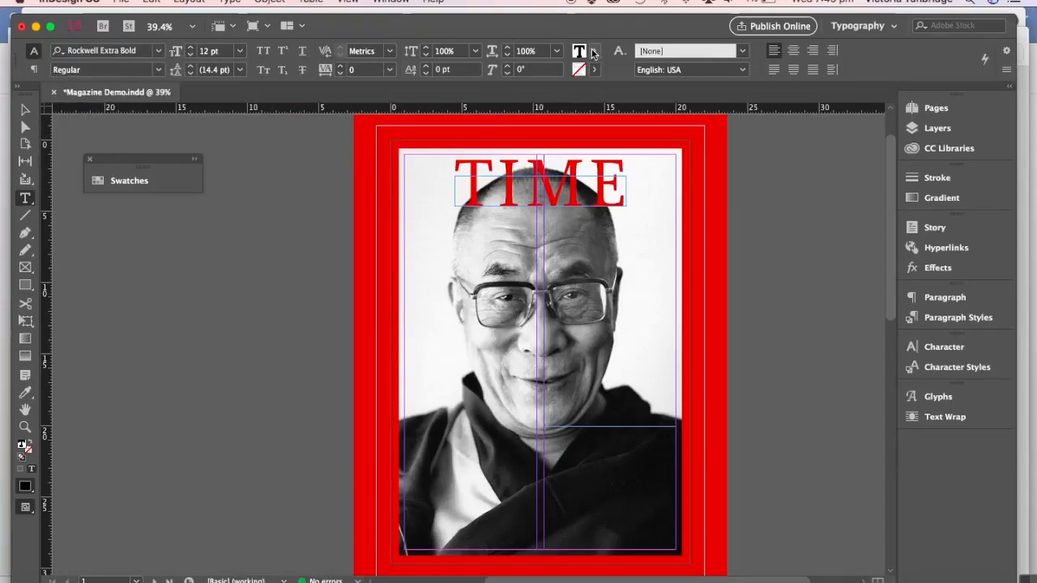
Add the heading MAIN ARTICLE to the new text frame in 36 pt with the [Paper] fill colour.
left_click(593, 53)
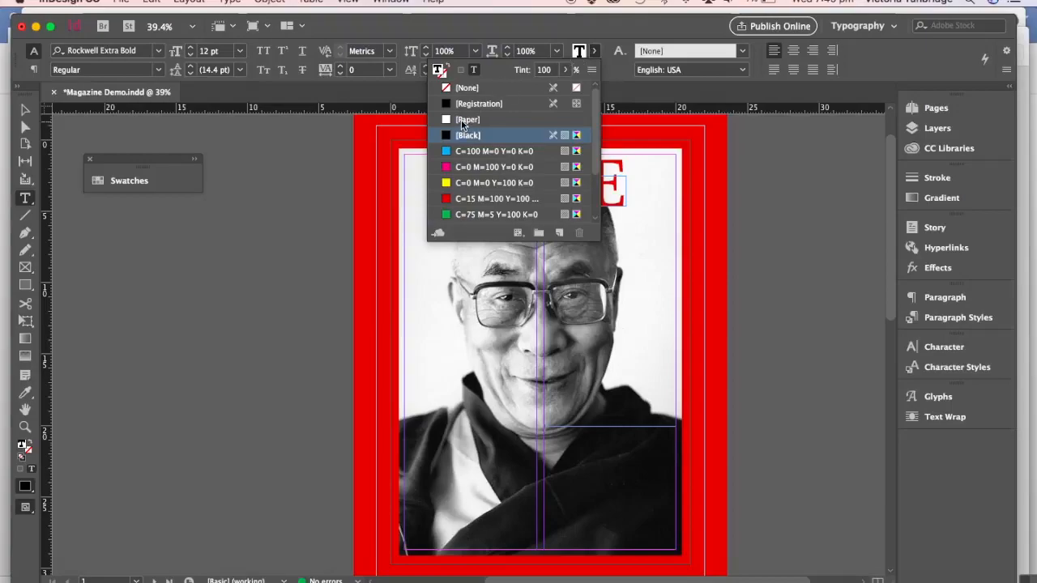
left_click(464, 121)
left_click(597, 53)
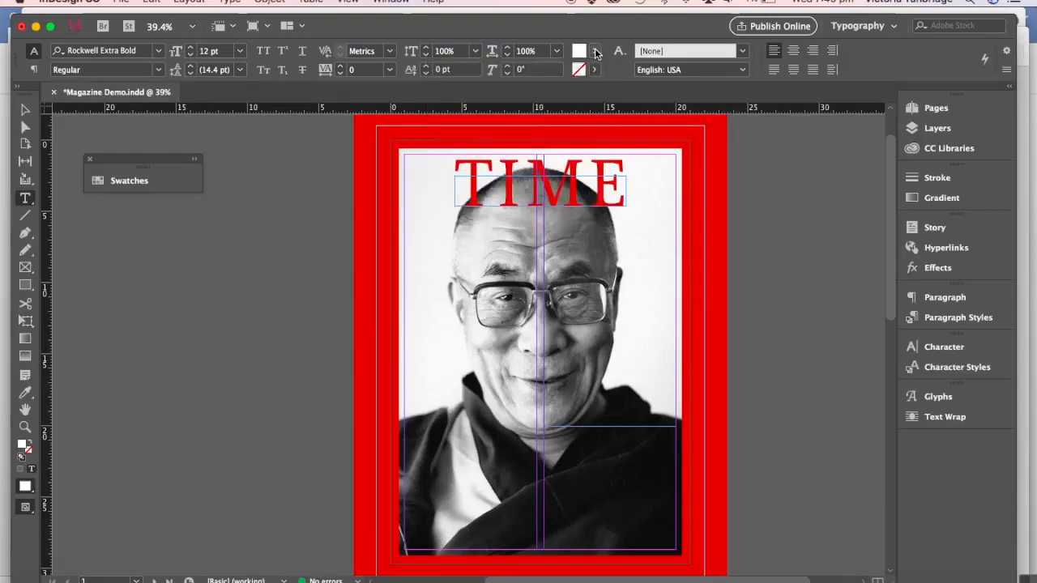
double_click(207, 51)
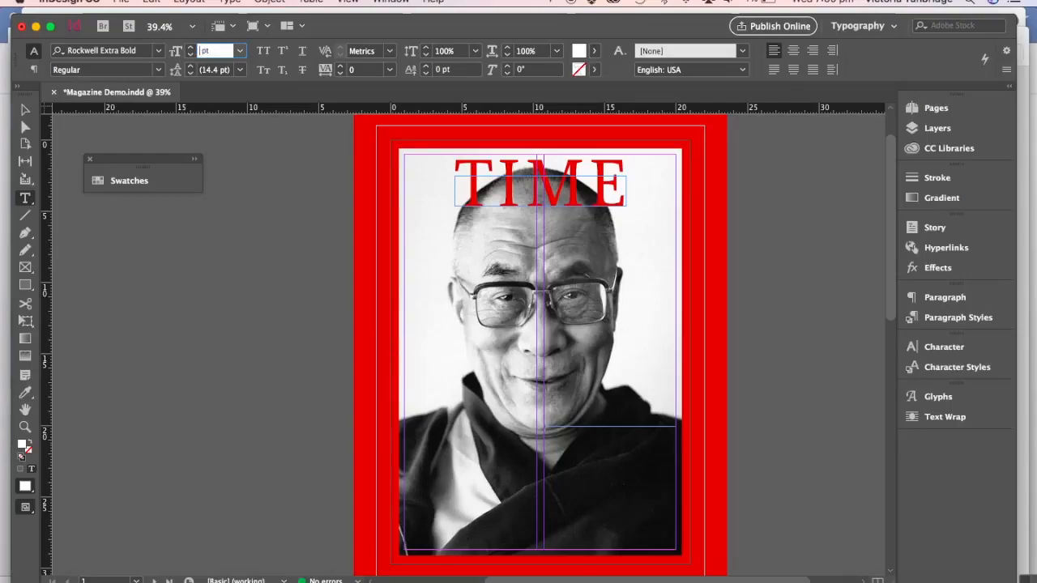
type("36")
key("Return")
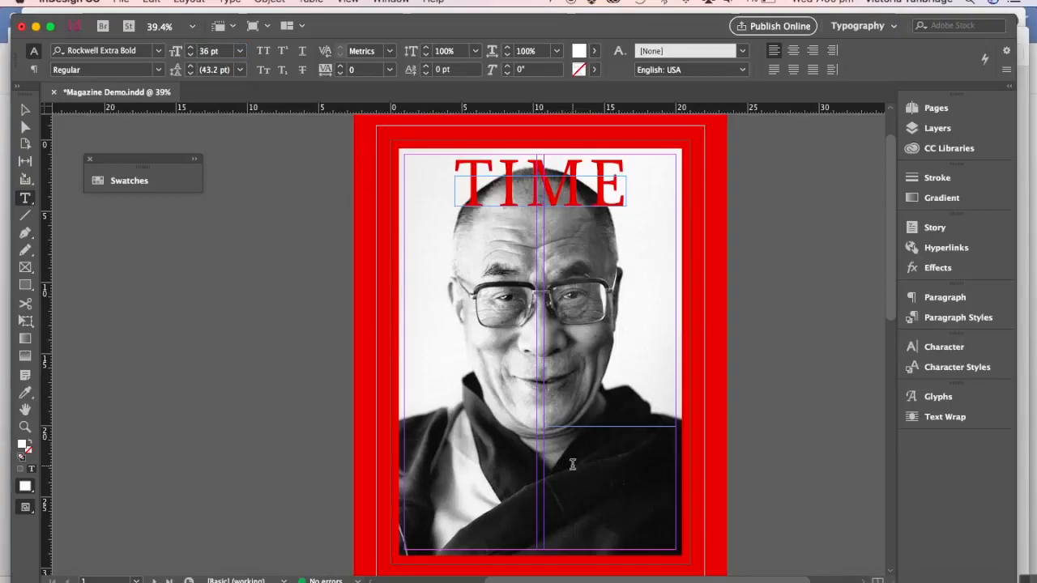
type("MAIN ")
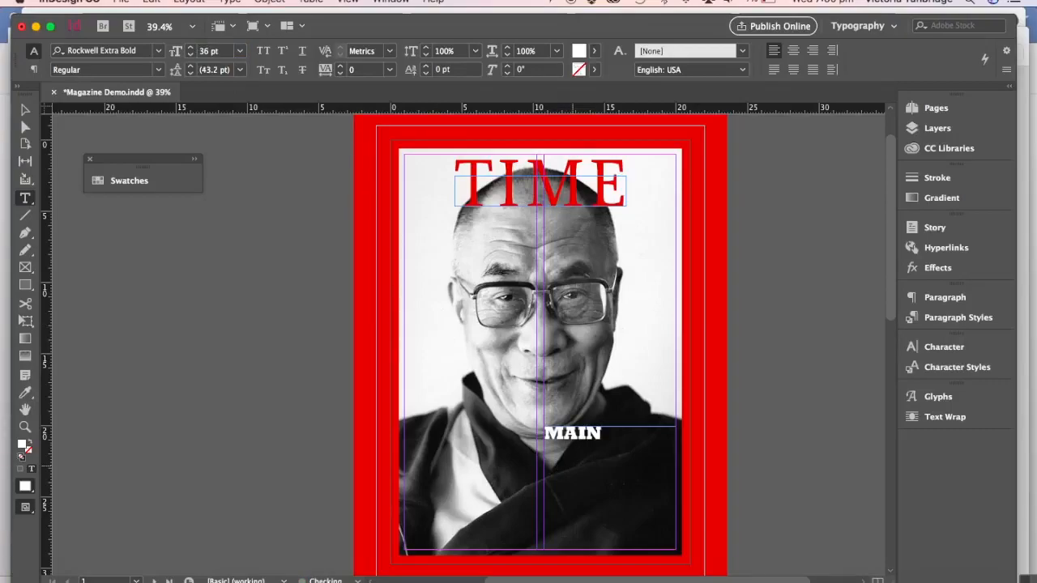
type("ARTICLE")
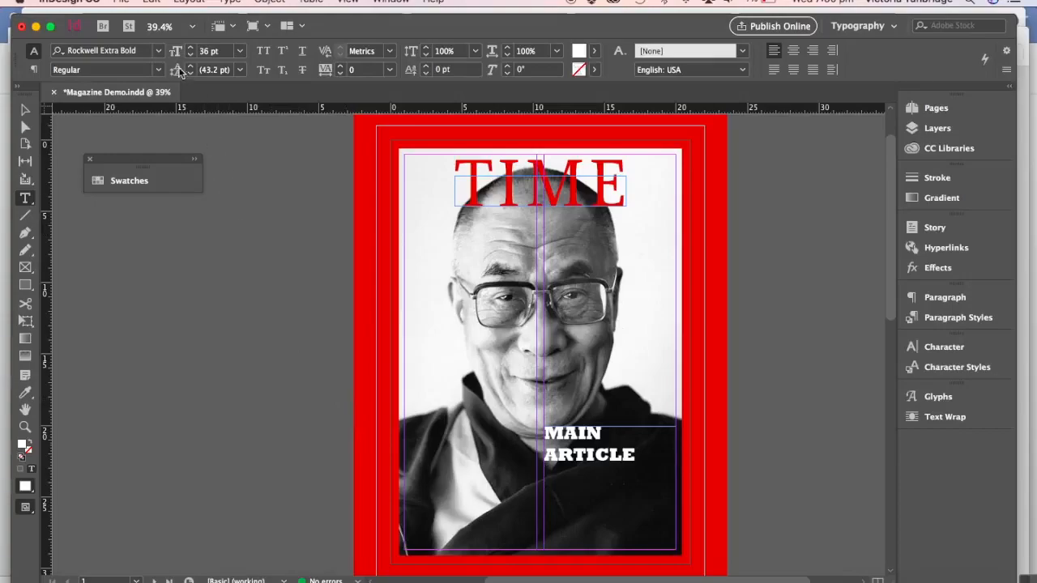
Set the type for the line below the MAIN ARTICLE heading to Helvetica Regular at 24 pt.
left_click(161, 52)
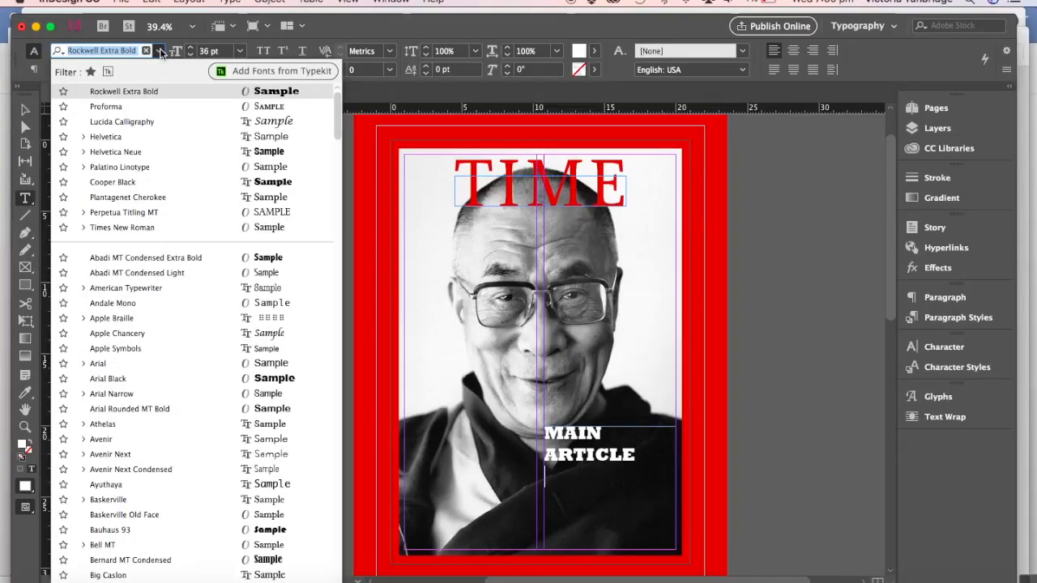
left_click(140, 138)
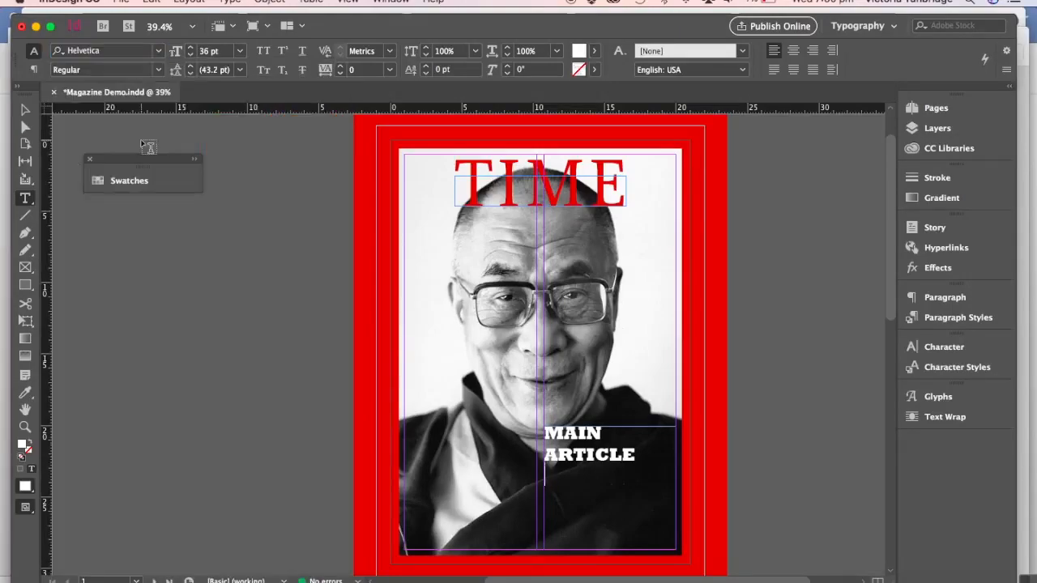
left_click(207, 50)
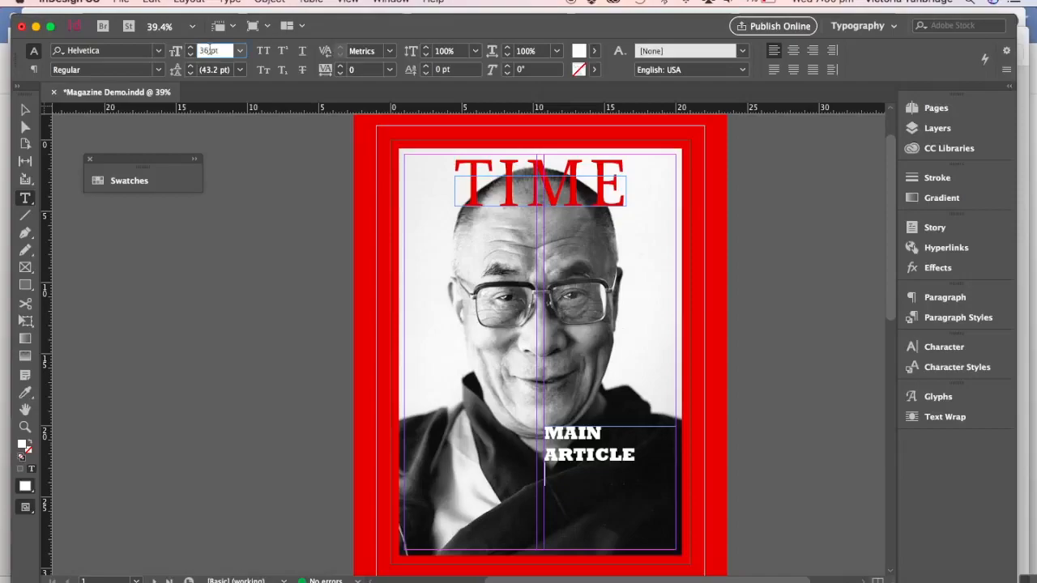
key("Return")
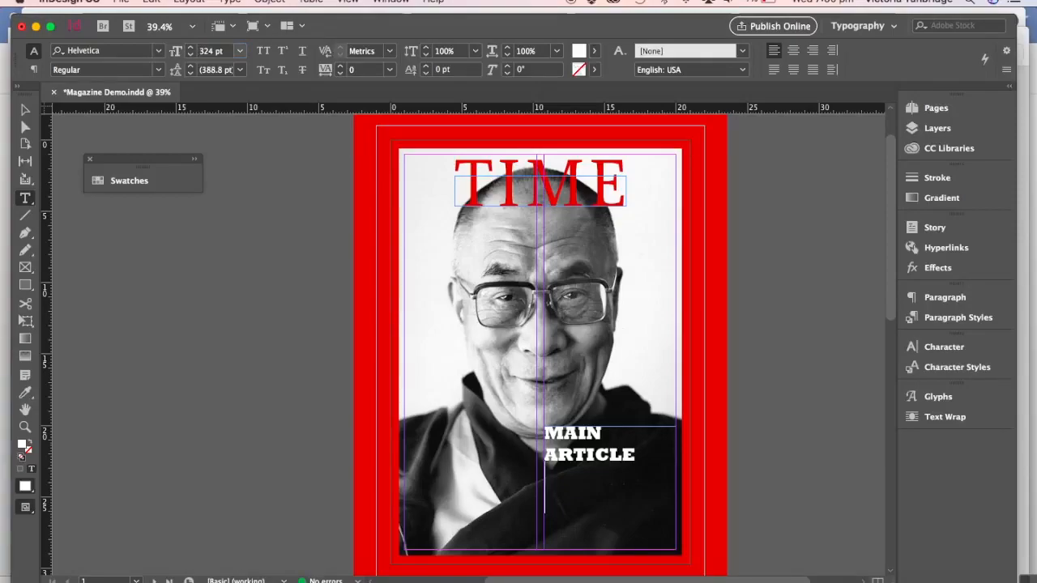
left_click(208, 50)
key("BackSpace")
key("Return")
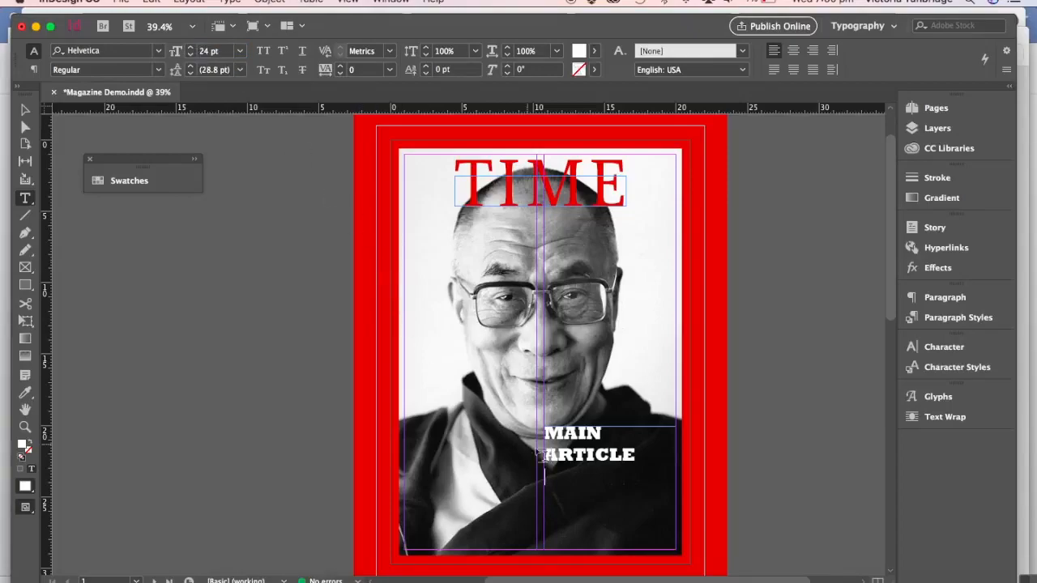
Add the blurb "Something about main article." and, on a new line, "It's the Dalai Lama." below the MAIN ARTICLE heading.
type("Something abo")
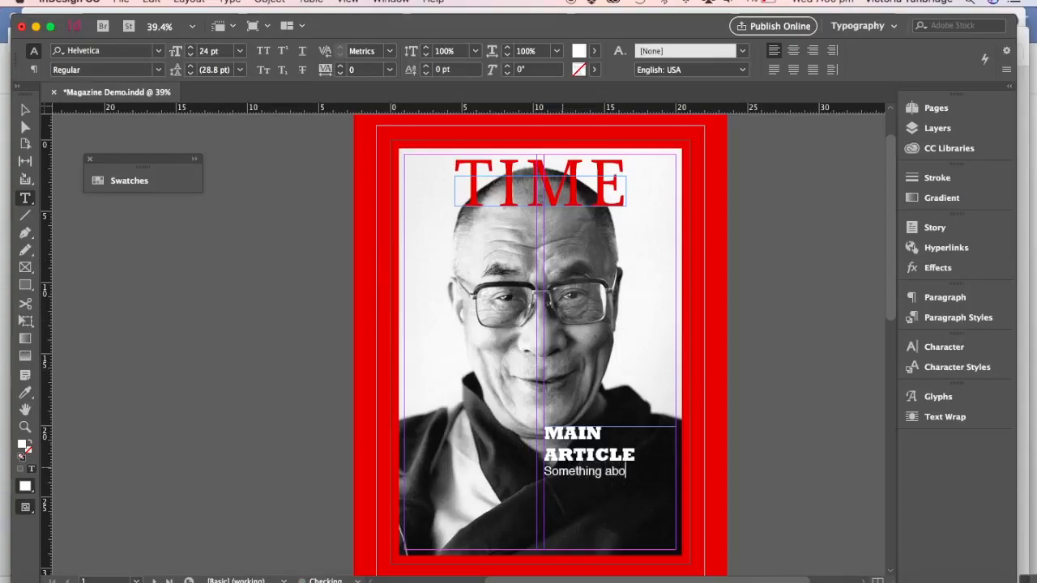
type("ut main article")
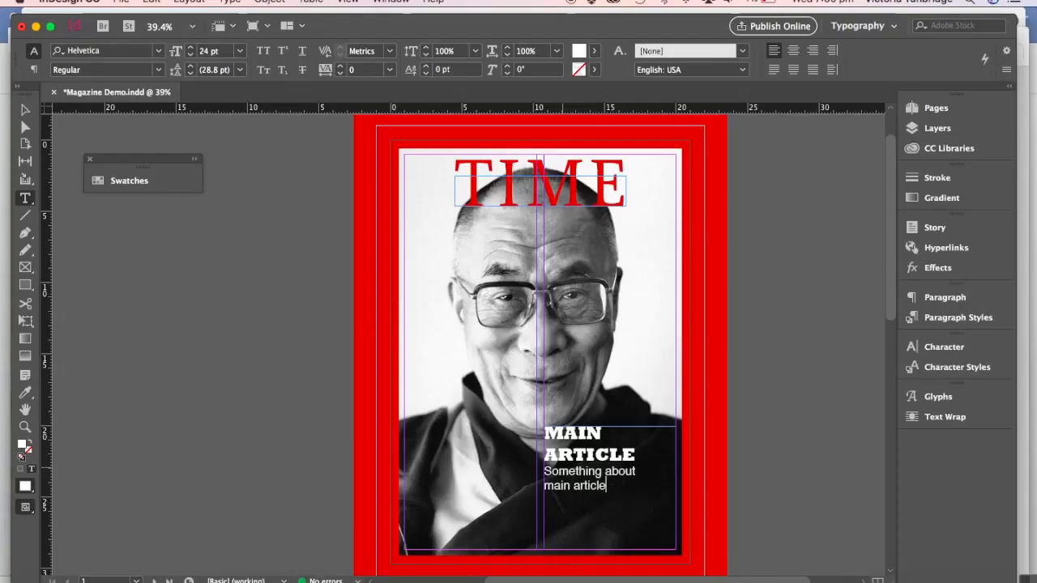
type(".")
key("BackSpace")
type(".")
key("Return")
type("It's te")
key("BackSpace")
type("he Dal")
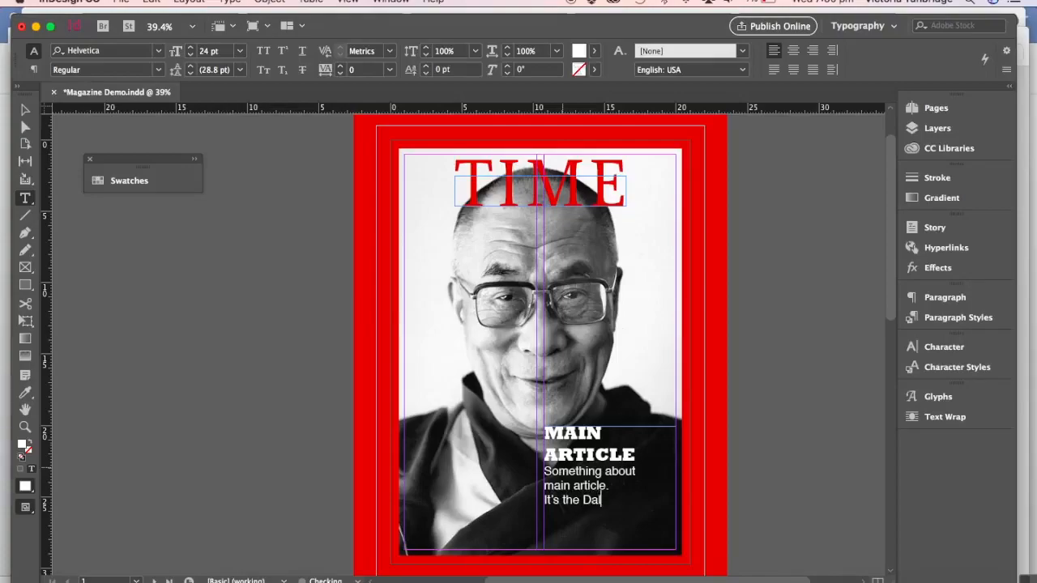
type("ai Lama.")
Fit the main-article text frame to its content.
left_click(27, 110)
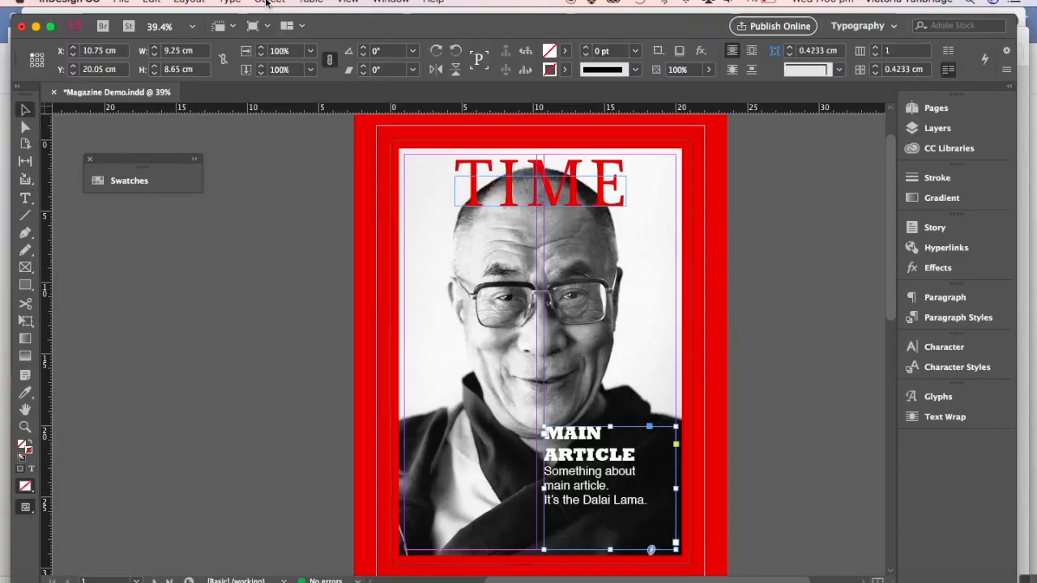
left_click(268, 2)
mouse_move(328, 249)
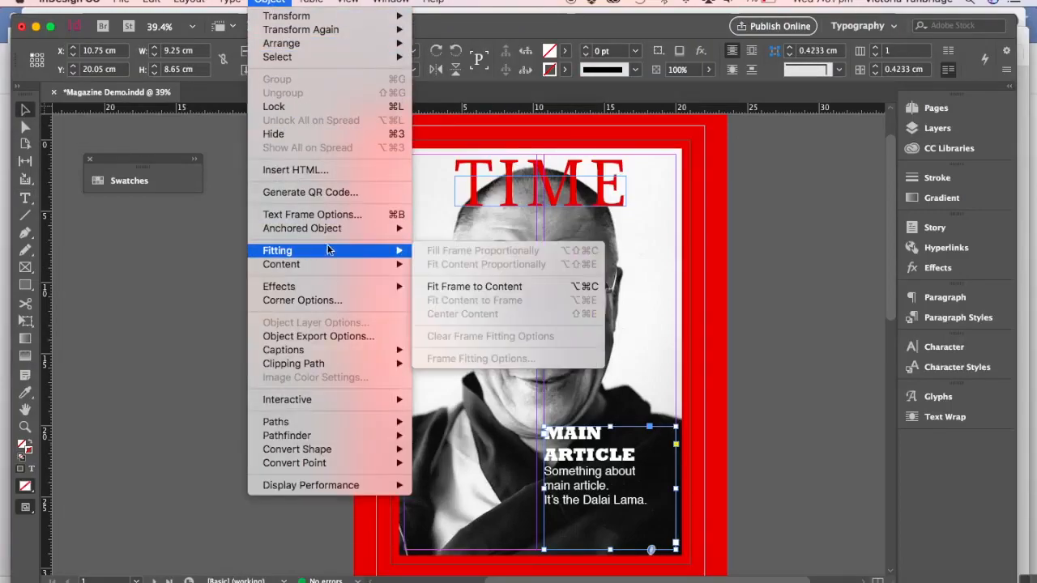
left_click(465, 287)
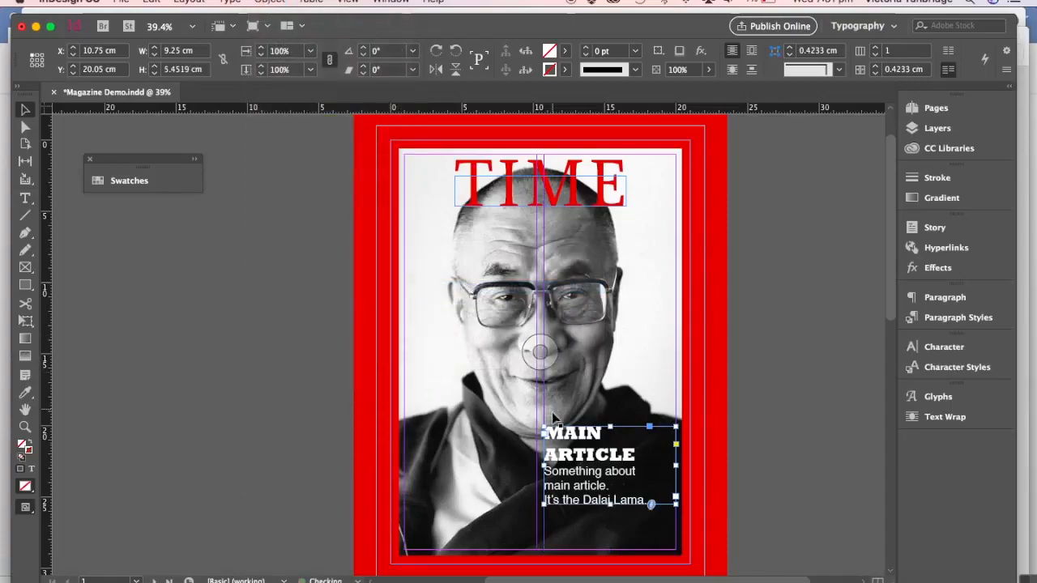
Extend the main-article frame to about 6.2 cm high, move it to about X 12.1 cm and Y 22.05 cm, and deselect it.
mouse_move(587, 479)
left_mouse_down()
mouse_move(603, 515)
mouse_move(600, 483)
left_mouse_up()
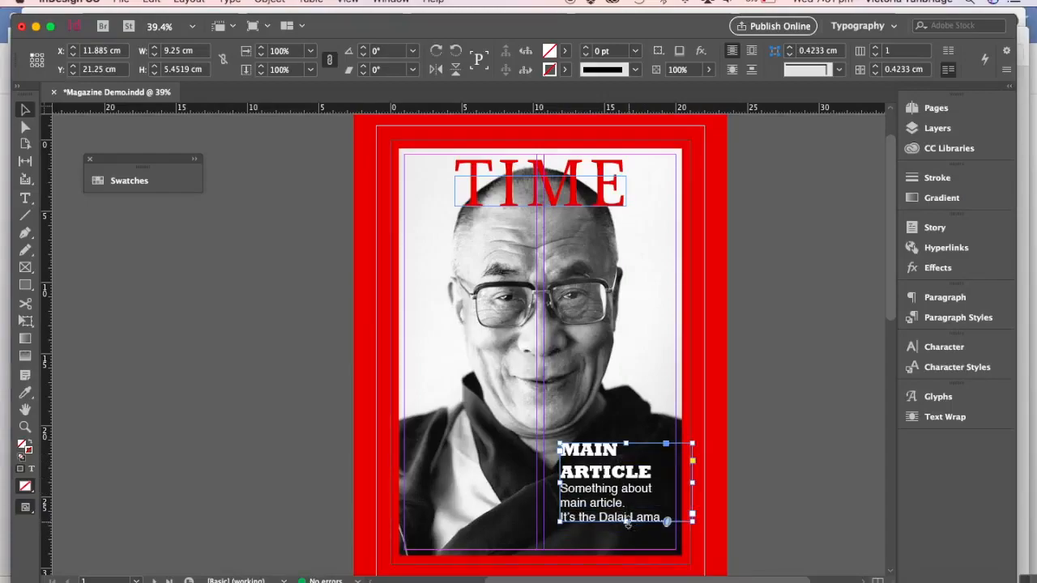
left_click_drag(626, 521, 626, 534)
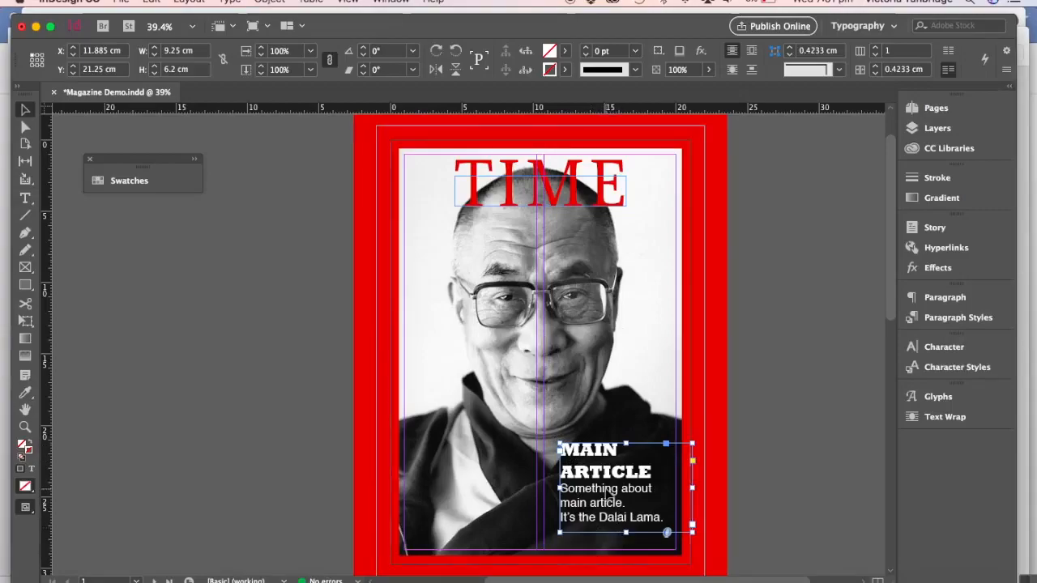
left_click_drag(606, 495, 610, 507)
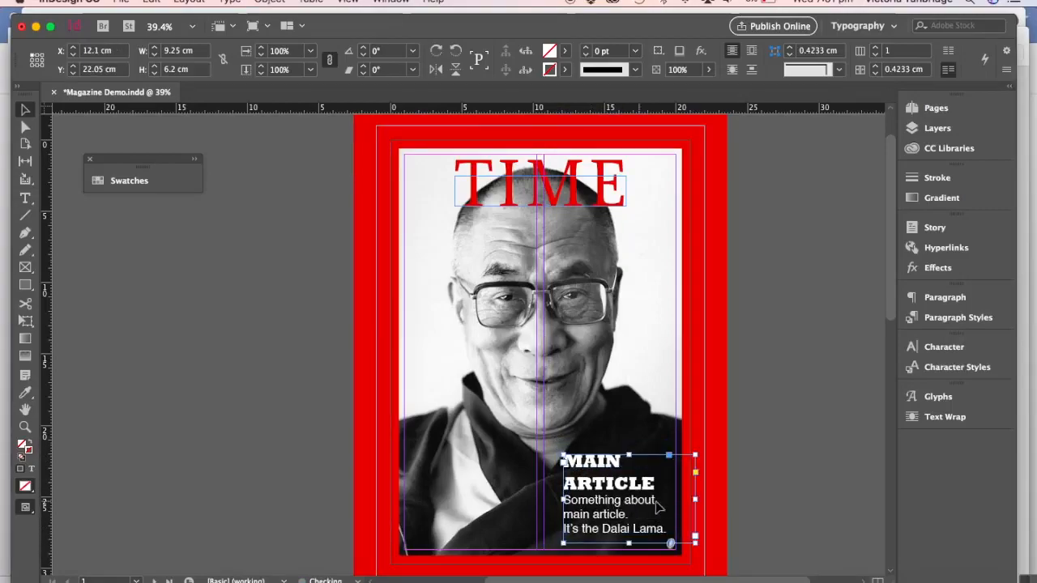
left_click(236, 297)
Bring the TIME title frame to the front of the stacking order.
left_click(490, 189)
right_click(489, 189)
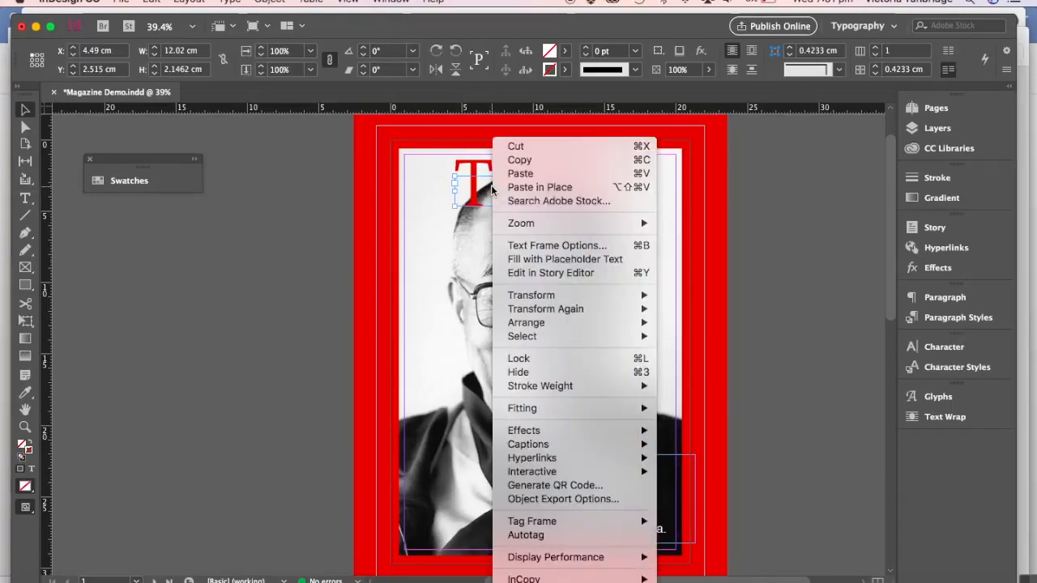
mouse_move(567, 324)
left_click(674, 322)
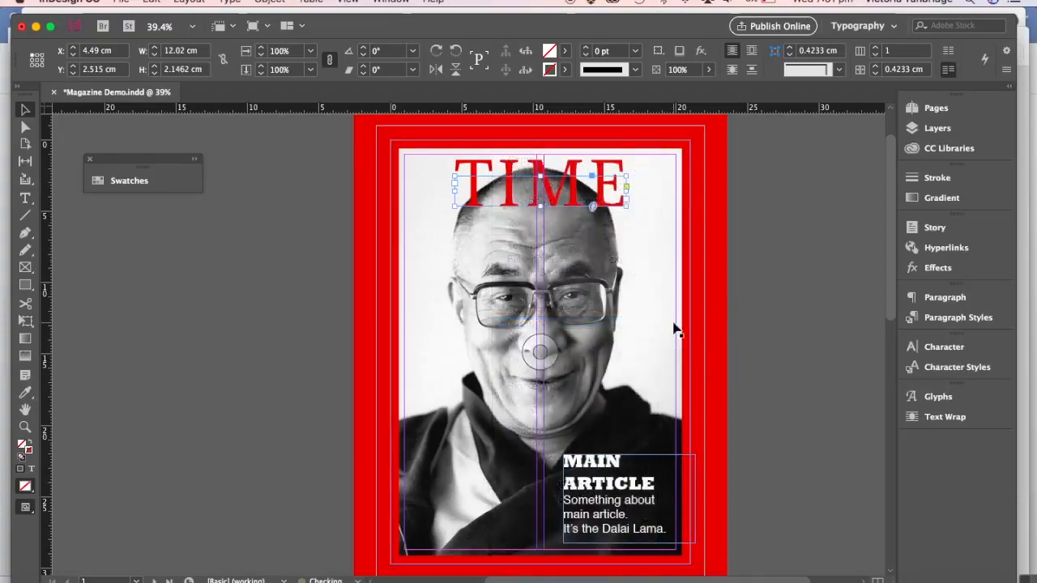
Bring the main-article text frame to the front of the stacking order and deselect it.
left_click(631, 469)
right_click(632, 470)
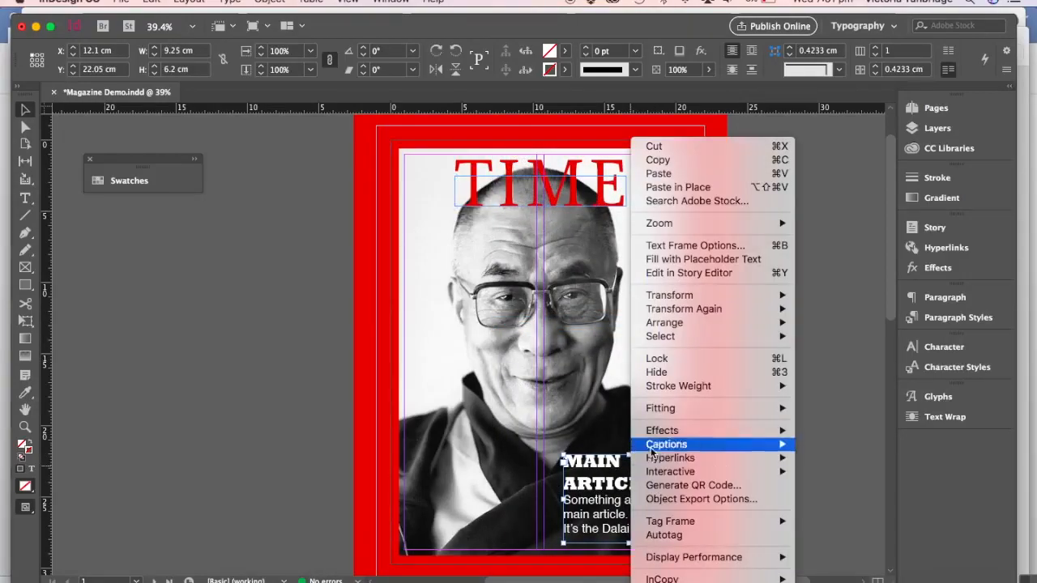
mouse_move(673, 324)
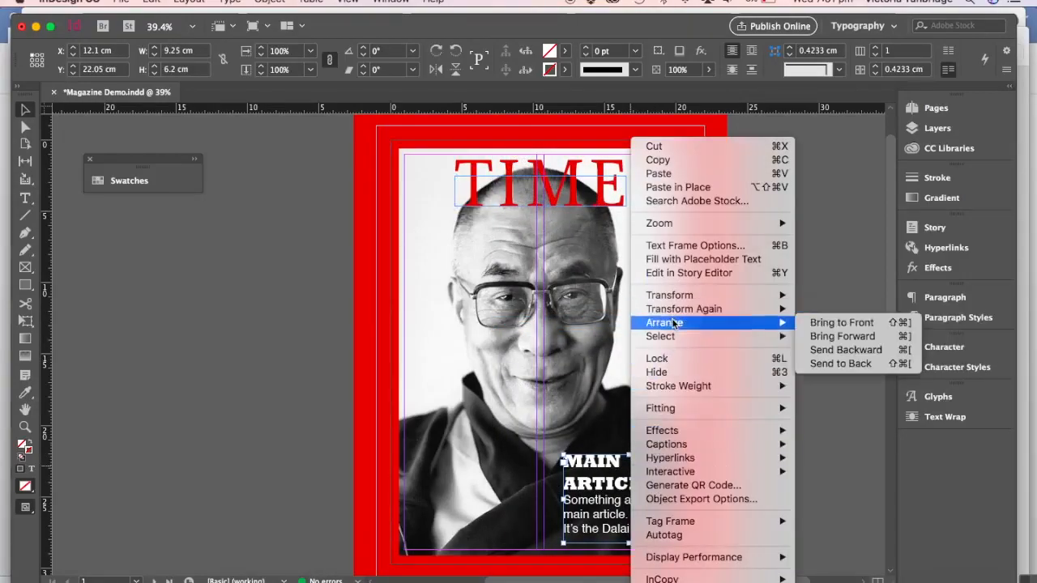
left_click(830, 324)
left_click(831, 326)
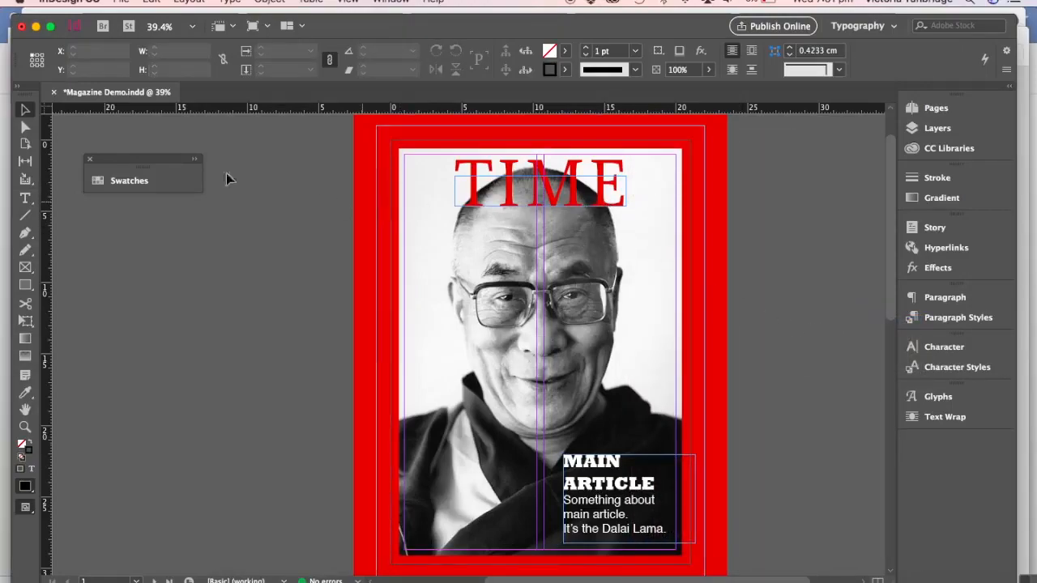
Draw a text frame about 12.02 by 1.6 cm directly below the TIME title and set its type to Helvetica Light, 24 pt.
left_click(26, 200)
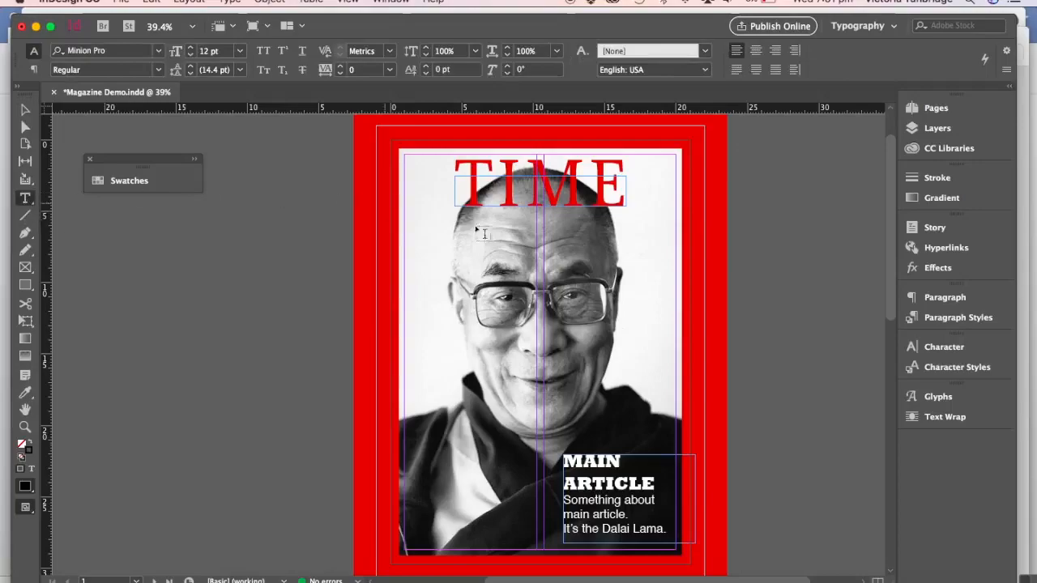
left_click_drag(454, 211, 625, 233)
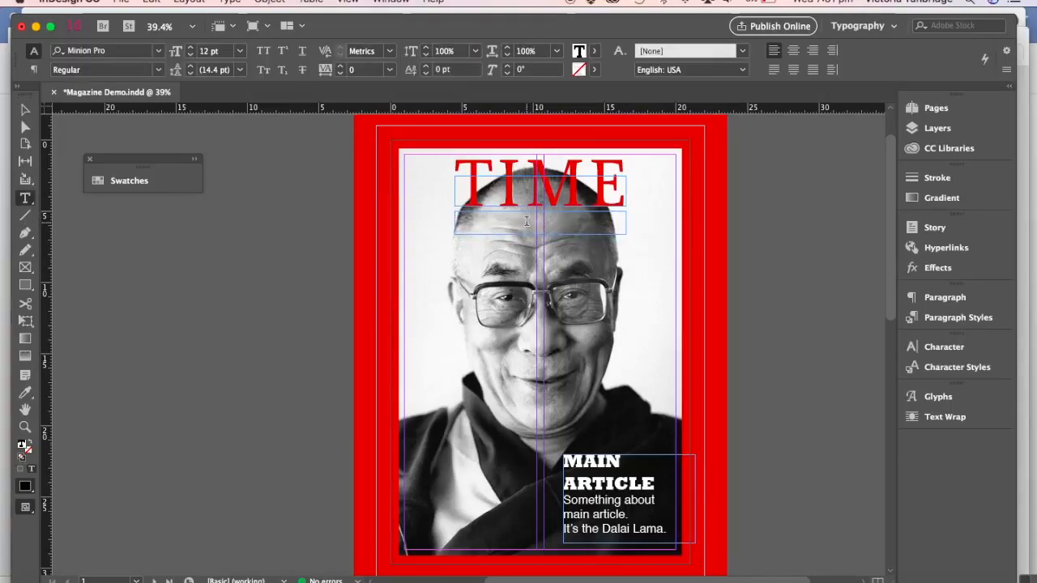
left_click(158, 52)
type("he")
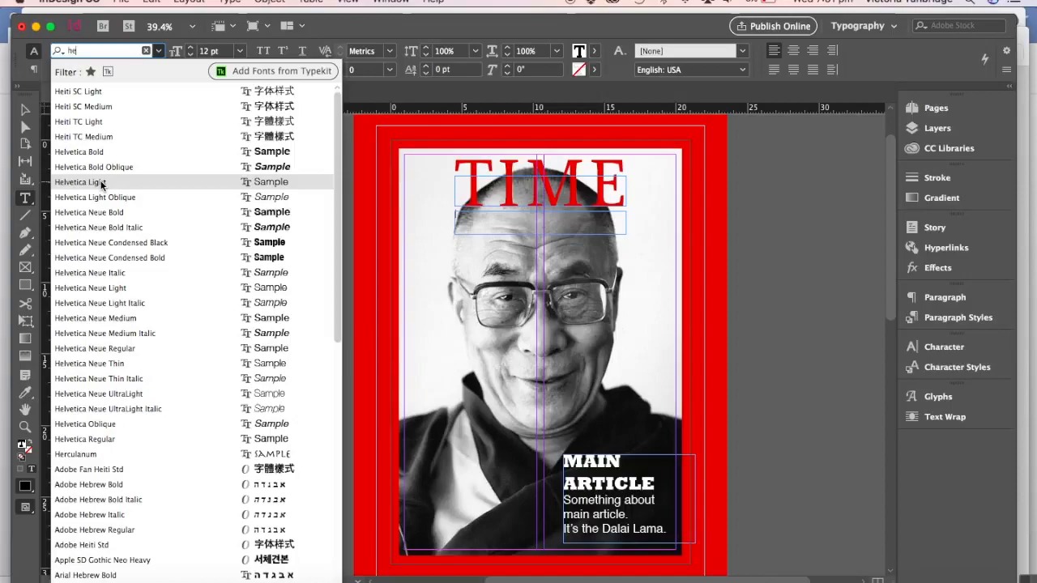
left_click(101, 182)
left_click(205, 51)
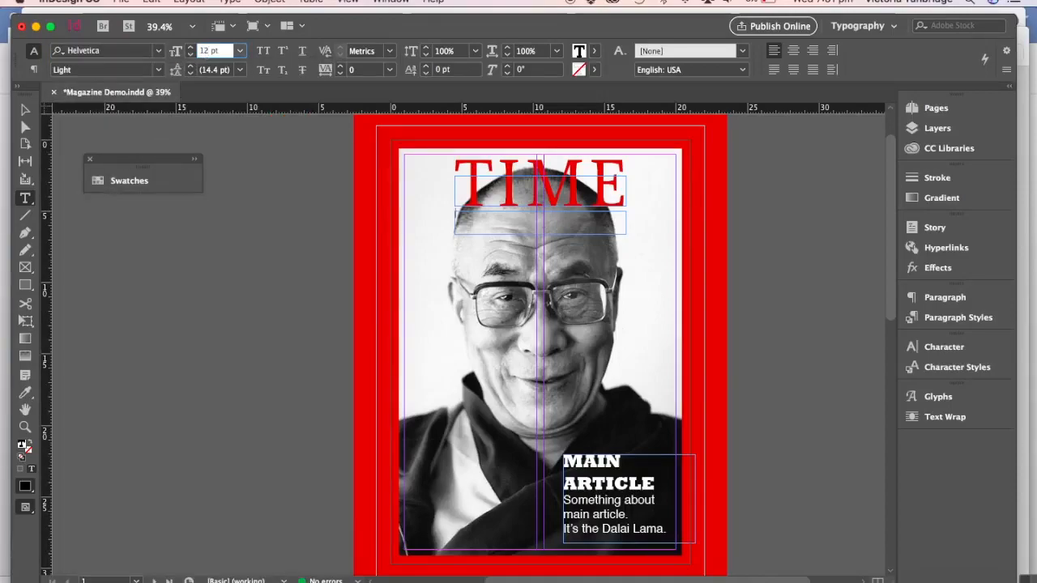
type("24")
key("Return")
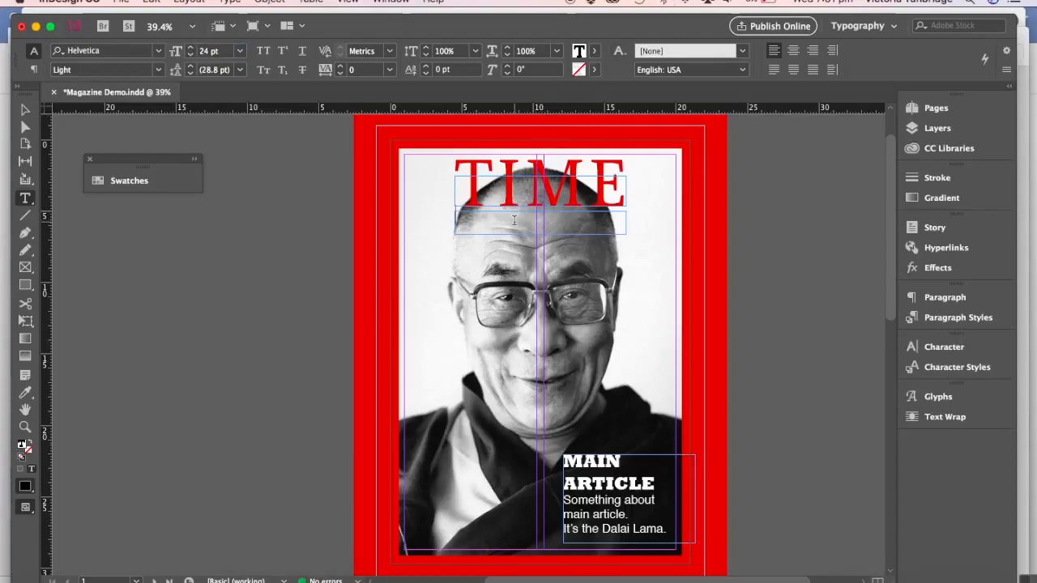
Enter the line "Secondary article goes here" in the new frame below the TIME title.
left_click(514, 220)
type("3")
type("econdary artic")
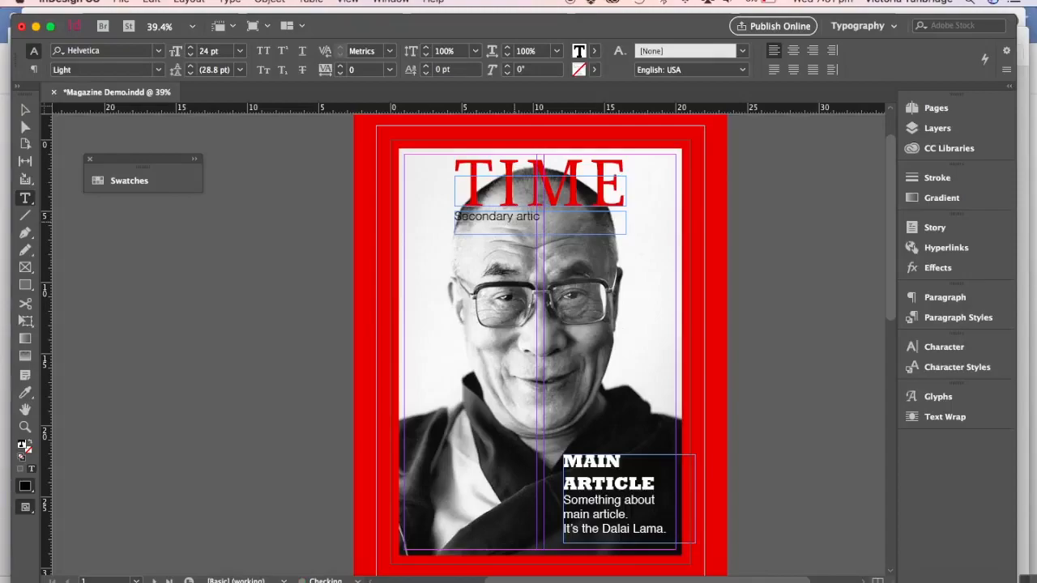
type("le could be here")
key("BackSpace")
key("BackSpace")
key("BackSpace")
key("BackSpace")
key("BackSpace")
key("BackSpace")
key("BackSpace")
key("BackSpace")
type("jus")
type("ere")
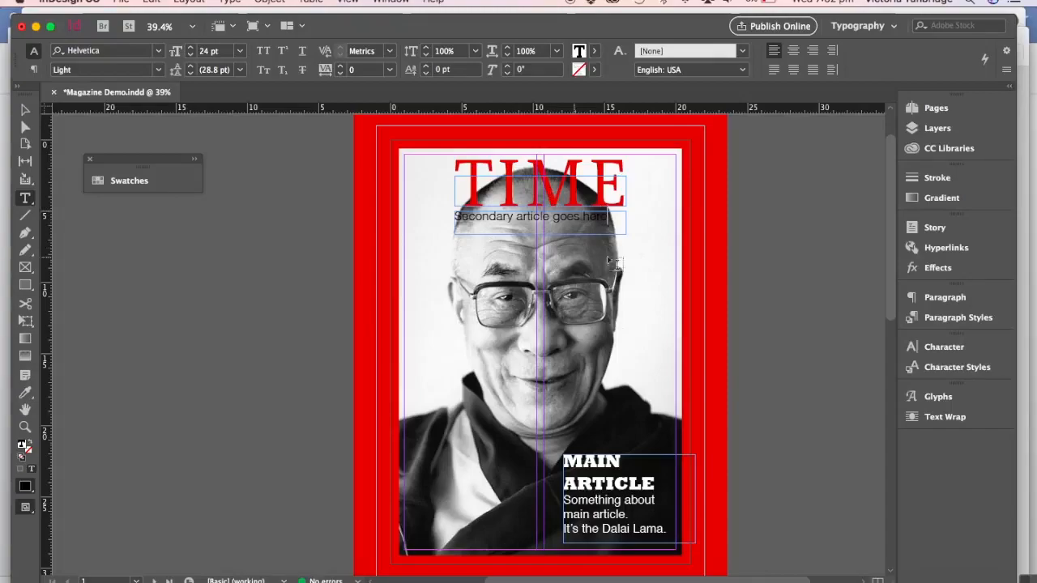
Centre-align the secondary article line within its frame and leave text editing.
left_click_drag(604, 217, 453, 217)
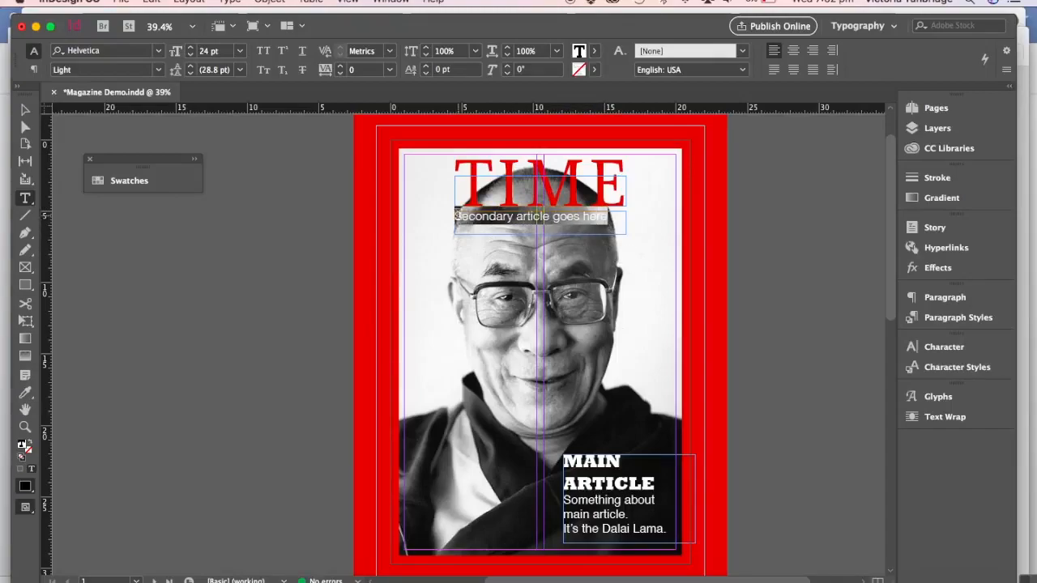
left_click(793, 51)
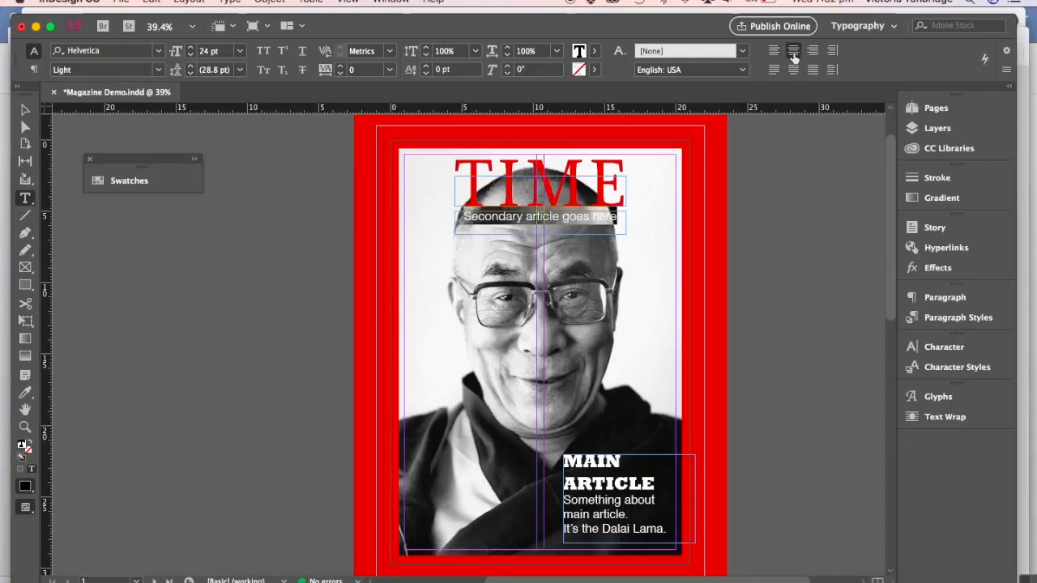
left_click(27, 111)
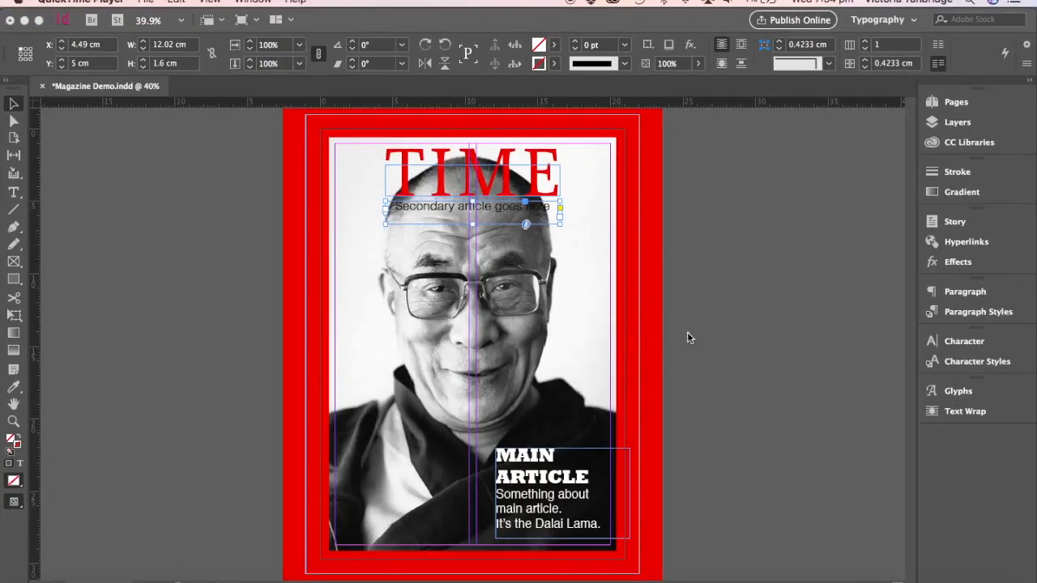
Draw a rectangle about 44 by 31.7 cm over the whole page 2–3 spread, out to its bleed corners.
left_click(713, 340)
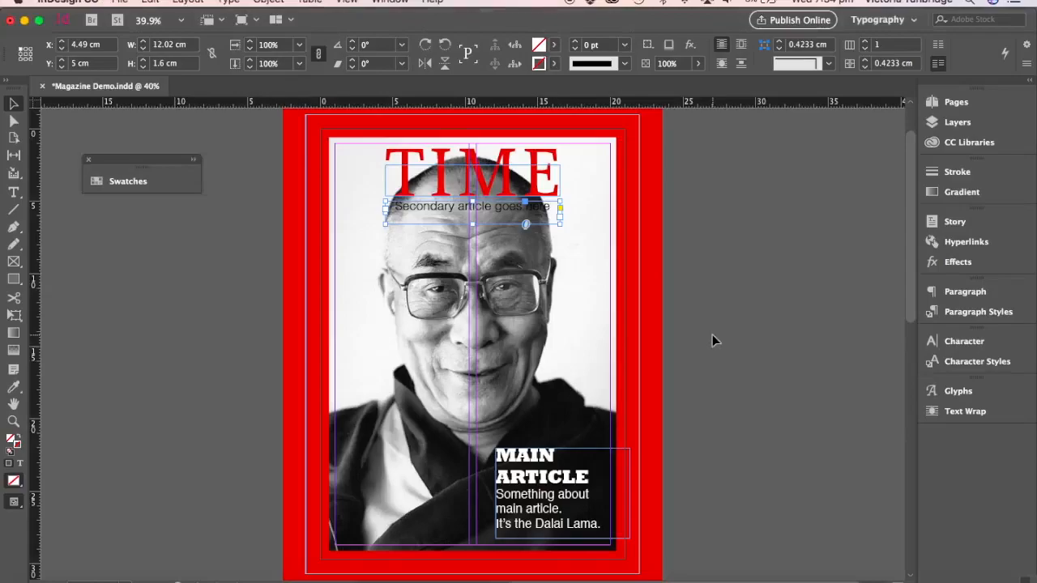
scroll(712, 340, "down", 3)
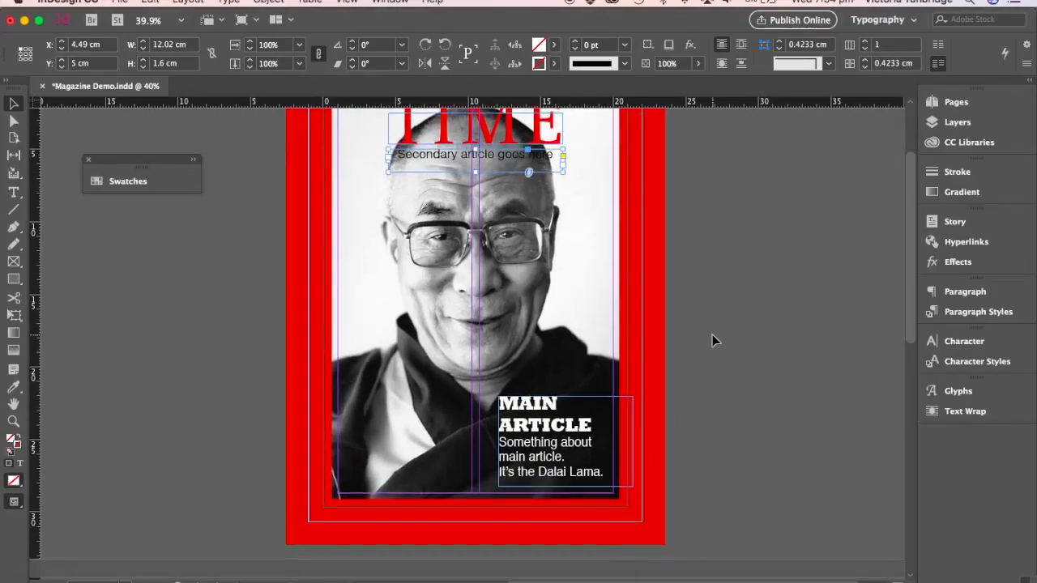
scroll(713, 340, "down", 10)
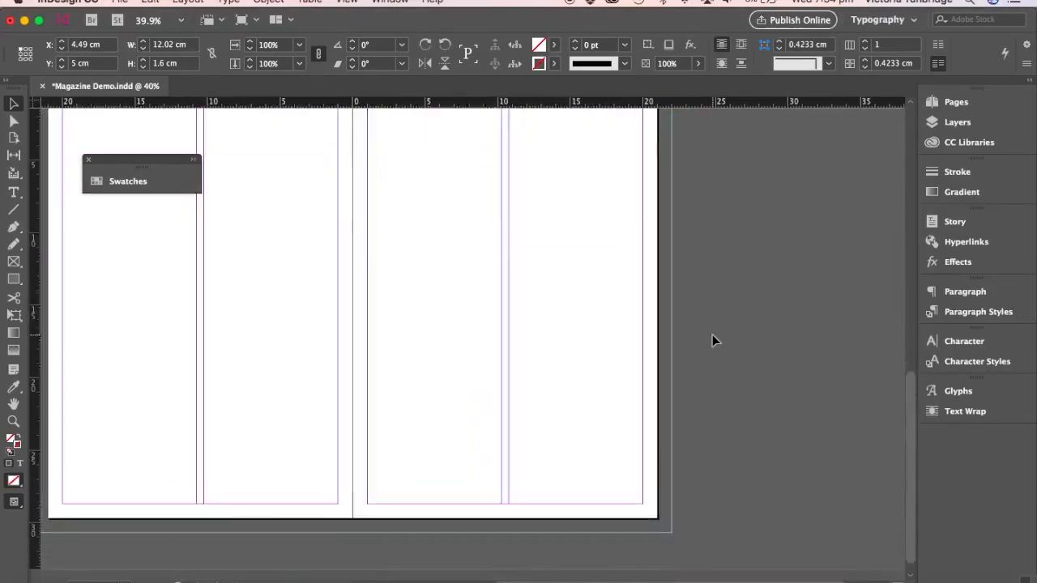
scroll(712, 335, "up", 4)
scroll(712, 335, "left", 2)
scroll(712, 335, "down", 1)
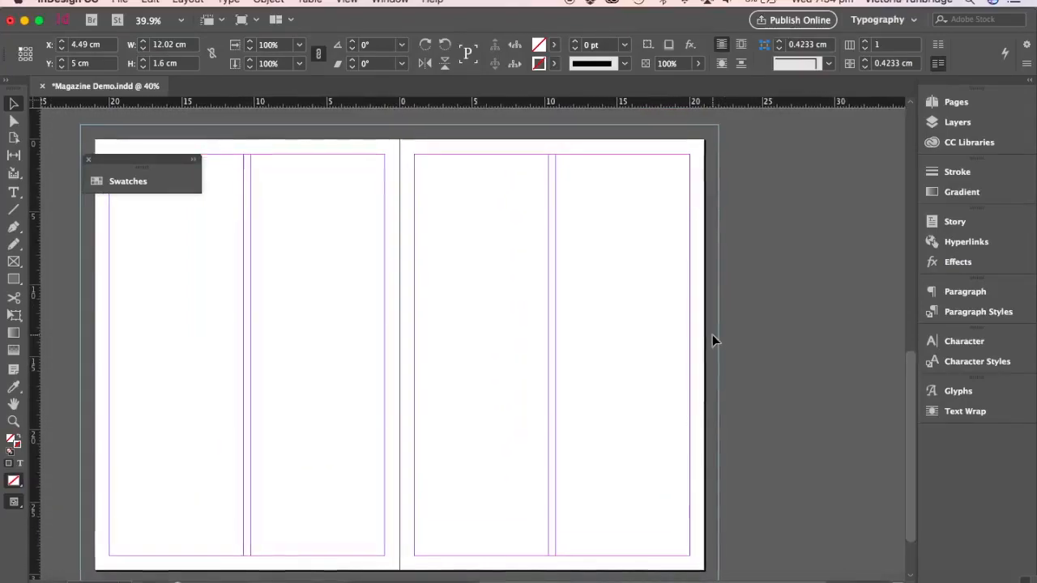
left_click(20, 275)
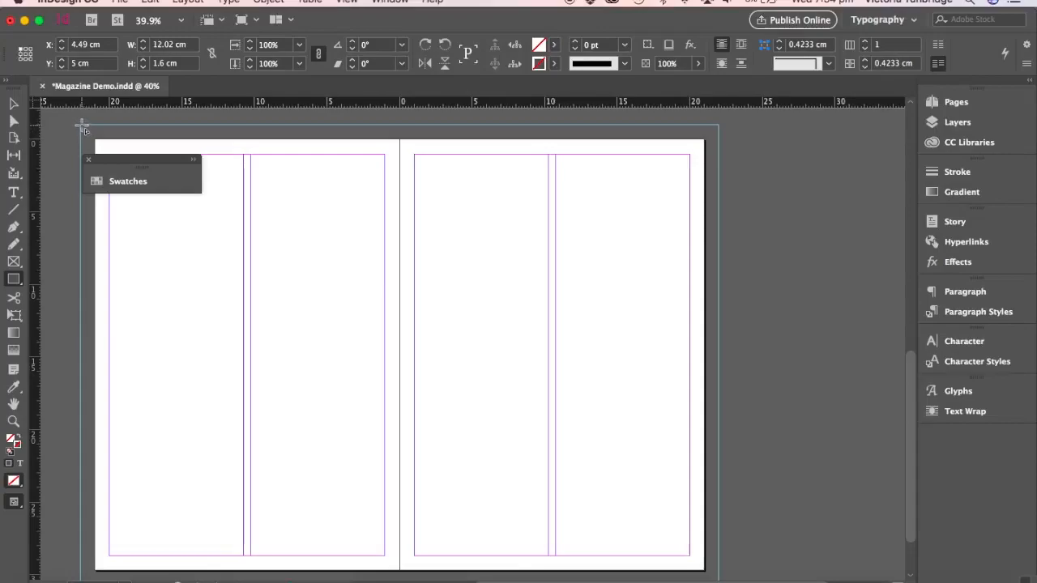
left_click_drag(81, 125, 718, 529)
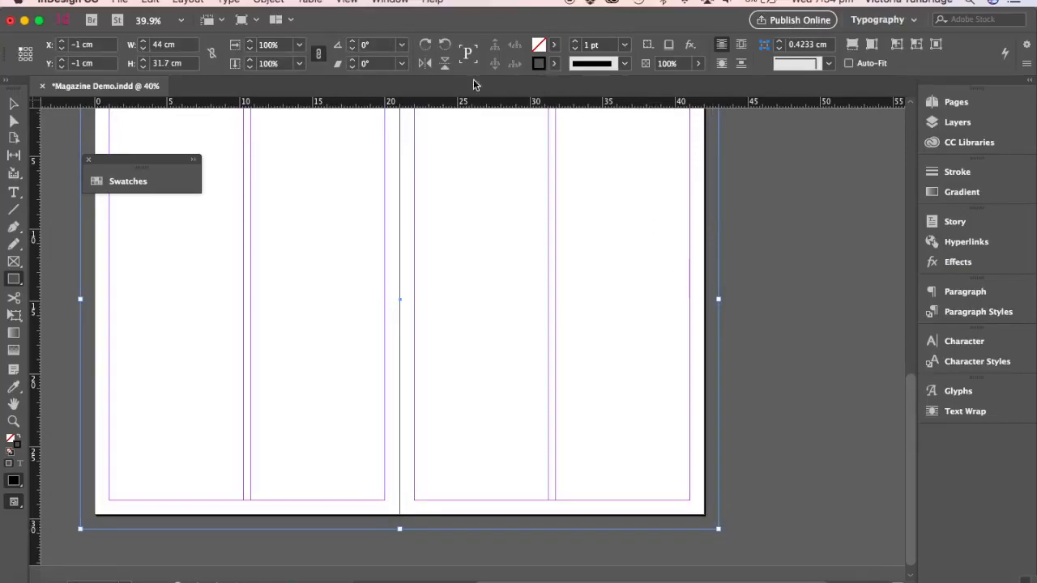
Give the spread's rectangle a 90 pt stroke in the Magazine swatch R=214 G=37 B=3.
left_click(195, 160)
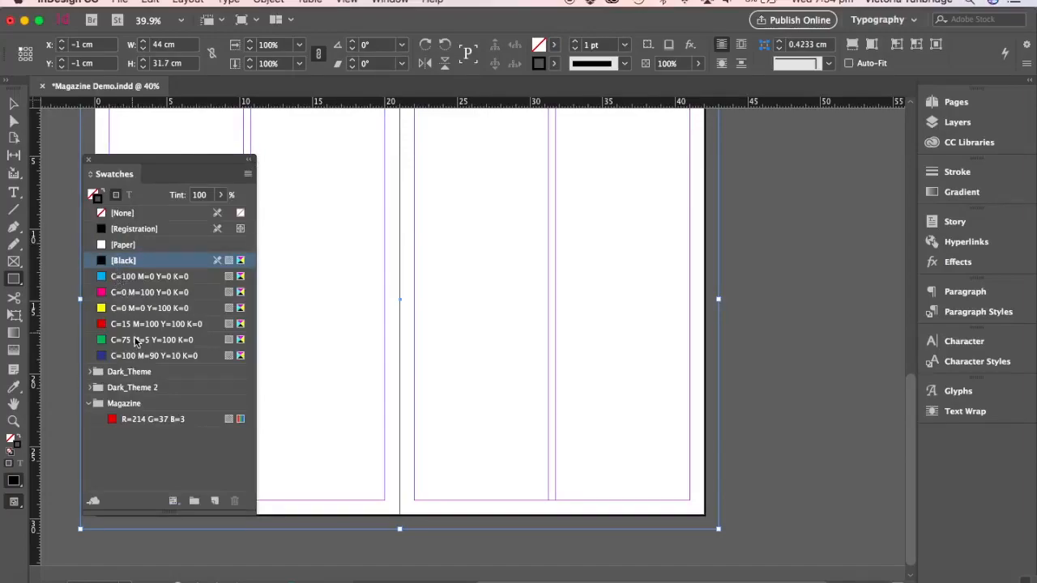
left_click(136, 419)
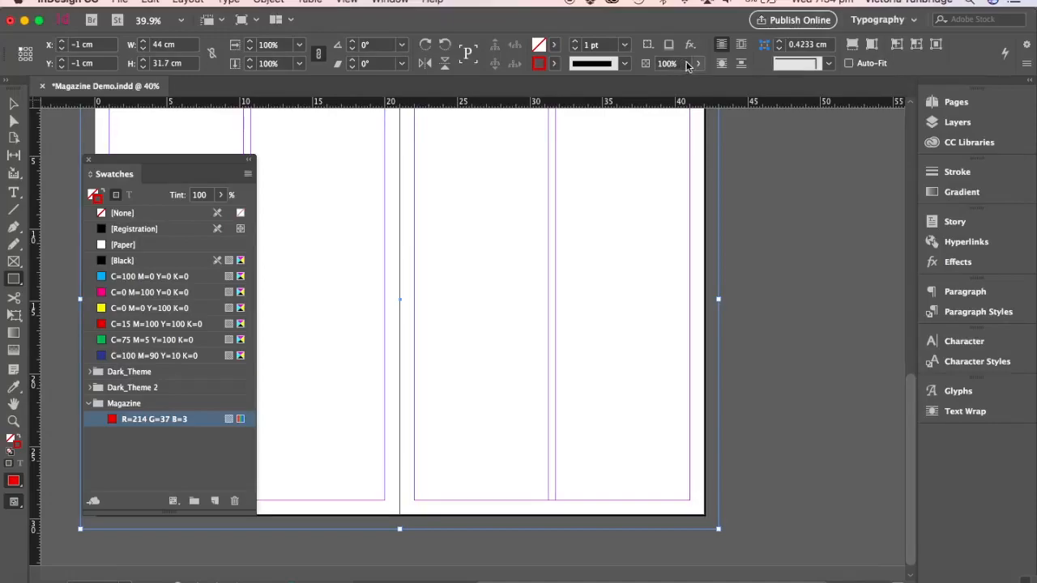
left_click(957, 171)
double_click(819, 188)
type("90")
key("Return")
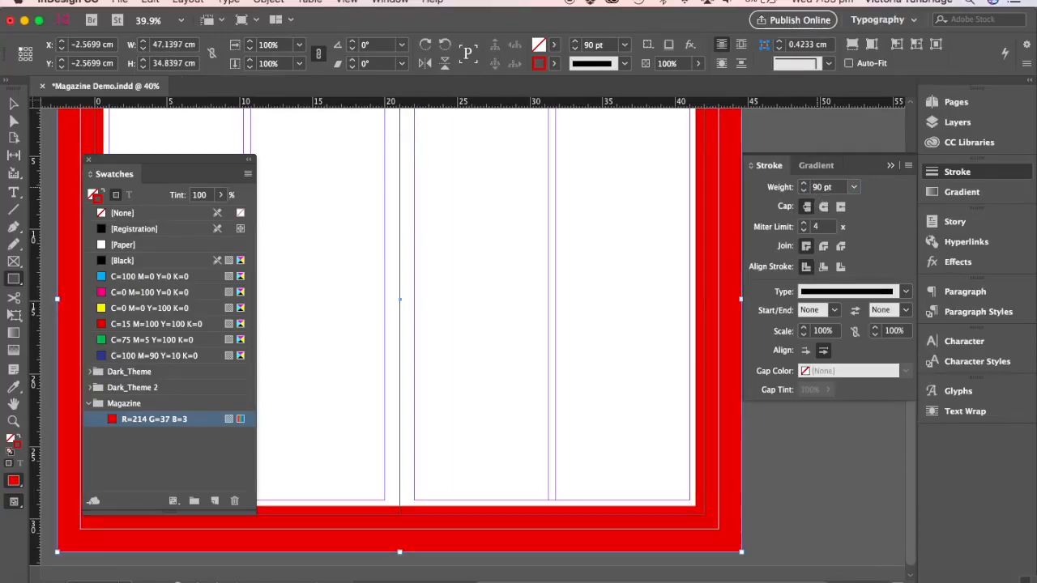
left_click(249, 160)
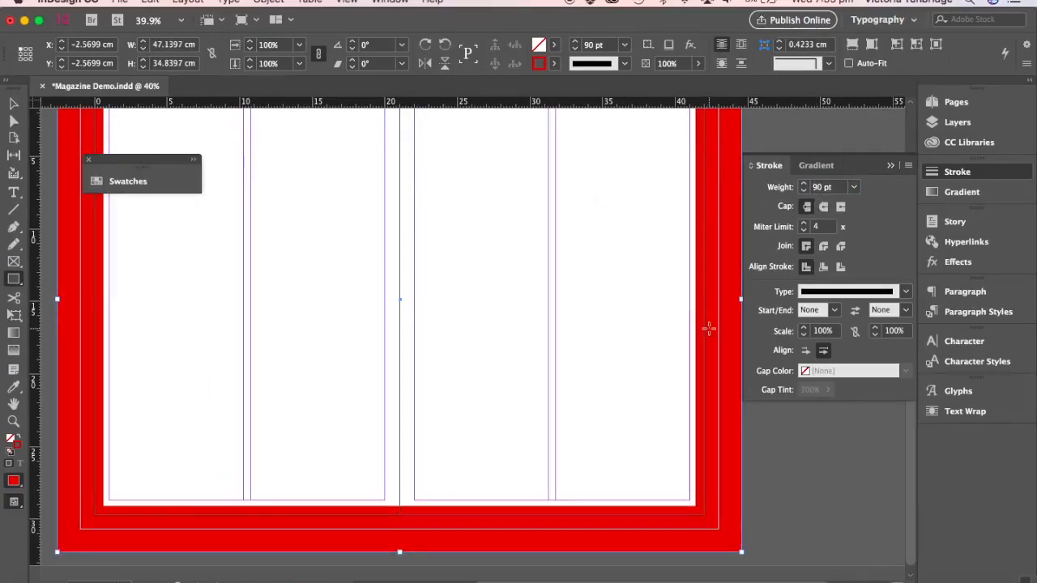
left_click(890, 165)
Dock the floating Swatches with the other collapsed panels, below Text Wrap.
scroll(851, 255, "up", 3)
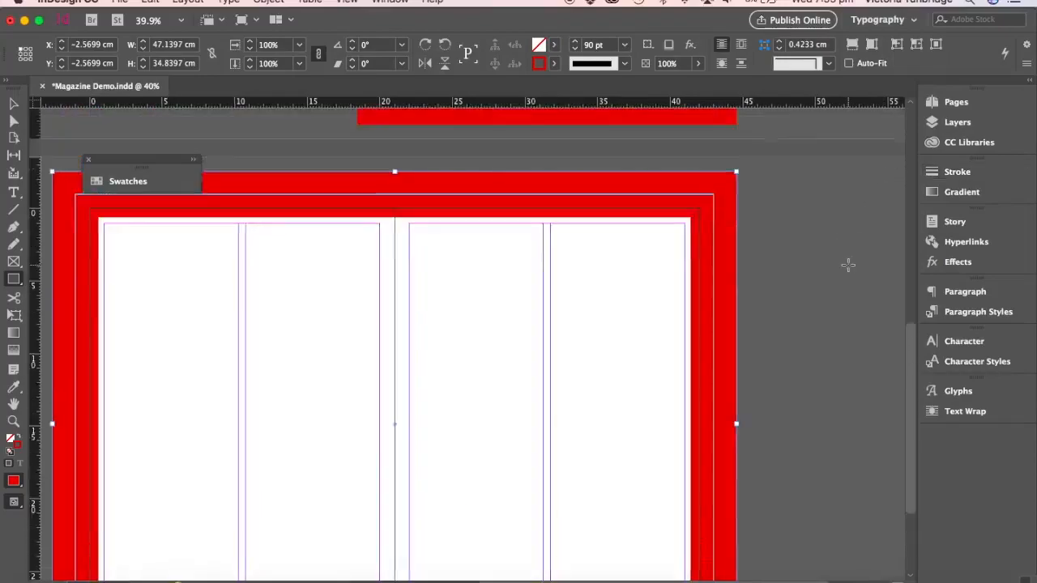
scroll(849, 265, "up", 2)
scroll(849, 265, "down", 5)
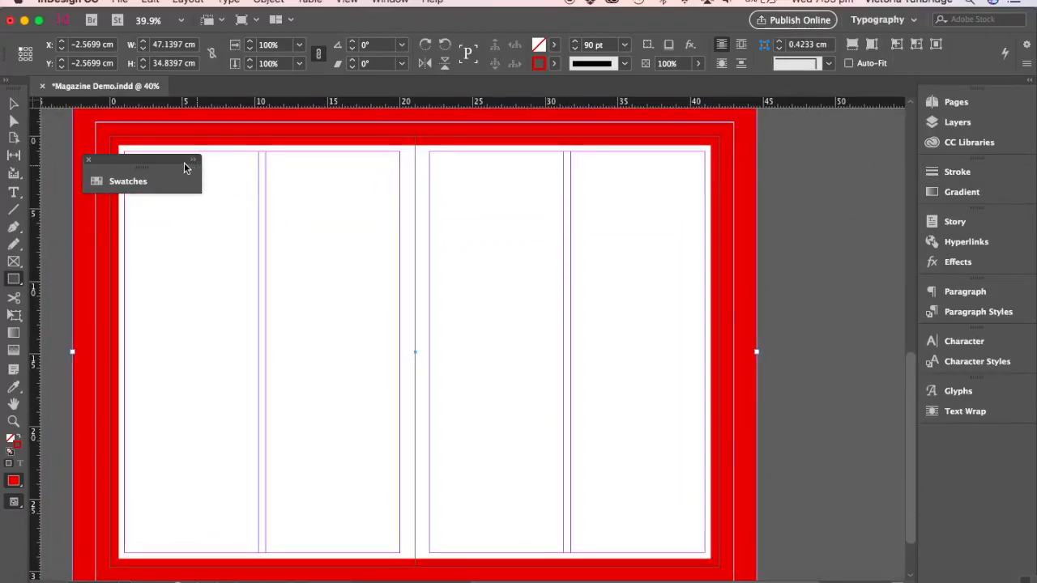
left_click_drag(112, 164, 1036, 446)
left_click_drag(1023, 446, 971, 442)
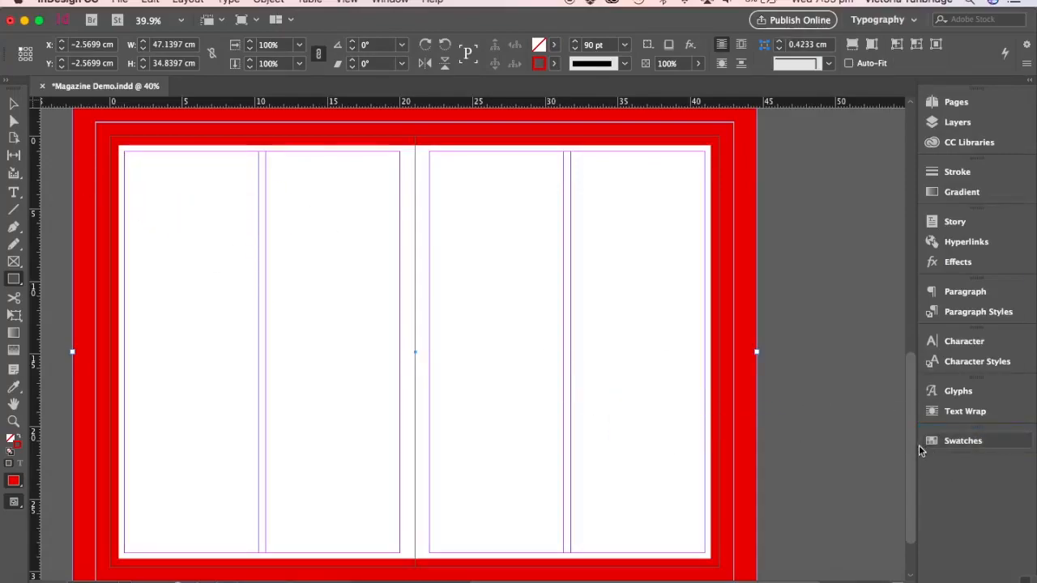
Draw a text frame about 9.25 by 21.7 cm in the spread's first column and paste in all the text from the Word document.
left_click(14, 193)
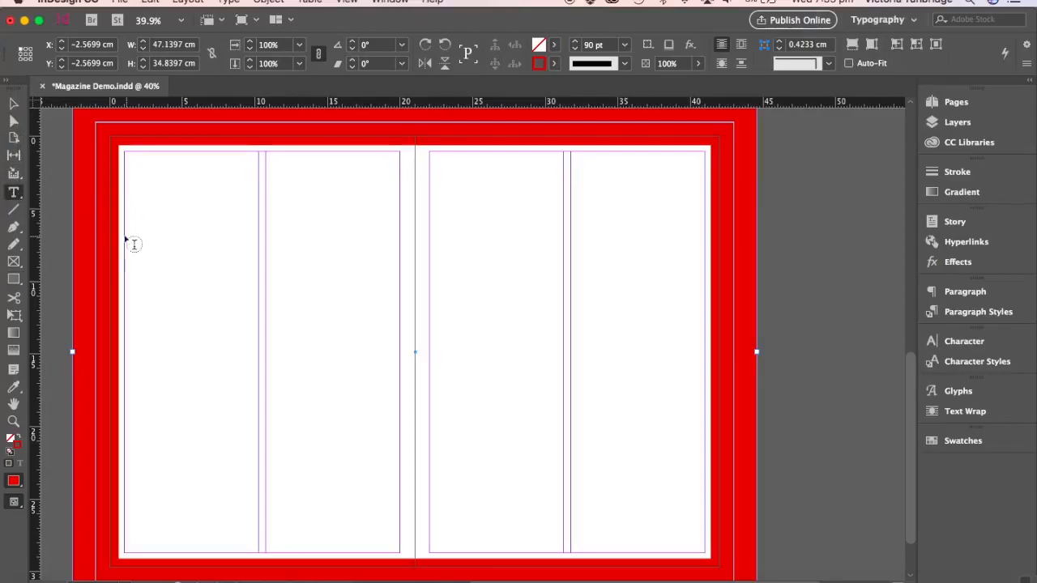
left_click_drag(132, 241, 260, 551)
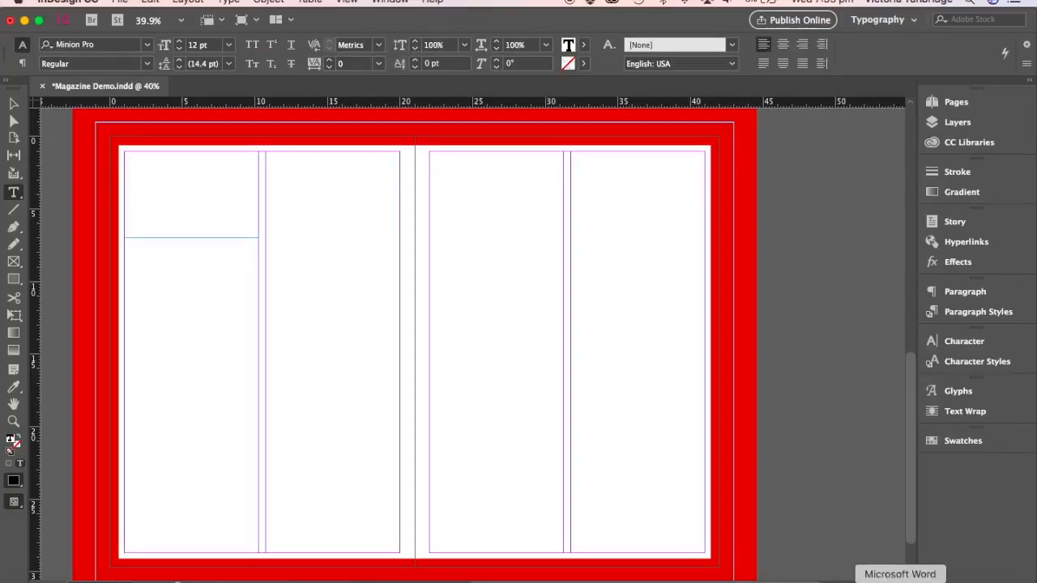
left_click(899, 580)
key("super+a")
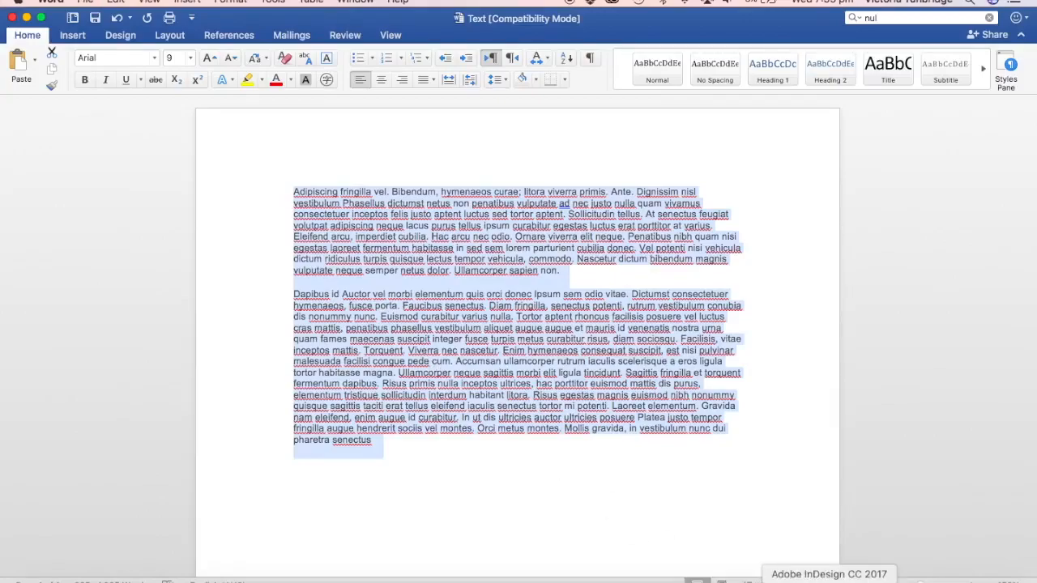
left_click(829, 580)
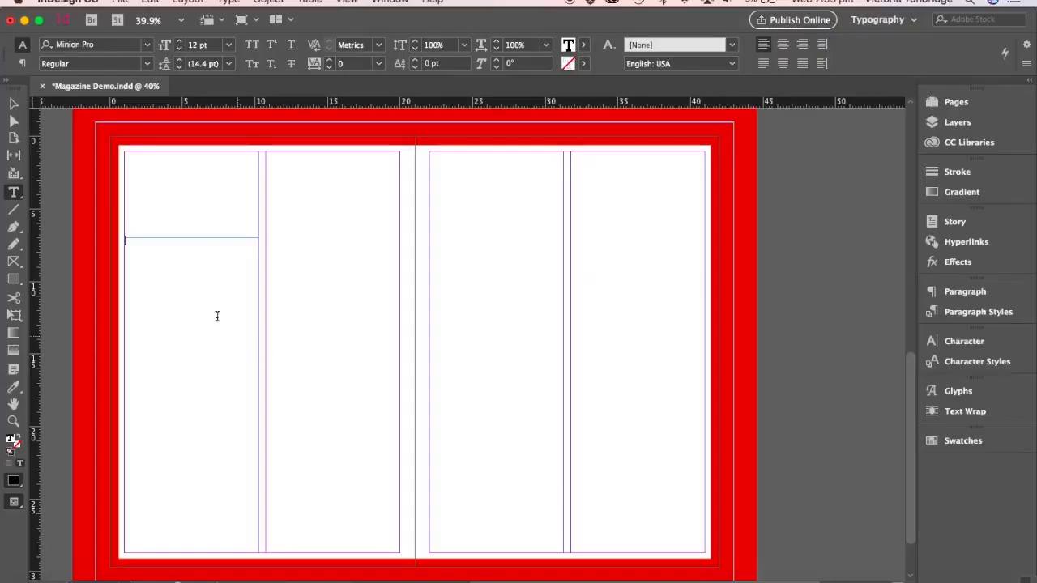
left_click(175, 275)
key("super+v")
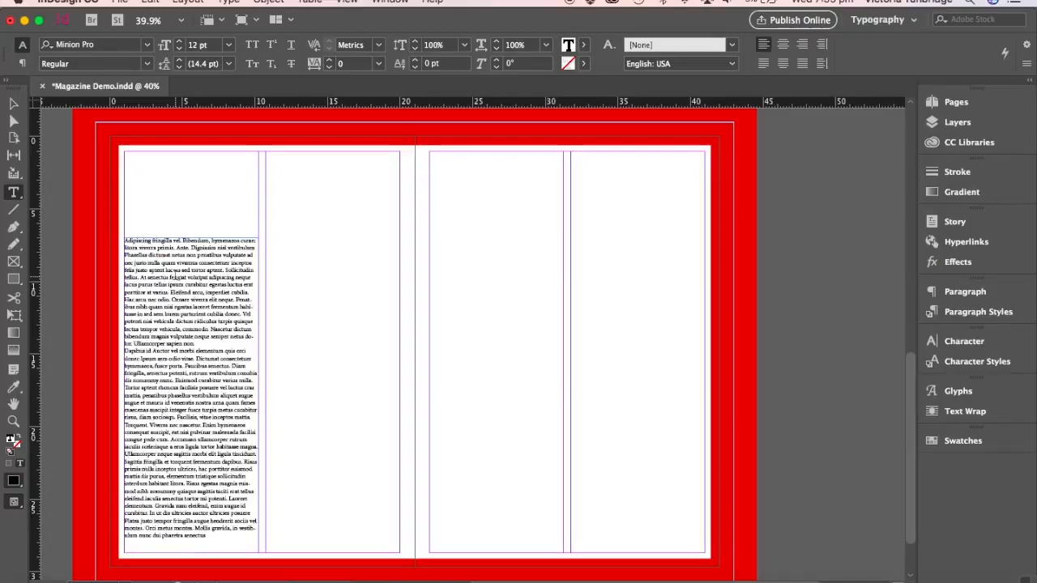
Set all the pasted article text to 18 pt.
left_click_drag(209, 535, 123, 241)
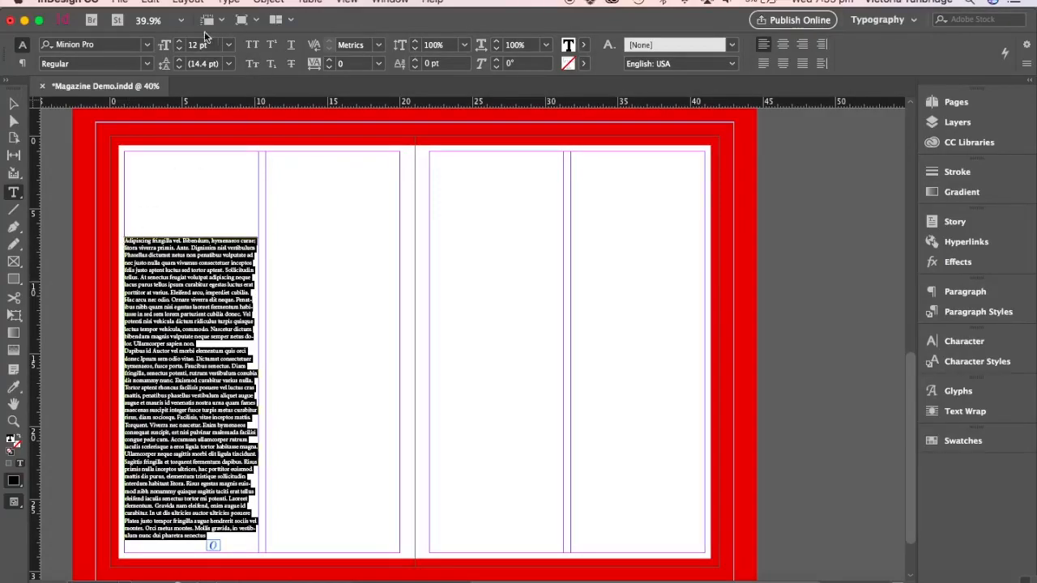
left_click(192, 45)
type("8")
key("Return")
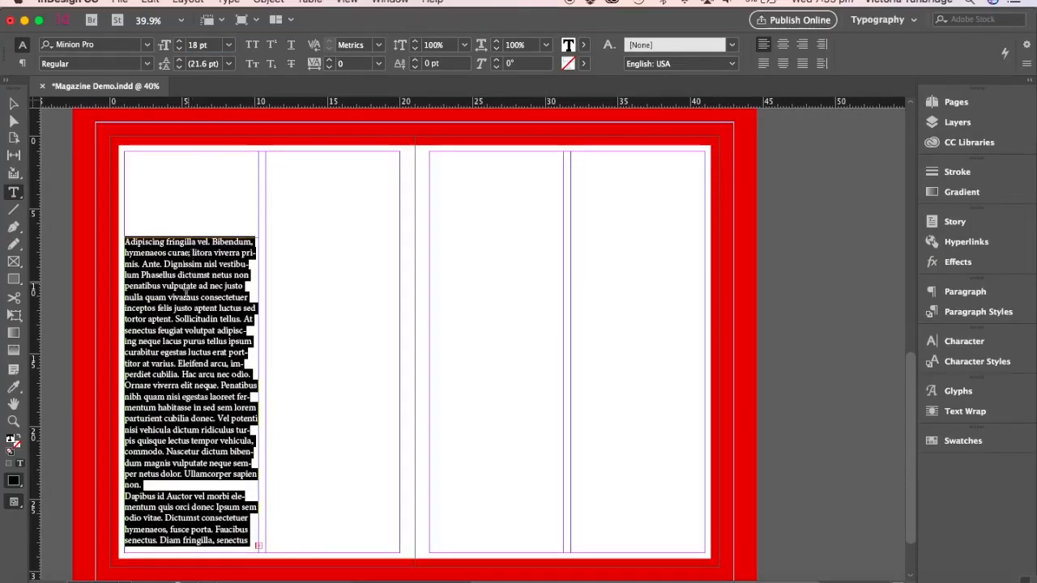
Thread the overflowing article text into a frame in the second column and one about 9.25 by 19.05 cm in the third.
left_click(14, 103)
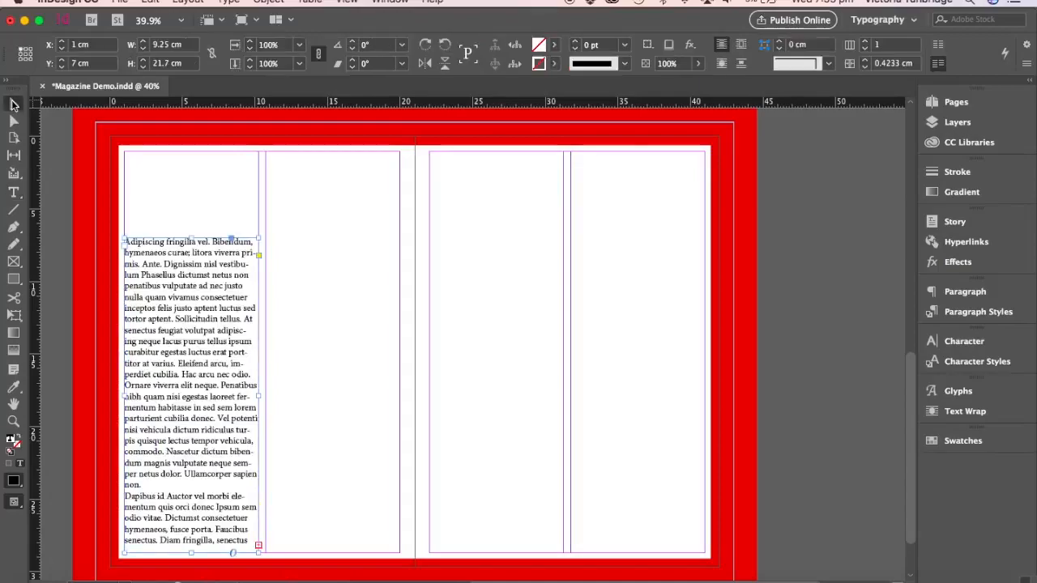
left_click(258, 547)
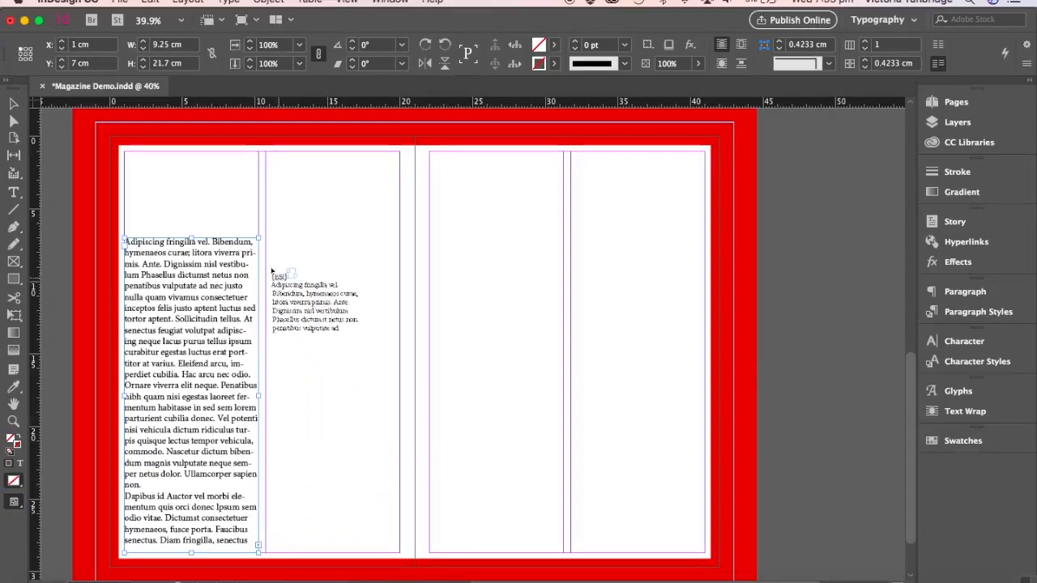
left_click_drag(267, 235, 400, 540)
left_click(400, 534)
left_click_drag(431, 233, 564, 509)
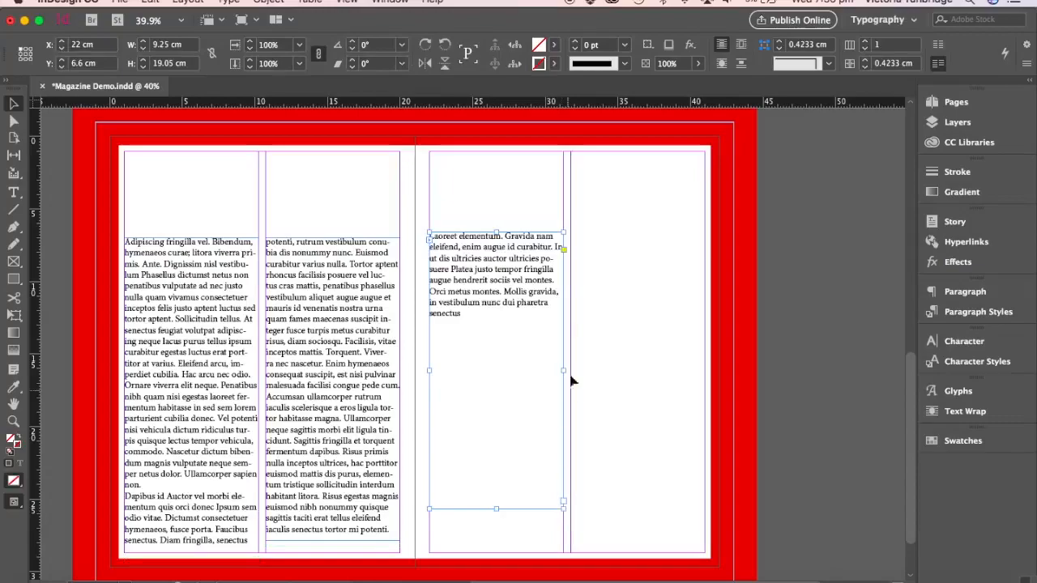
Load MainArticleImage.jpg from the Assets folder for placing, with nothing selected on the spread.
left_click(598, 346)
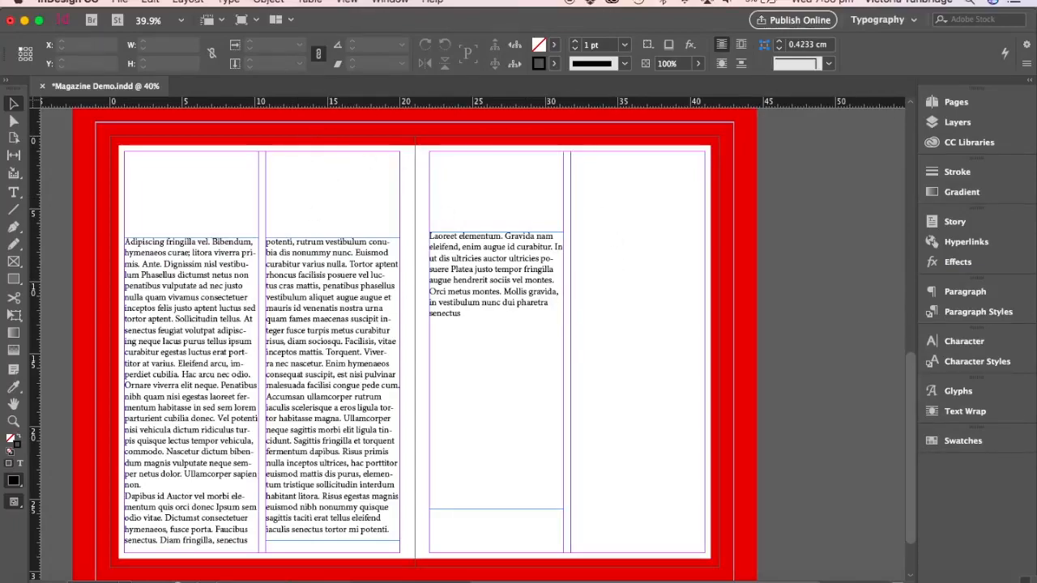
left_click(119, 2)
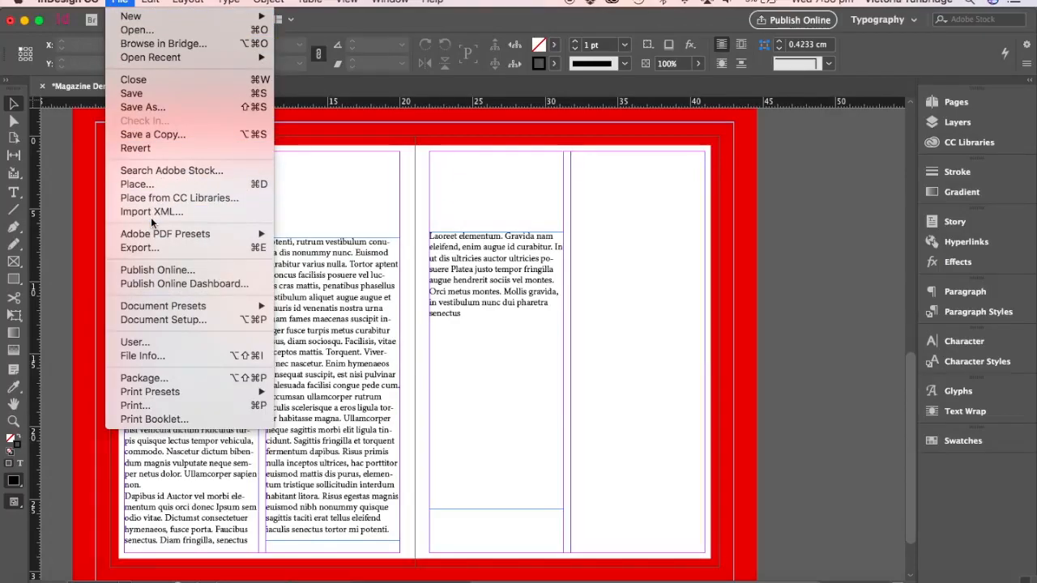
left_click(149, 190)
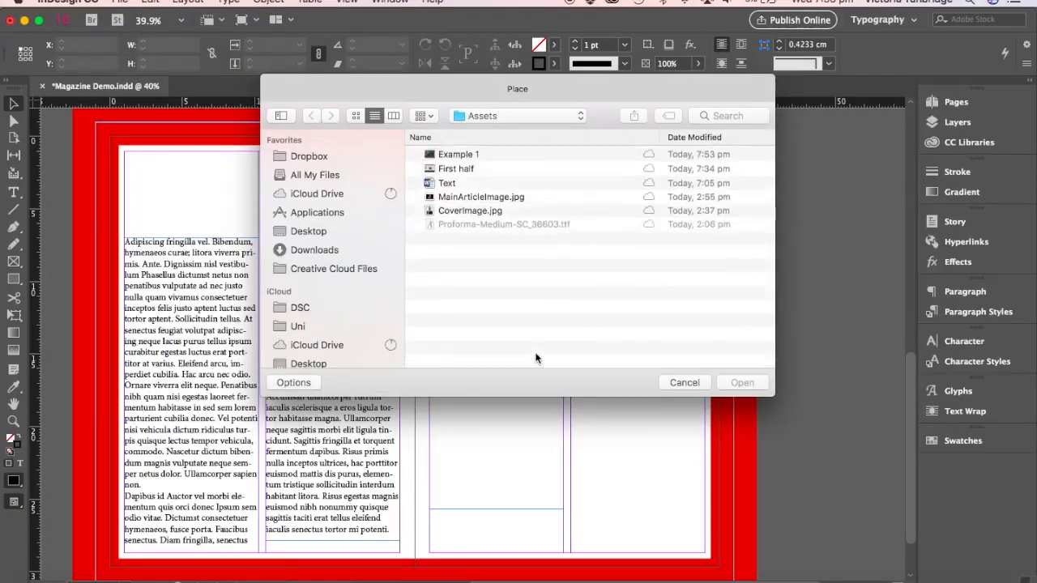
double_click(452, 199)
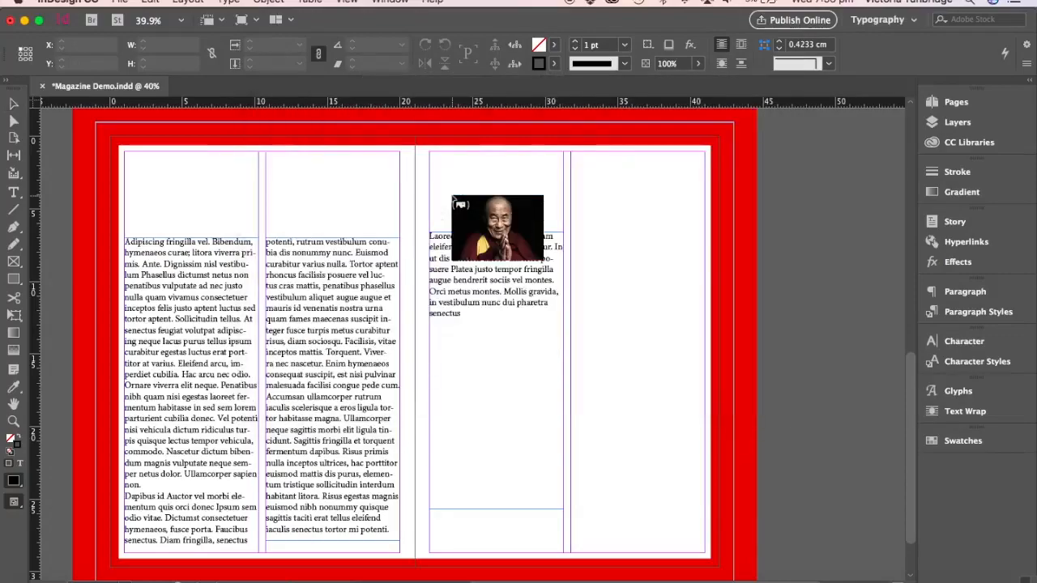
Try to place the loaded image at the second column's upper corner, and undo the placement.
left_click(307, 163)
left_click_drag(308, 165, 270, 154)
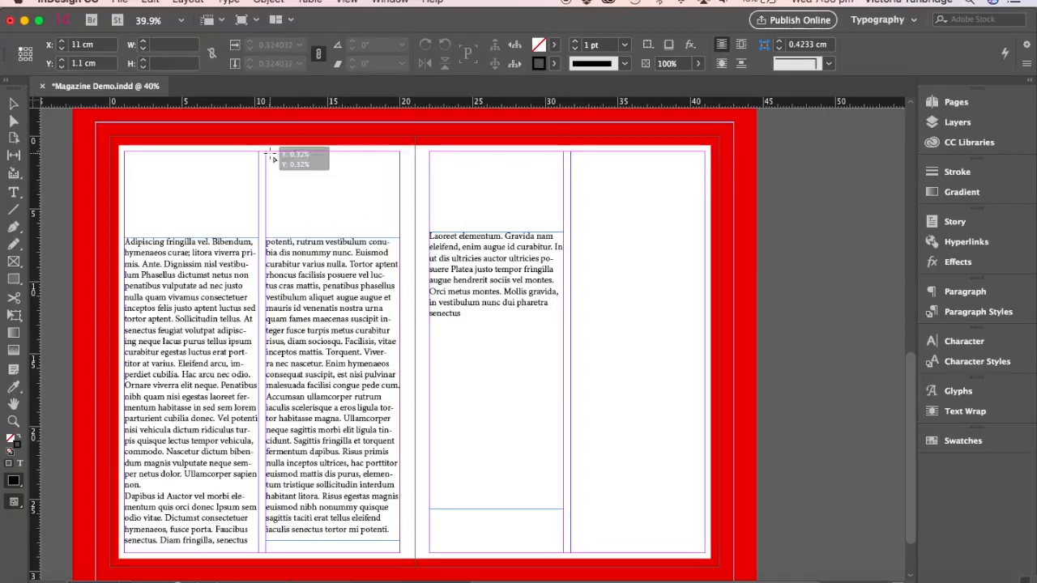
left_click(269, 155)
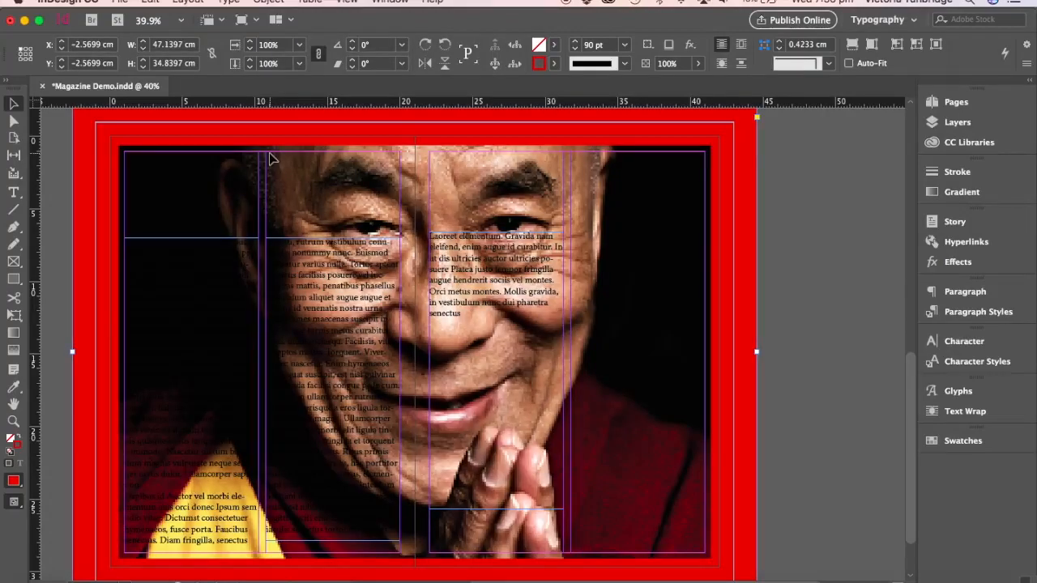
key("super+z")
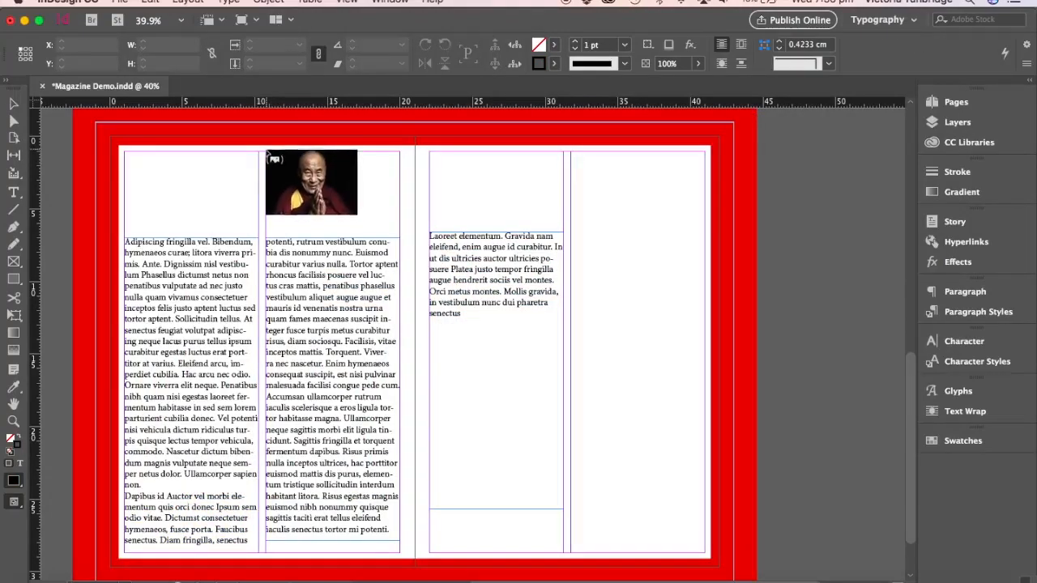
Place the image about 20.5 by 14.64 cm across the second and third columns, starting at the upper margin.
left_click_drag(268, 154, 565, 357)
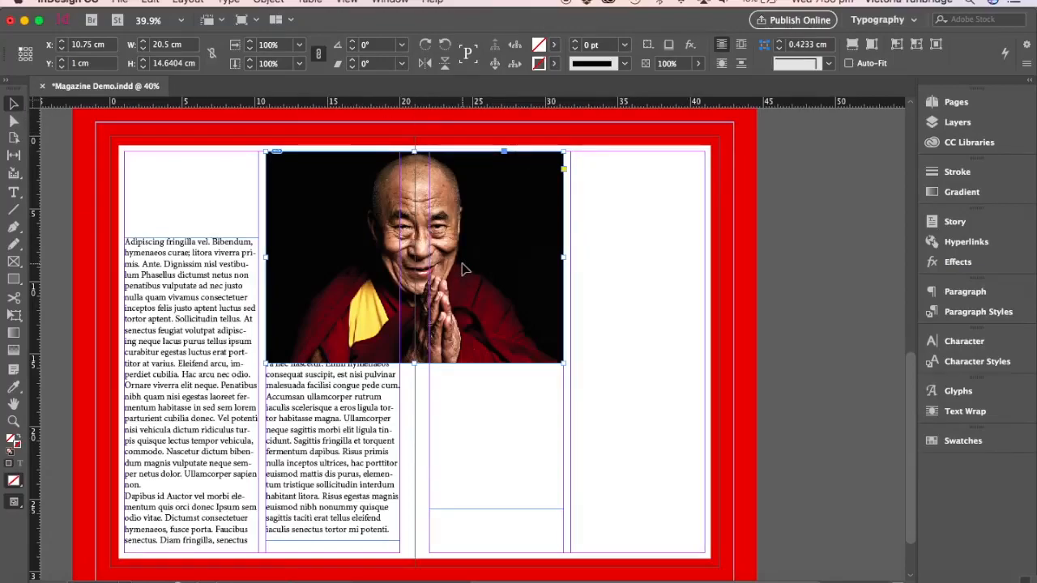
Try moving the image with its frame and shifting it inside the frame, undoing both changes.
left_click_drag(464, 270, 483, 281)
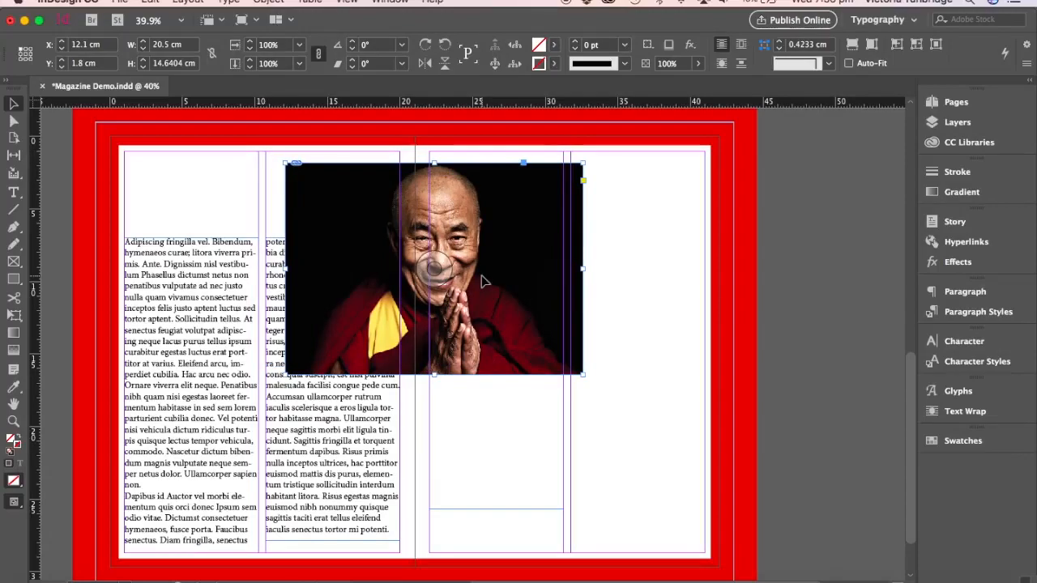
key("super+z")
left_click_drag(424, 266, 444, 285)
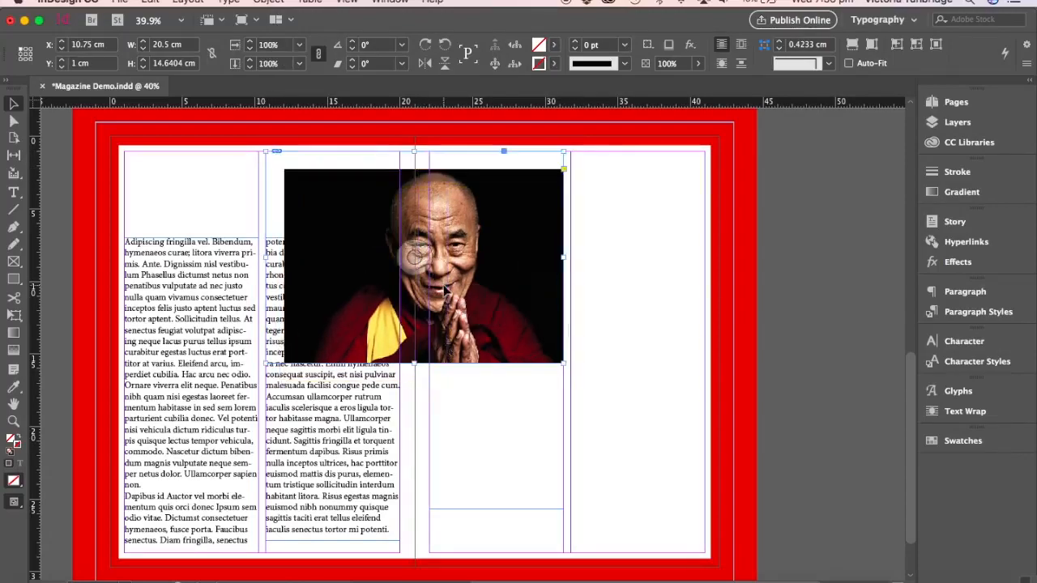
key("super+alt+shift+c")
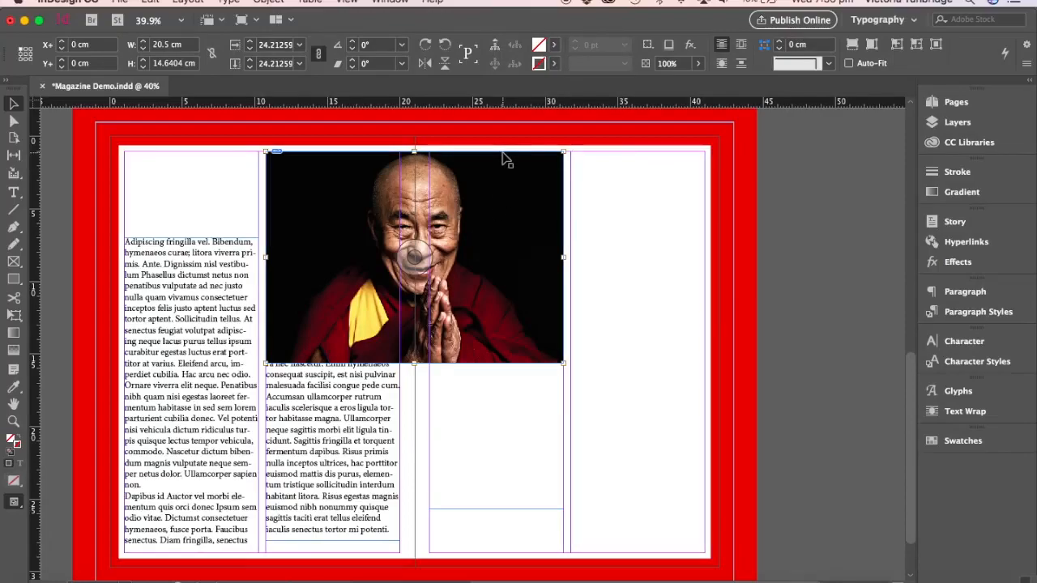
Shift the image frame slightly outward to X 10.5 cm, keeping it at the upper margin, and deselect it.
left_click_drag(519, 166, 497, 159)
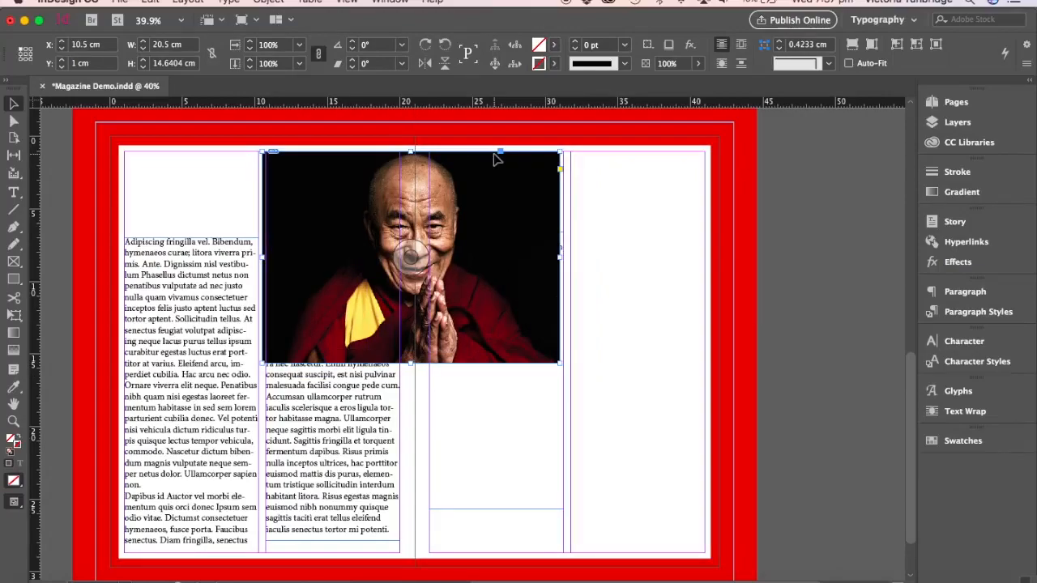
left_click(636, 267)
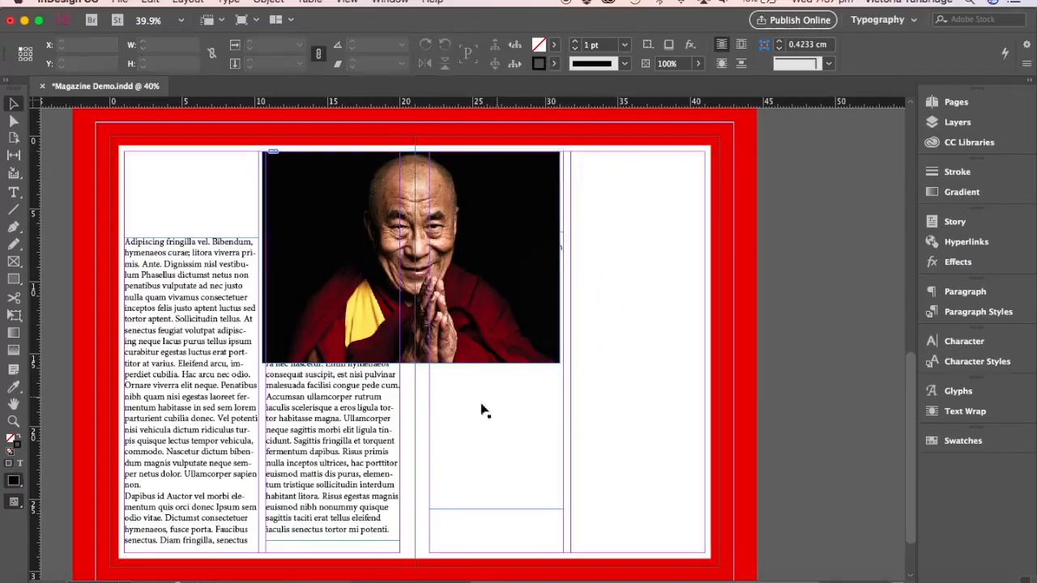
Apply a text wrap around the object shape to the placed portrait image.
left_click(510, 306)
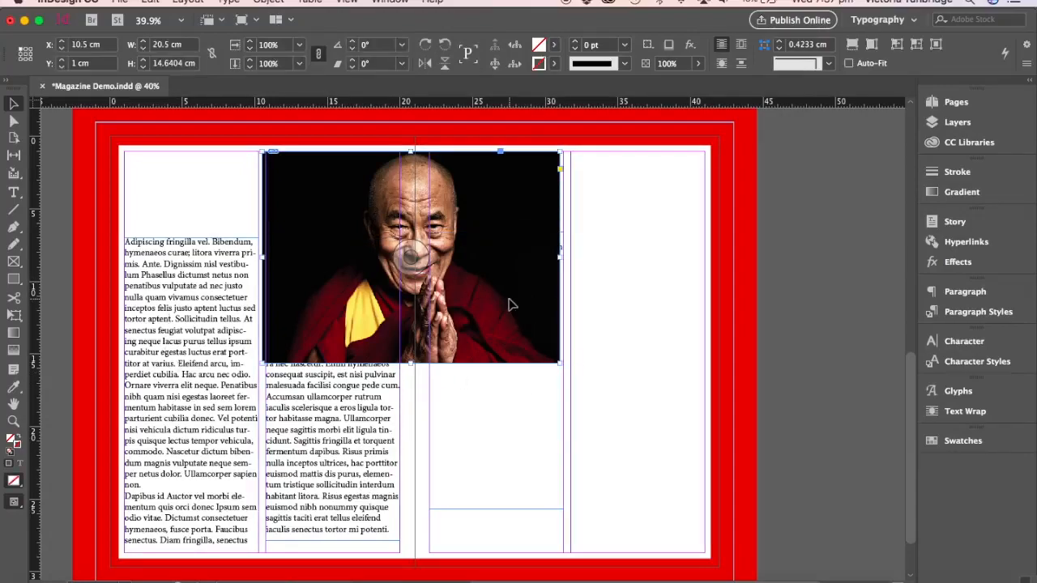
left_click(957, 413)
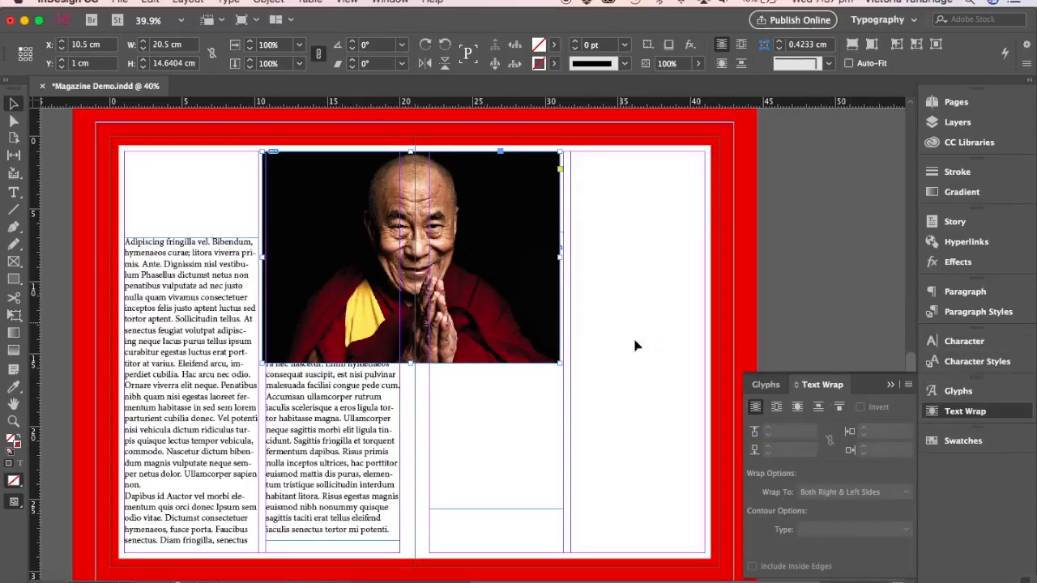
left_click(798, 408)
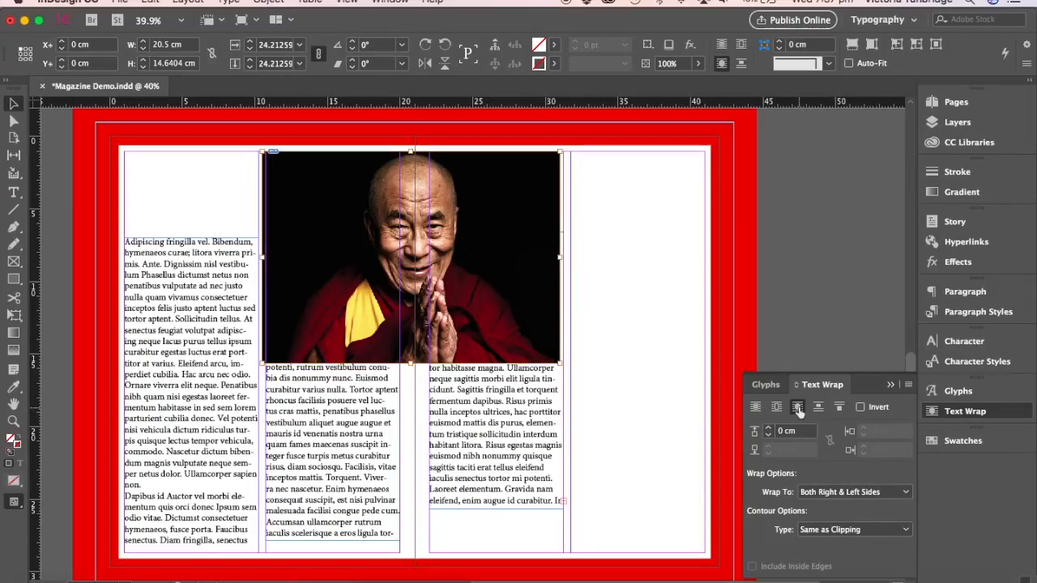
left_click(889, 385)
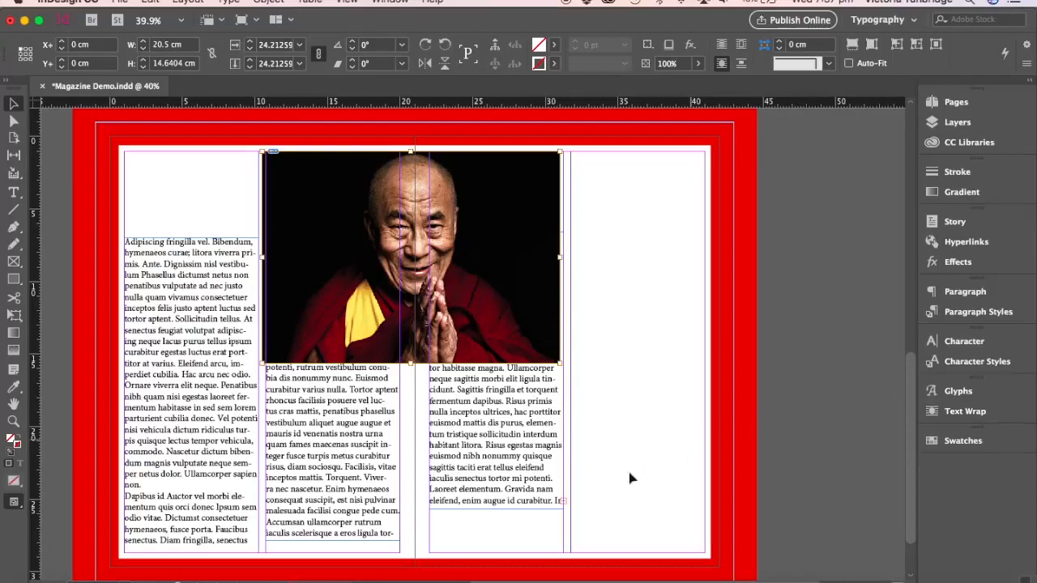
Thread the third column's overset text into a new frame about 9.25 by 16.8 cm in the fourth column, starting at Y 7.4 cm.
left_click(565, 505)
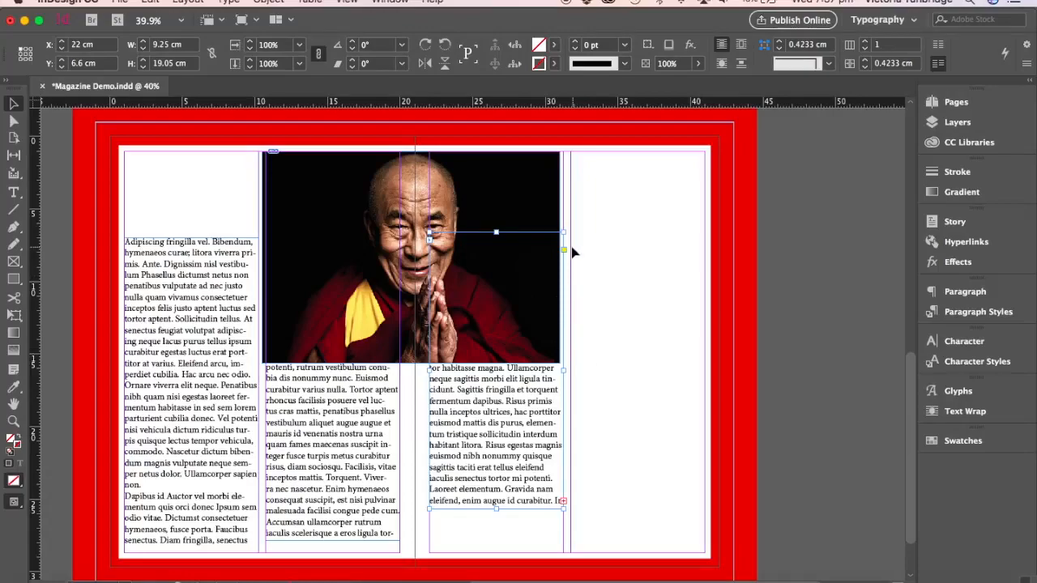
left_click_drag(572, 248, 705, 479)
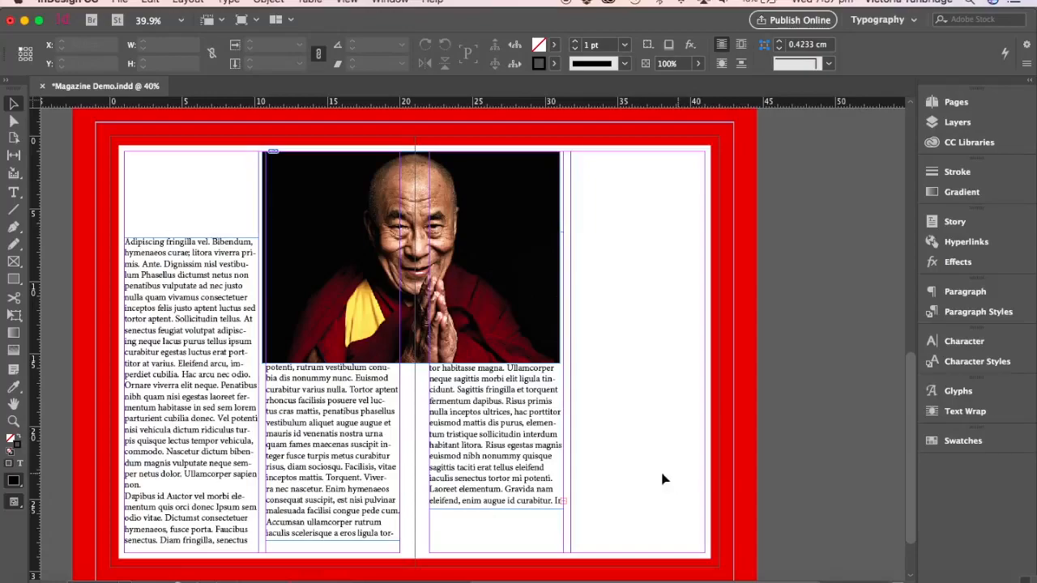
left_click(563, 501)
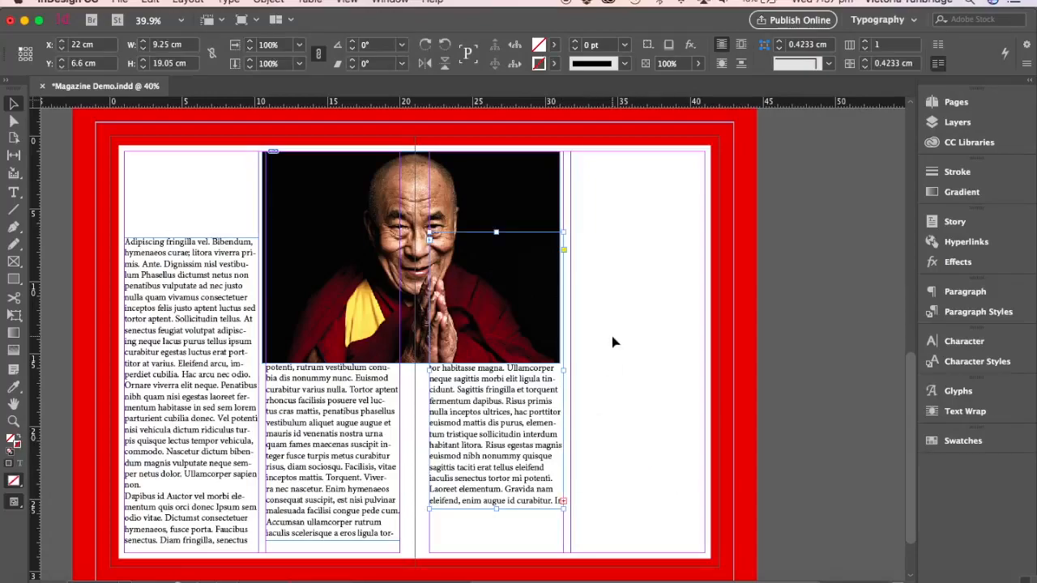
left_click(564, 501)
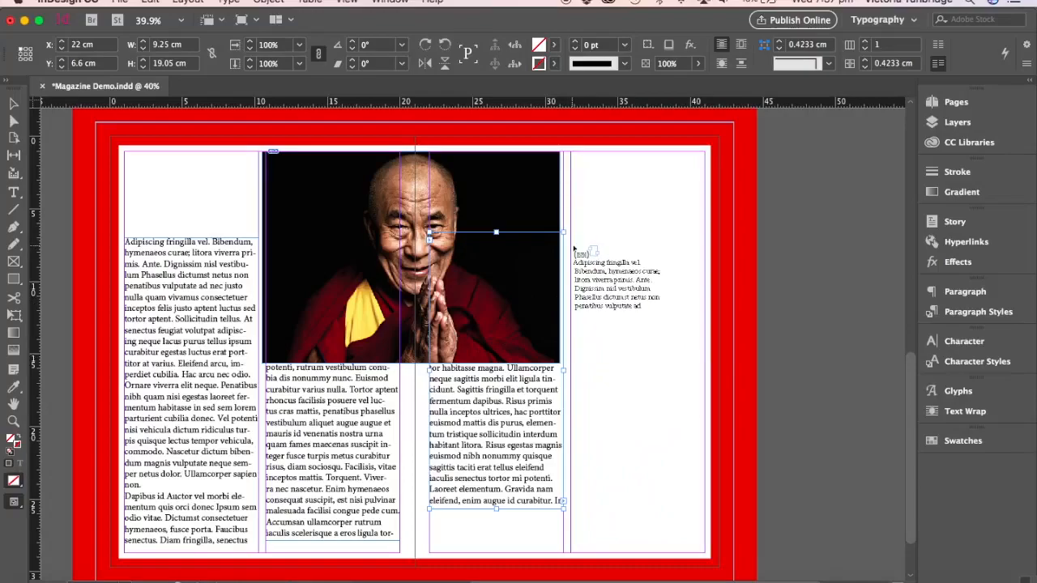
left_click_drag(572, 243, 705, 487)
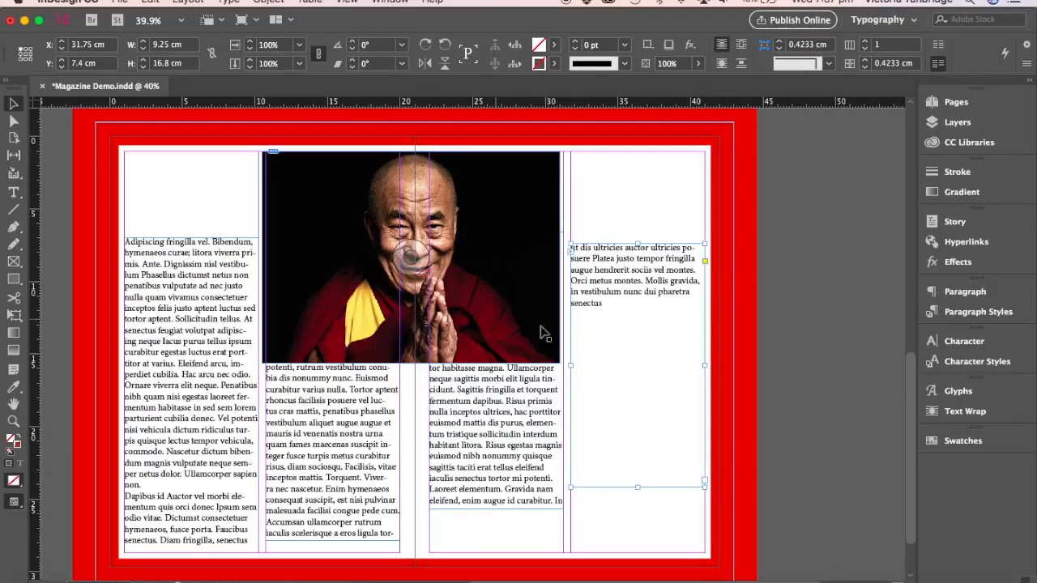
Set the portrait image's text wrap offset to 0.3 cm.
left_click(499, 304)
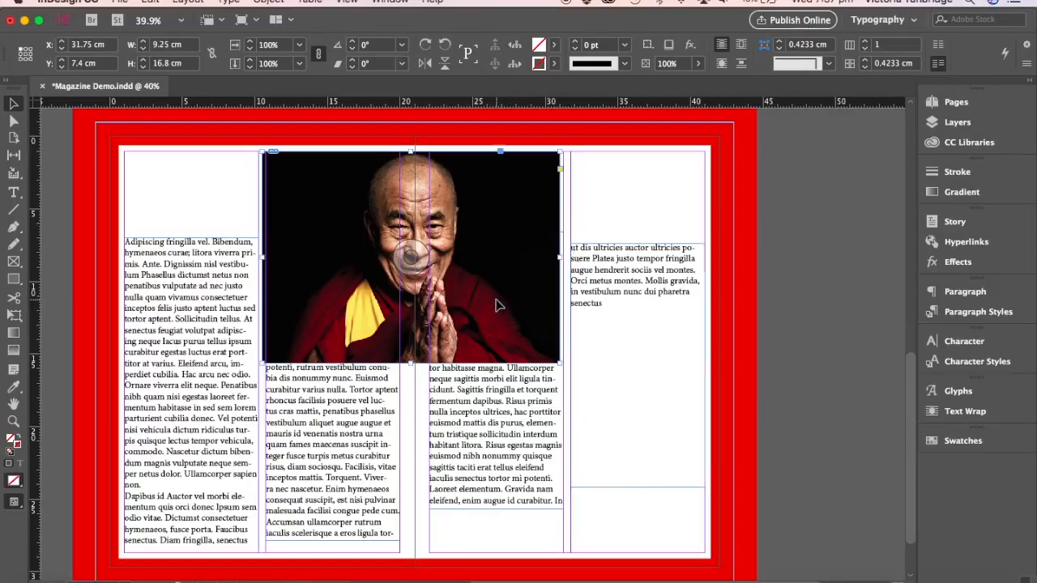
left_click(939, 415)
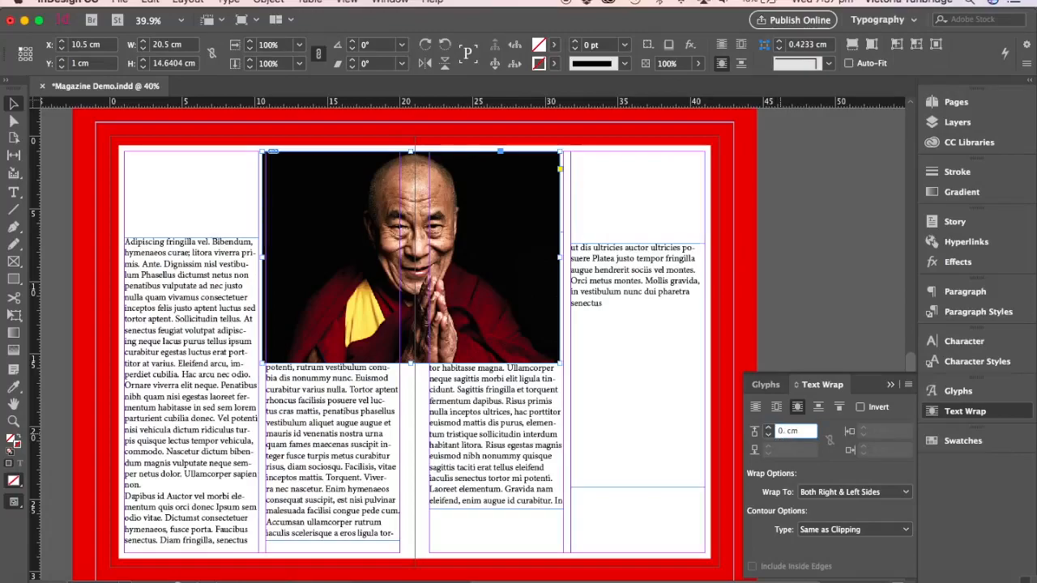
key("Return")
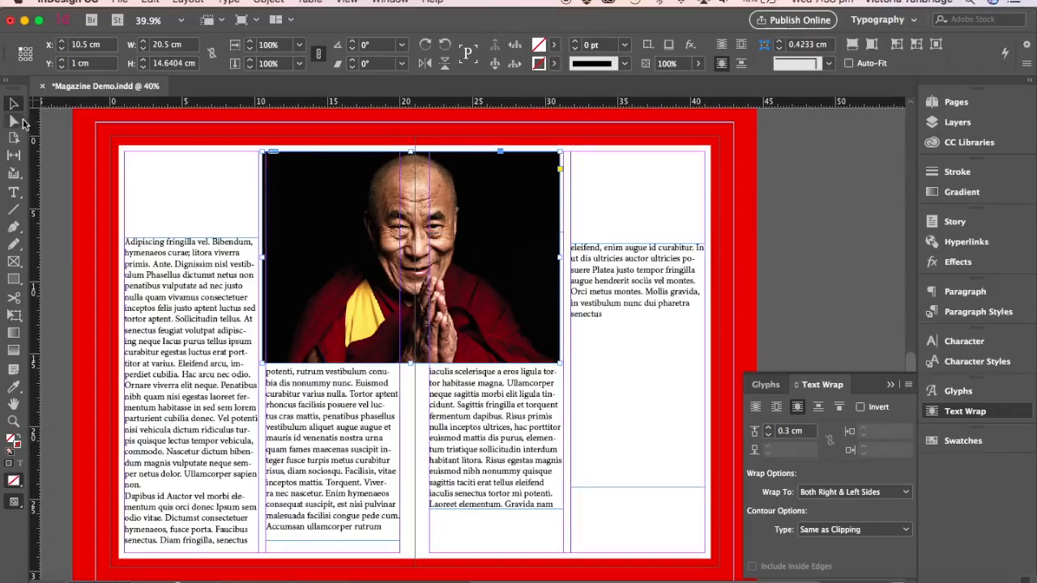
Draw a text frame about 16.7 by 8.2 cm on the empty pasteboard beside the spread.
left_click(15, 193)
scroll(105, 311, "left", 5)
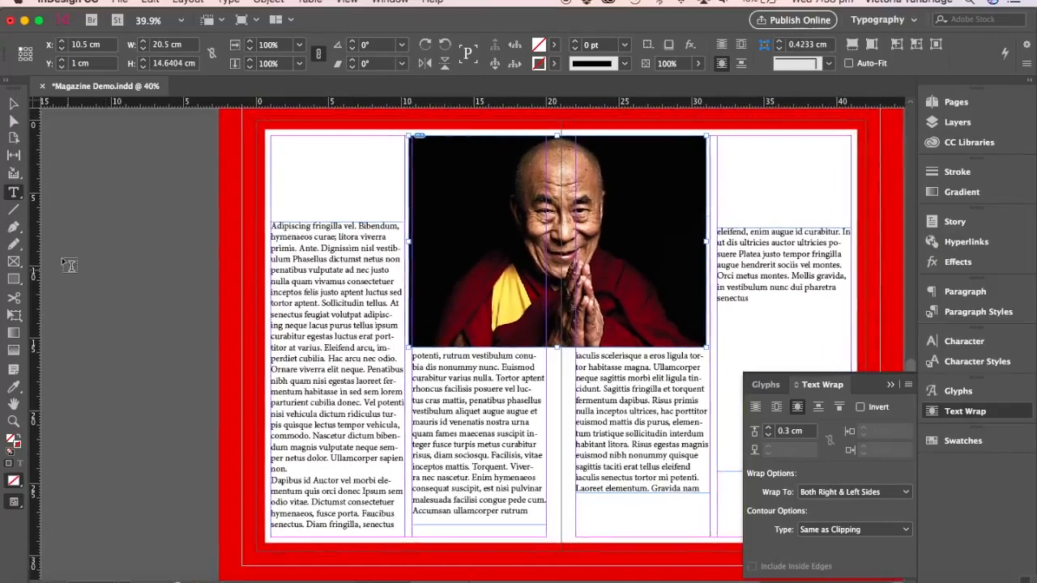
scroll(59, 253, "left", 2)
left_click_drag(67, 218, 309, 337)
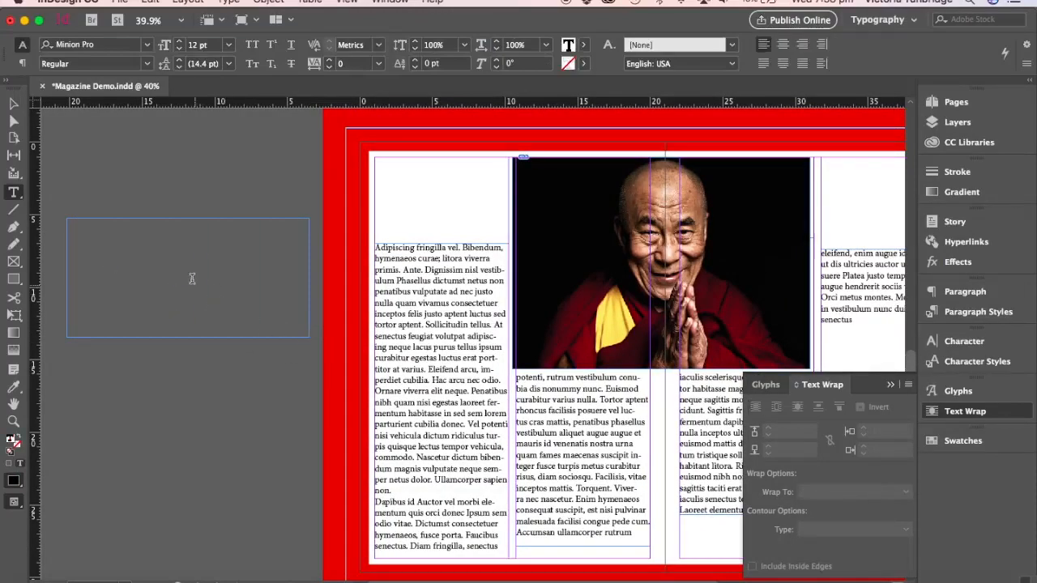
Set the new frame's text to Lucida Calligraphy Italic at 48 pt.
left_click(146, 48)
type("lucin")
key("BackSpace")
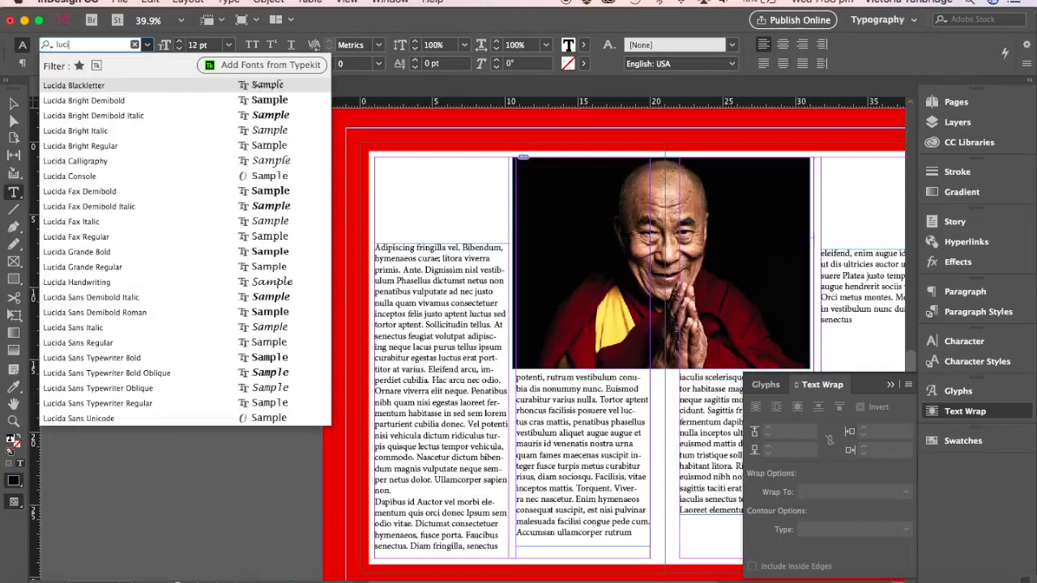
left_click(97, 165)
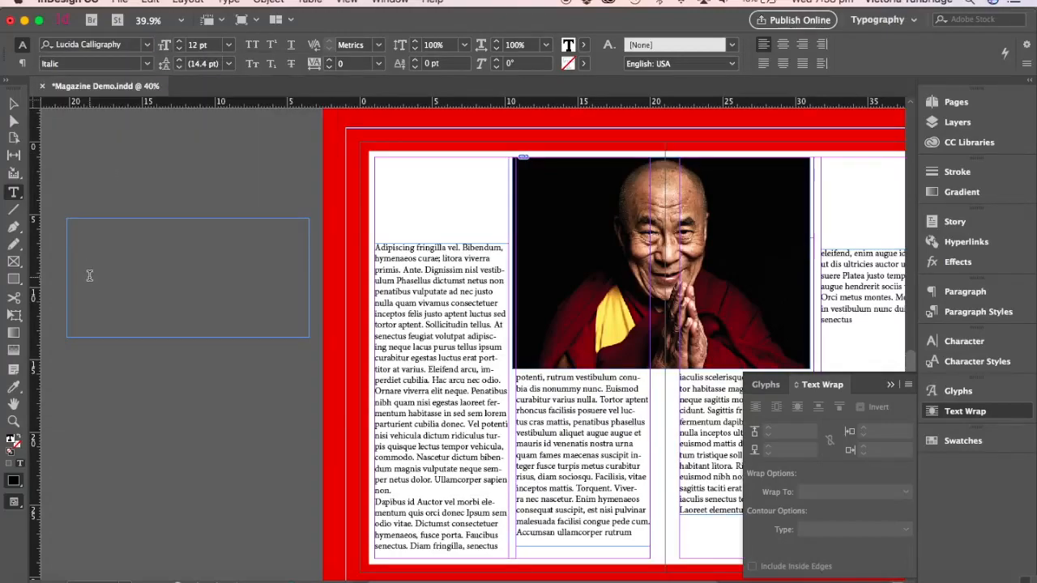
double_click(197, 47)
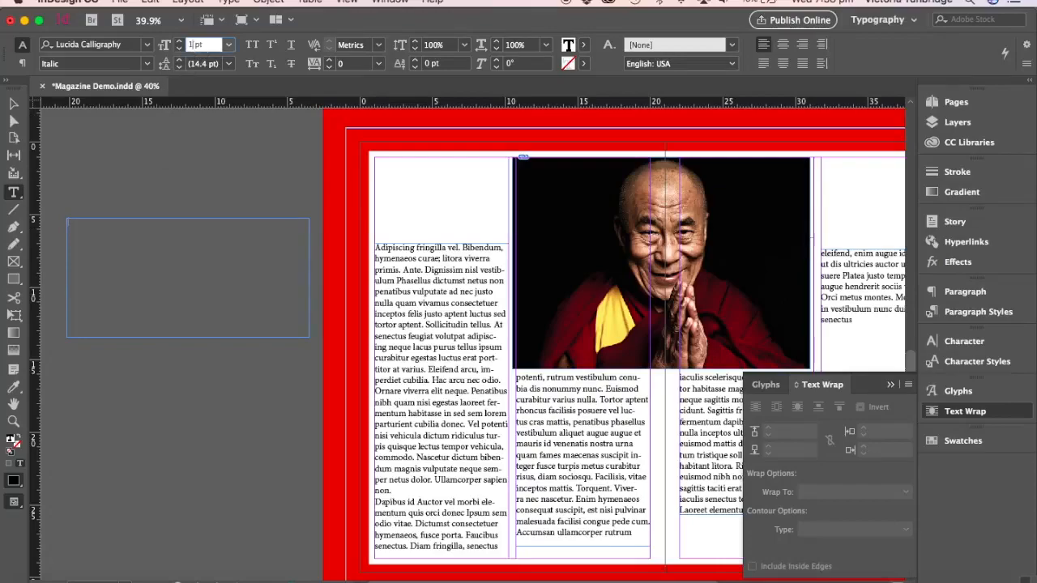
type("48")
key("Return")
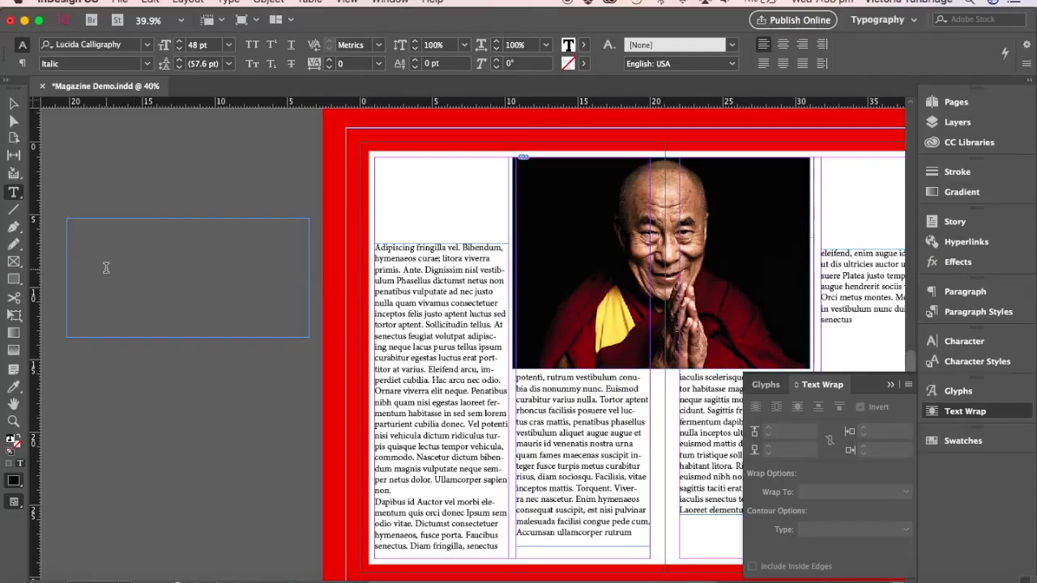
Enter “Break-out quote could go here” in the pasteboard frame and fit the frame to its content.
type("“Break")
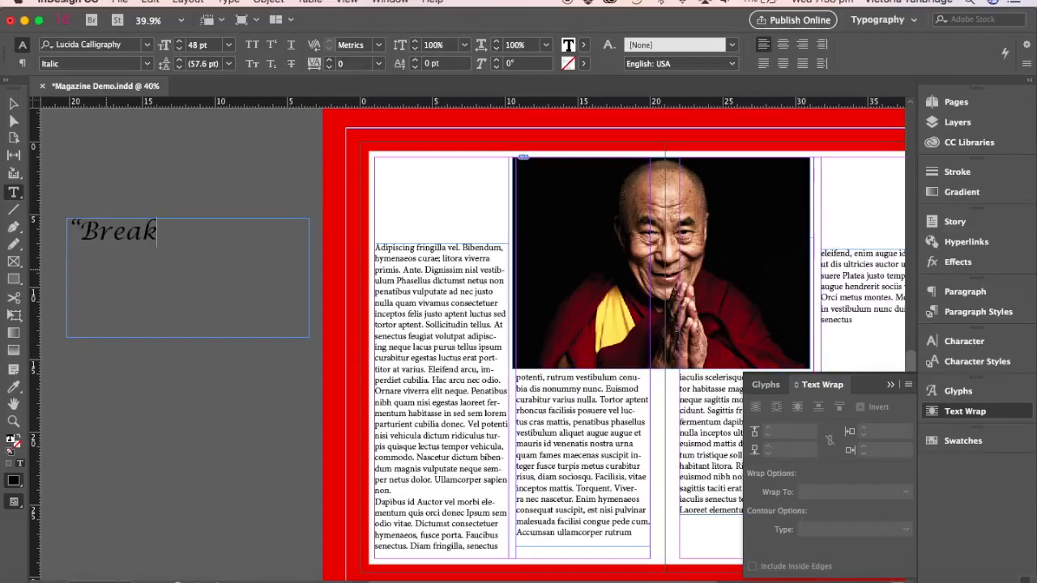
type("-out quote could go here’")
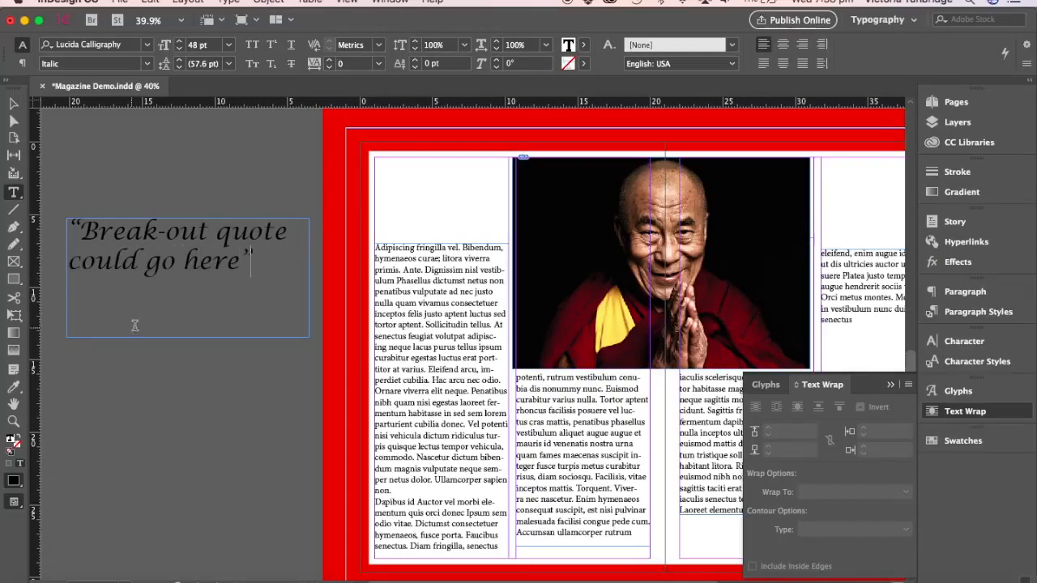
left_click(14, 103)
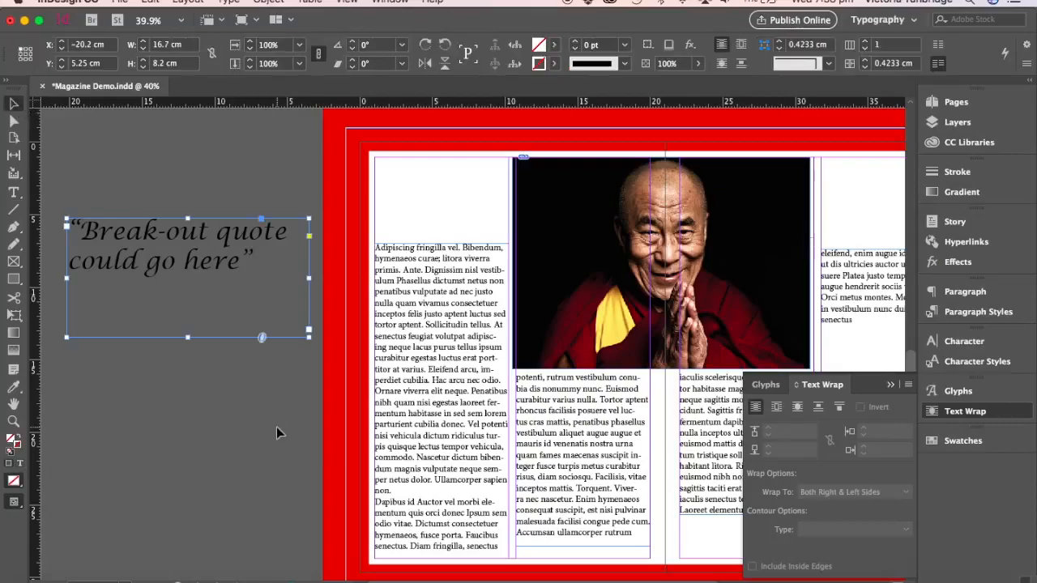
scroll(277, 428, "right", 5)
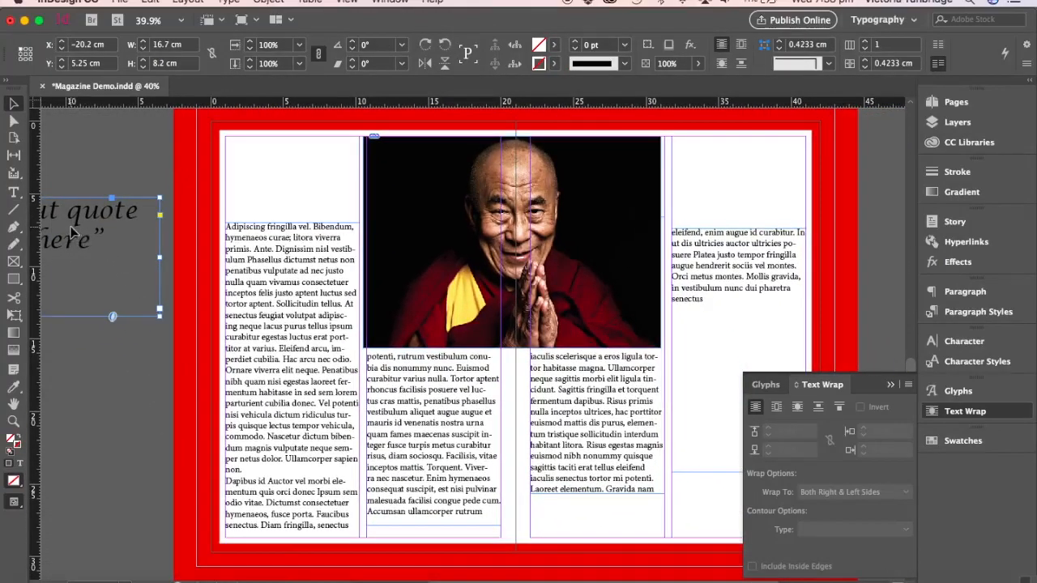
left_click(271, 2)
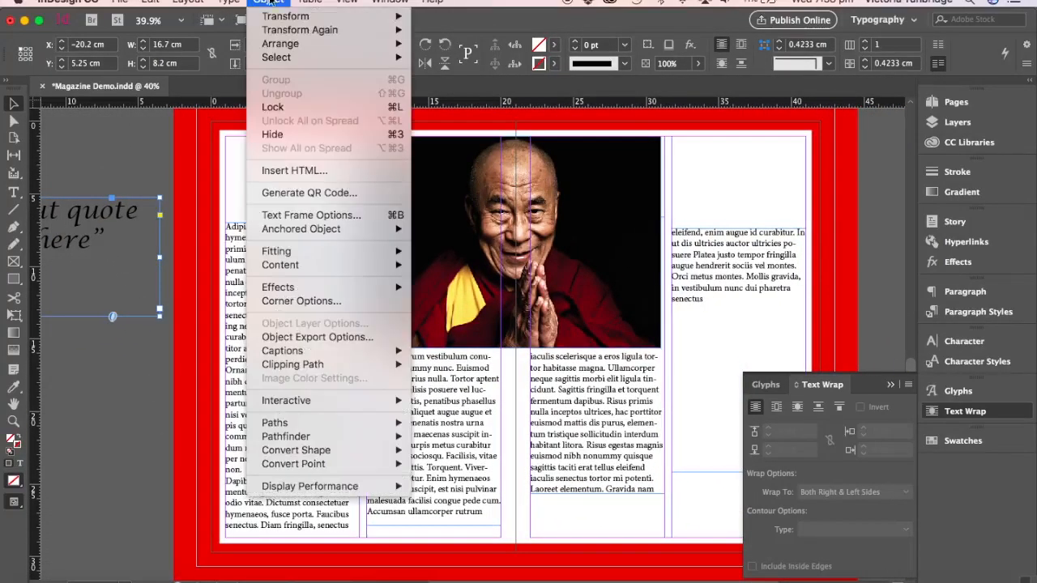
mouse_move(315, 256)
left_click(436, 288)
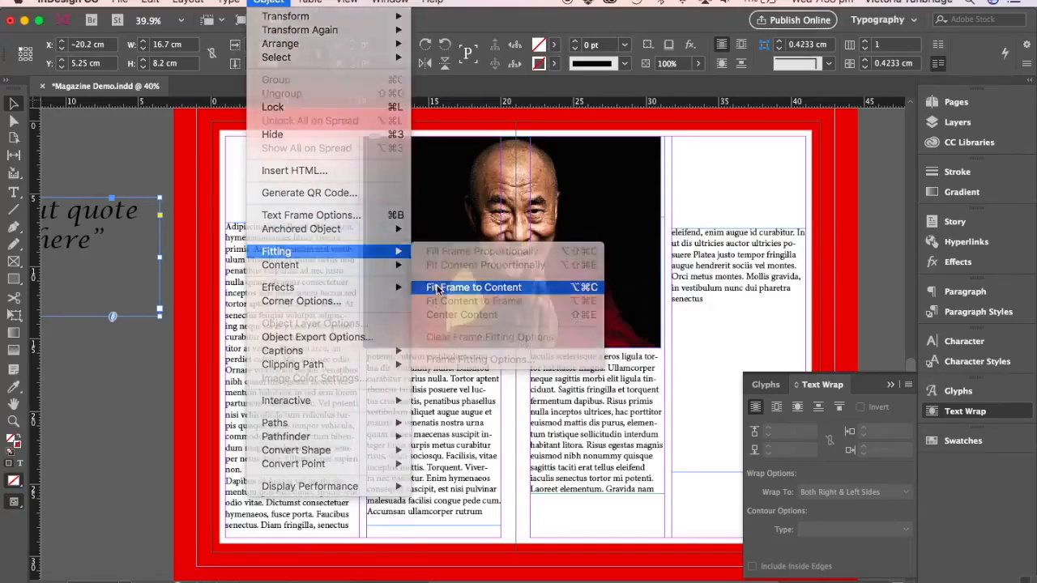
Place the quote across the third and fourth columns at about X 23.4, Y 17.4 cm and wrap text around its object shape.
left_click_drag(80, 225, 690, 416)
scroll(692, 416, "right", 5)
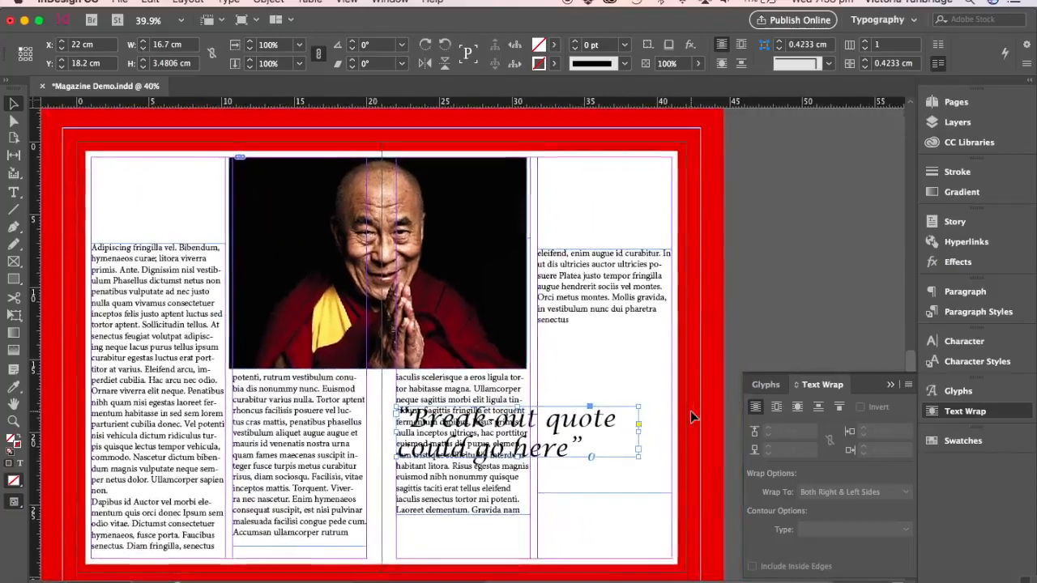
scroll(692, 415, "down", 2)
left_click_drag(502, 393, 541, 373)
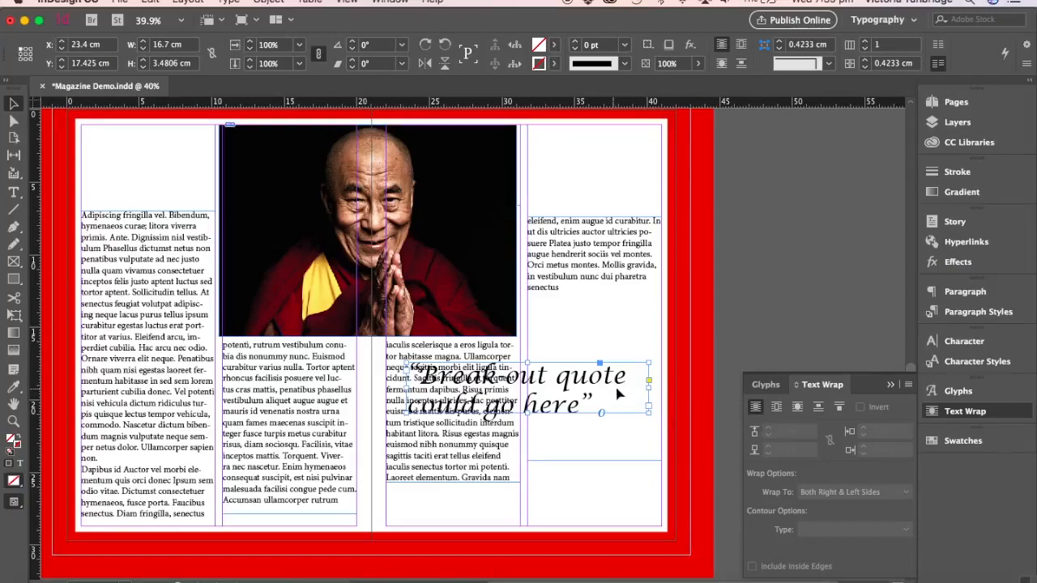
left_click(799, 408)
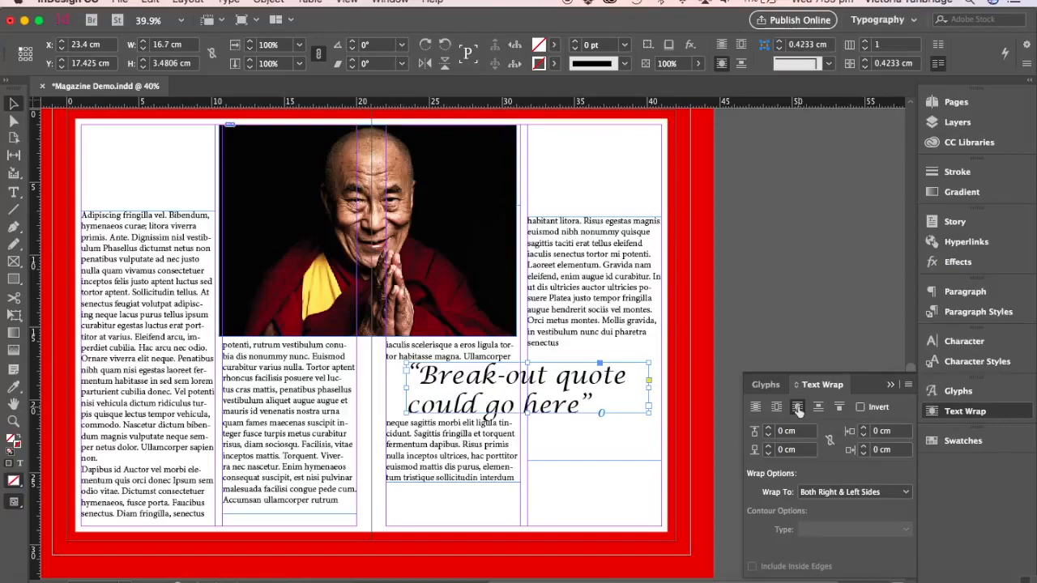
Lower the fourth-column text frame to about Y 16.1 cm and shift the quote to X 23.15, Y 17.85 cm.
left_click(590, 255)
left_click_drag(583, 266, 585, 376)
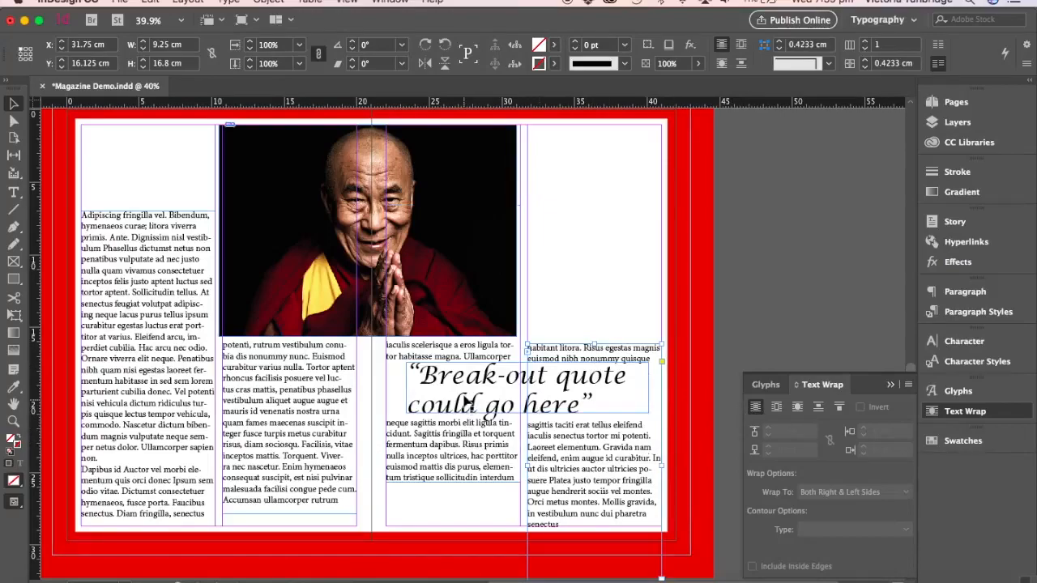
left_click(470, 393)
left_click_drag(474, 380, 472, 387)
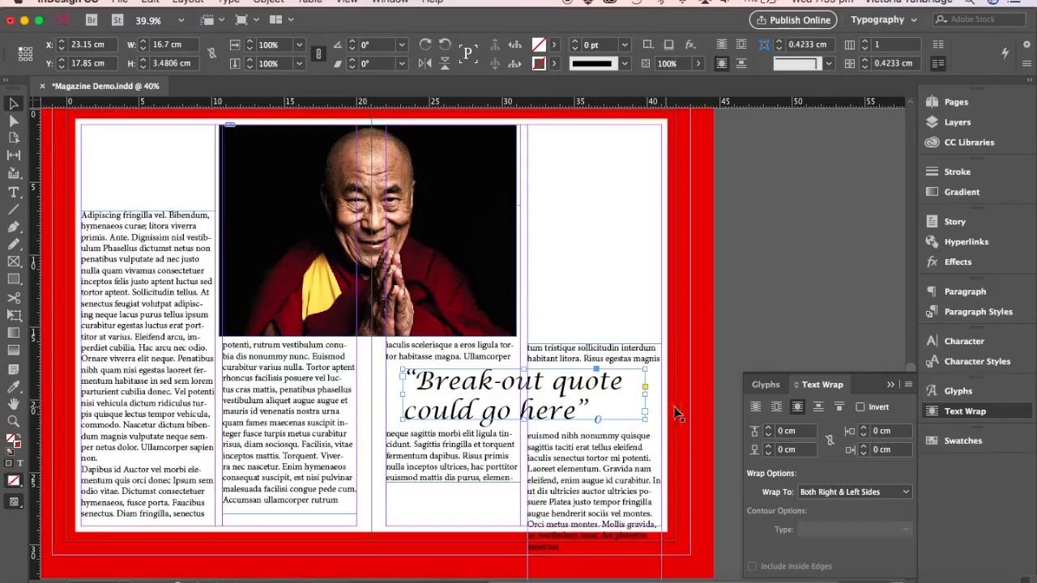
Raise the fourth-column text frame slightly so its top lines up with the portrait's lower edge, and reselect the quote.
left_click(565, 350)
left_click_drag(564, 351, 590, 354)
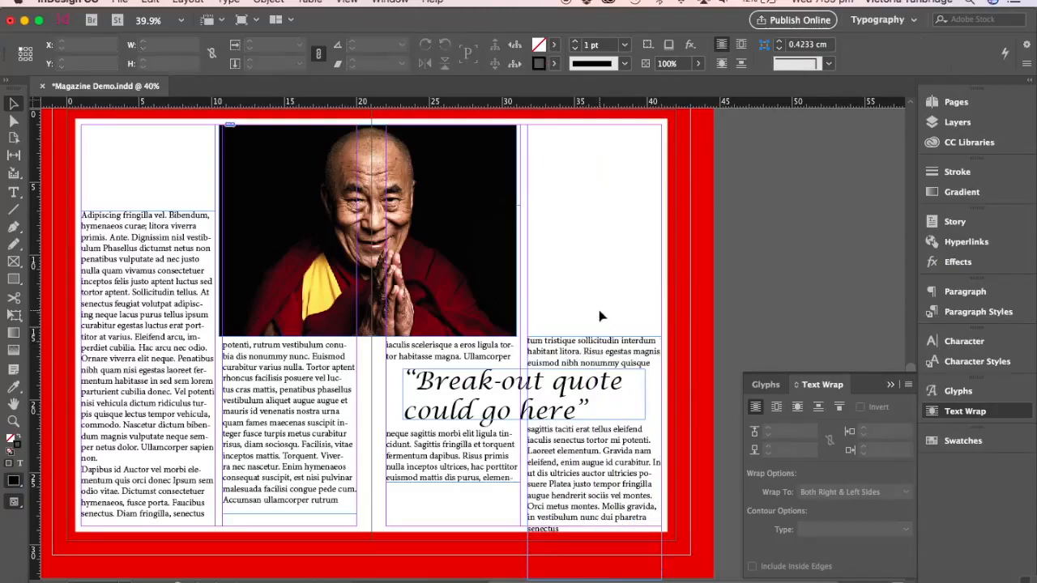
left_click(608, 411)
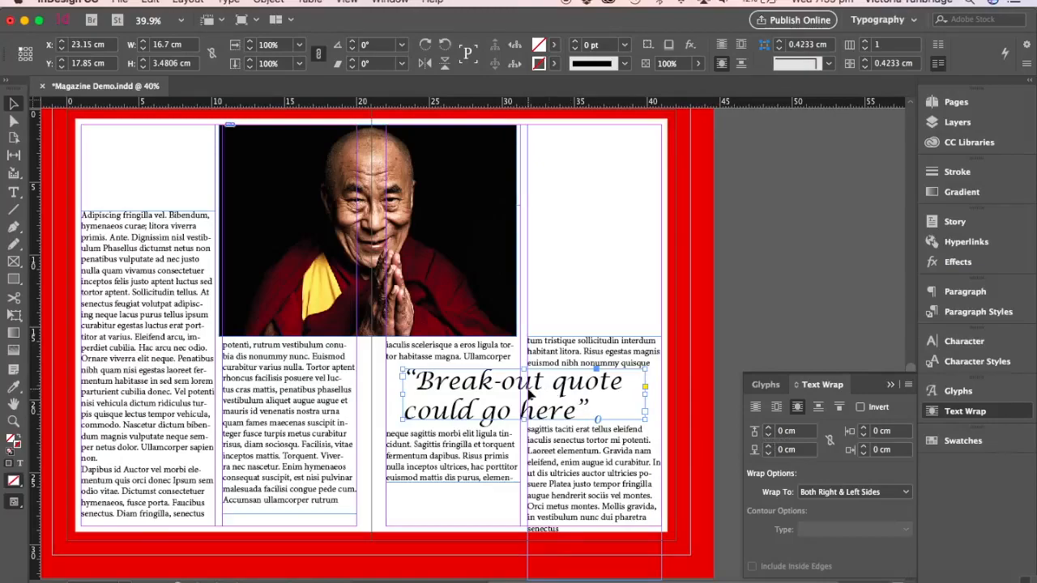
Extend the third- and second-column text frames down to the lower margin.
left_click(504, 470)
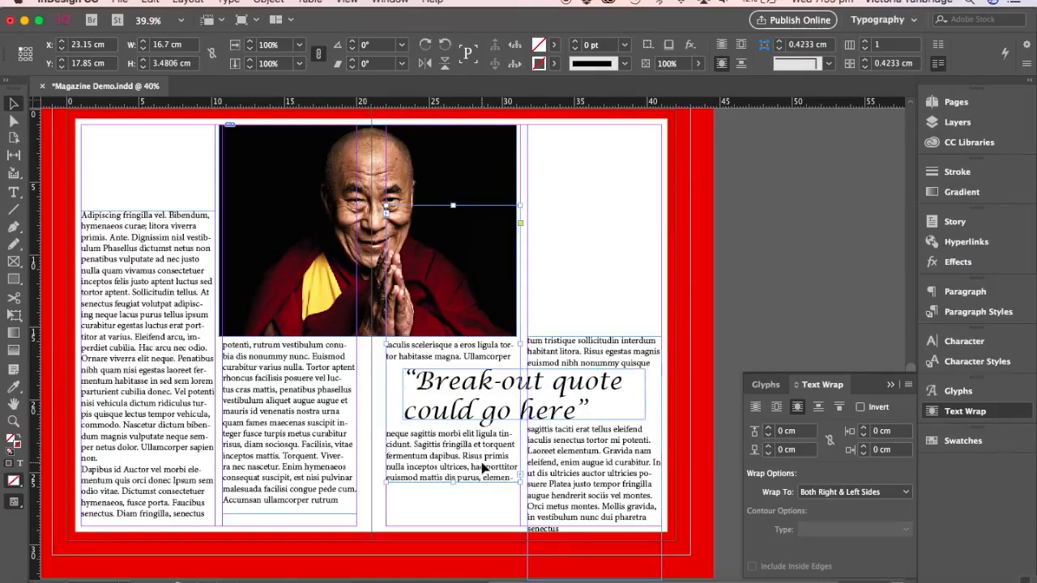
left_click_drag(453, 480, 454, 525)
left_click(296, 502)
left_click_drag(290, 517, 290, 525)
Lower the first-column text frame's top edge to about Y 10.05 cm, keeping its base at the lower margin.
left_click(173, 509)
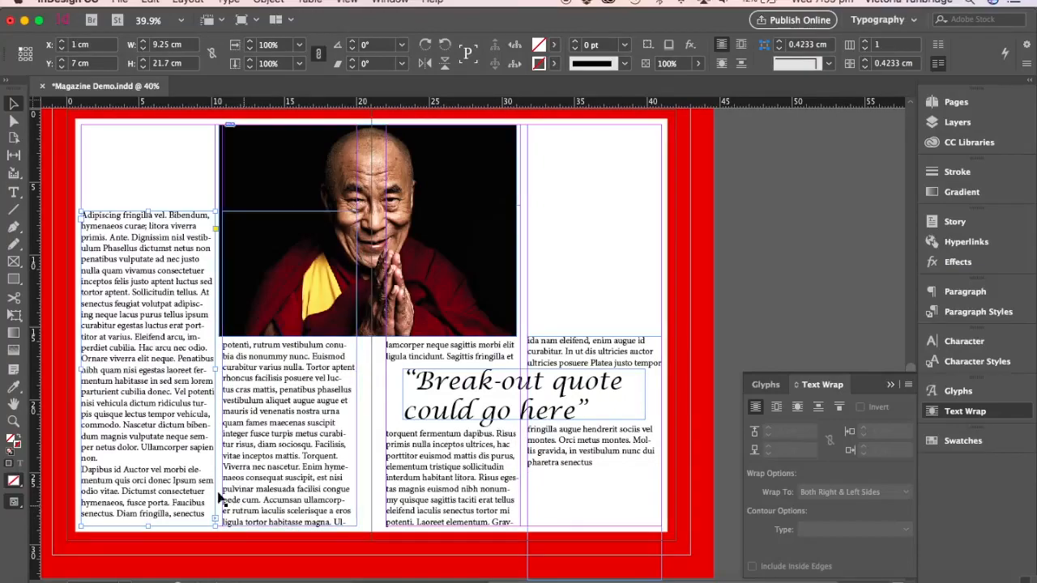
left_click_drag(149, 525, 149, 527)
left_click(283, 514)
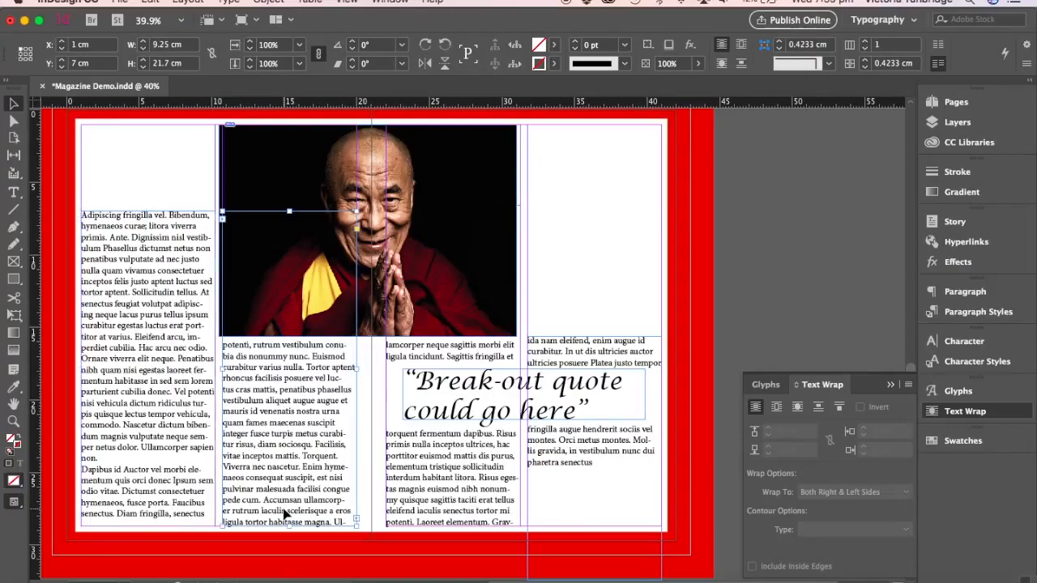
left_click(170, 337)
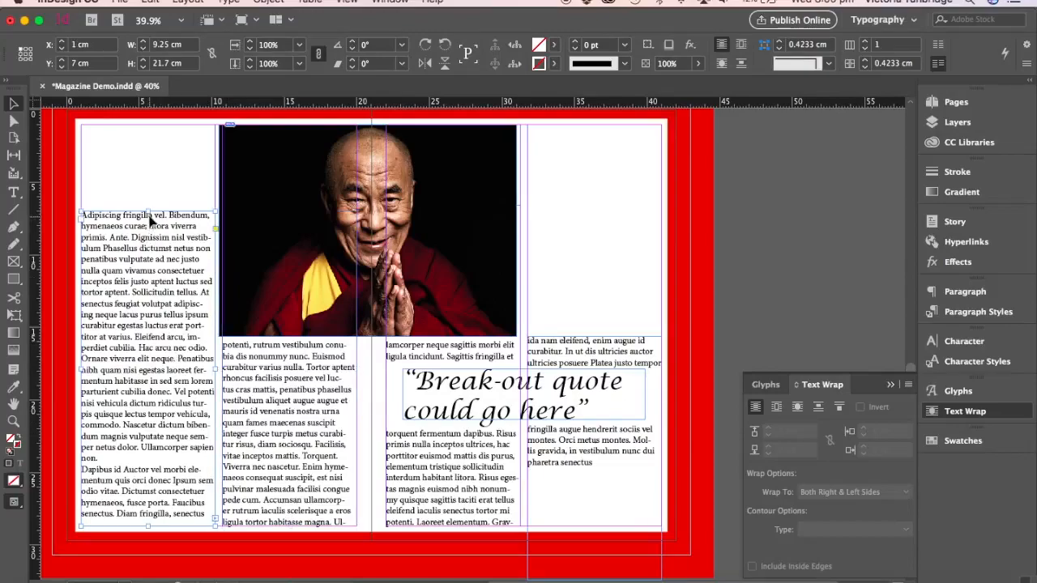
left_click_drag(148, 211, 151, 256)
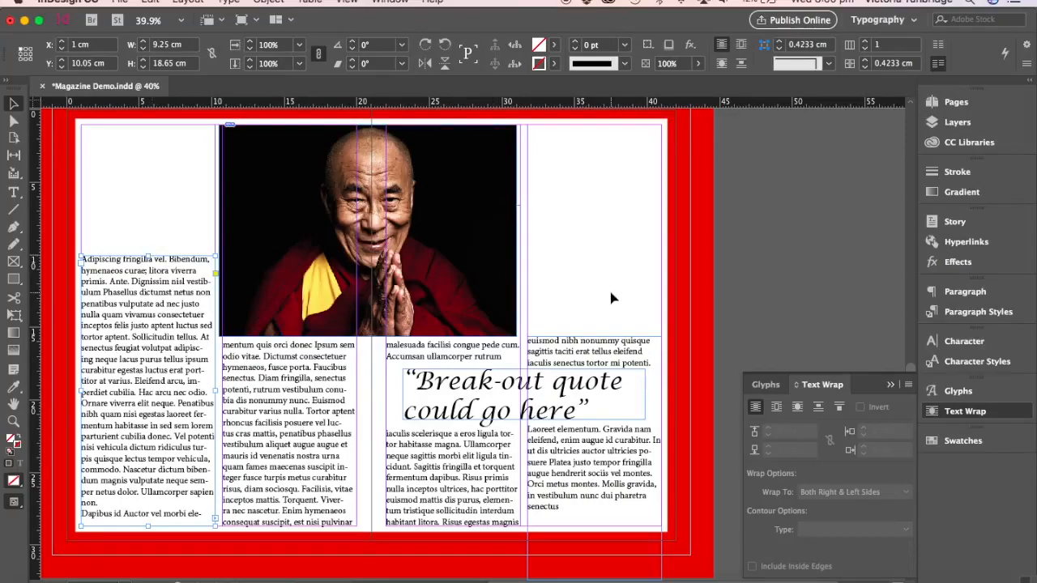
Move the portrait image sideways to X 13.4 cm along the upper margin and select the second-column text frame.
left_click(440, 215)
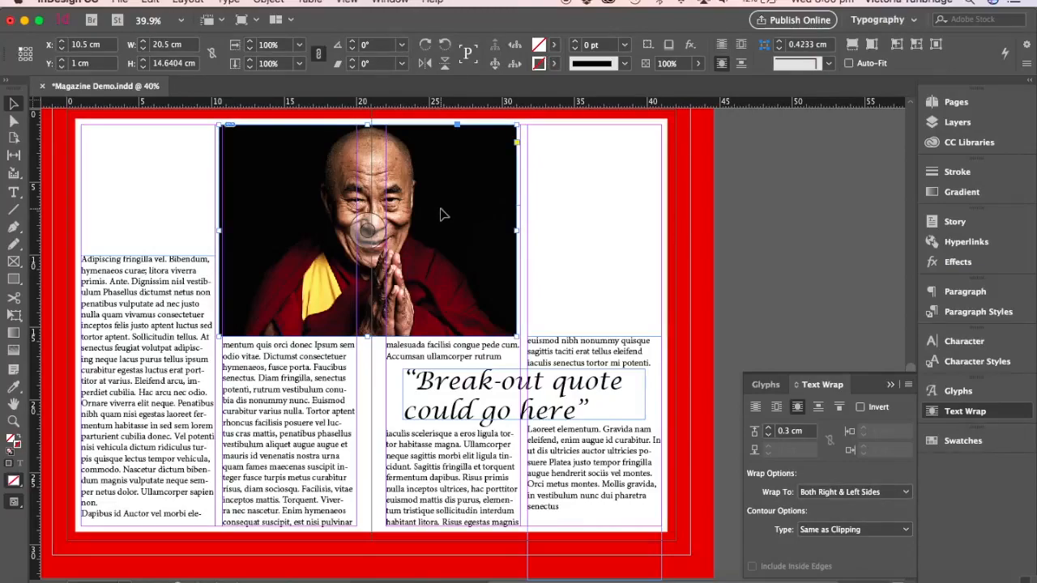
left_click_drag(486, 127, 525, 130)
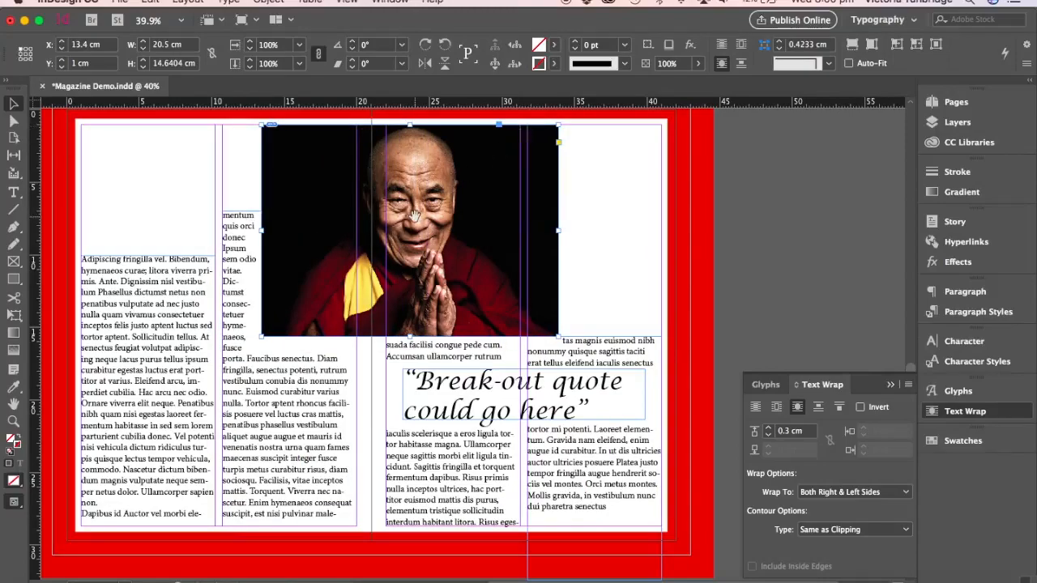
left_click(253, 219)
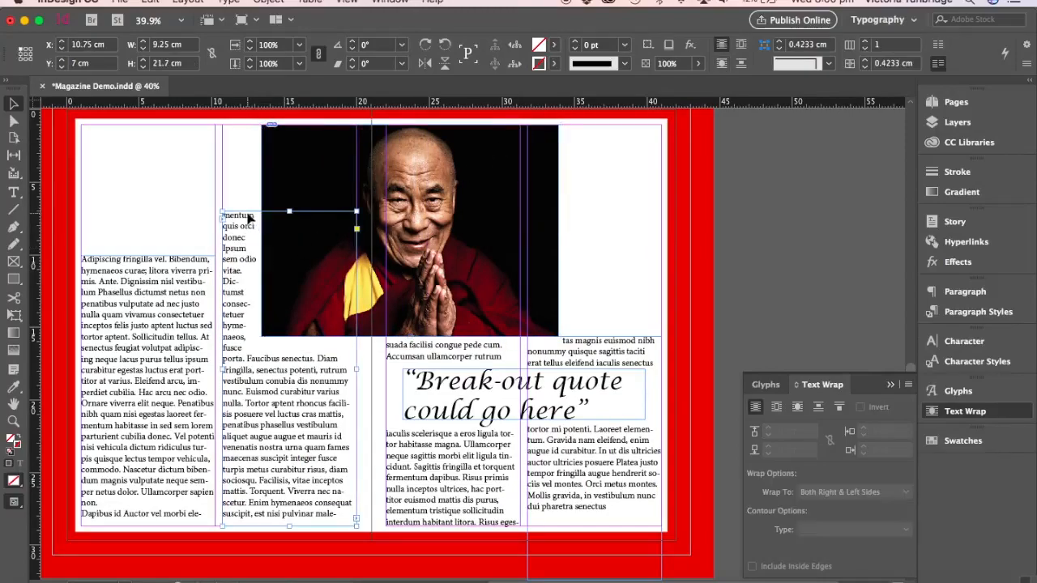
Lower the second-column text frame's top edge to Y 15.9 cm, just below the portrait, and deselect the frame.
left_click_drag(288, 210, 291, 339)
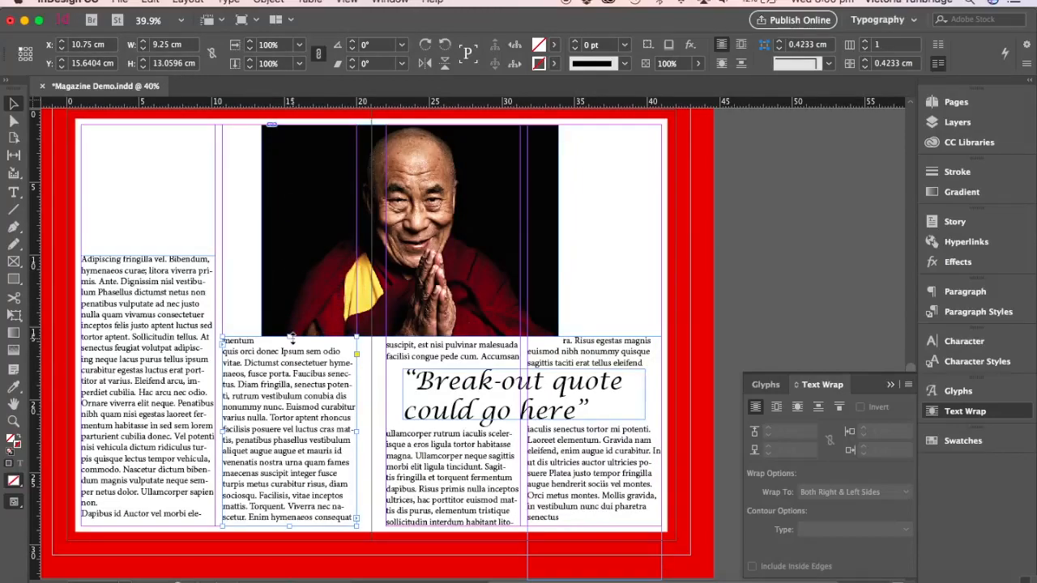
left_click_drag(292, 339, 292, 339)
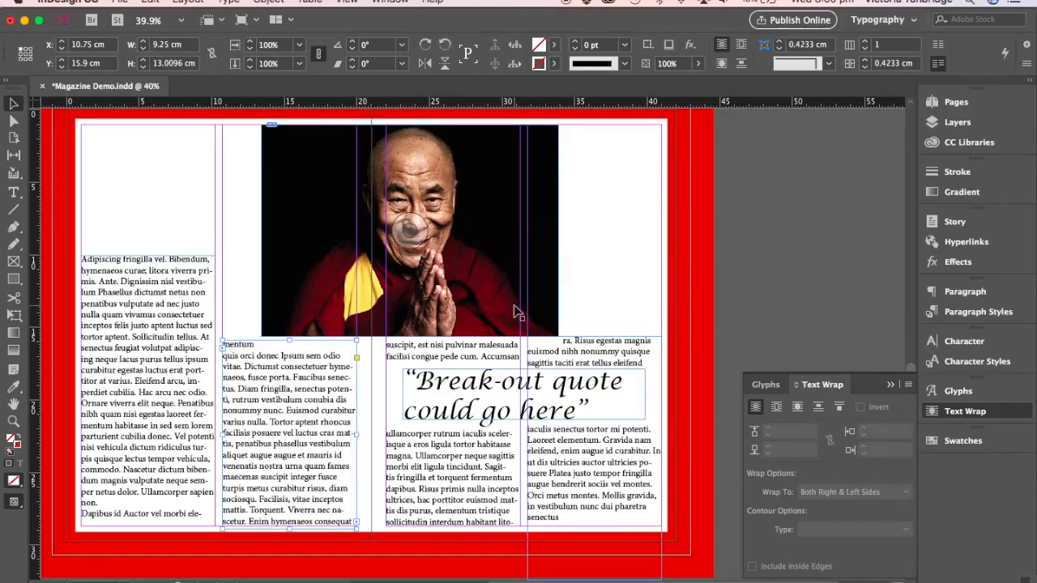
left_click(370, 479)
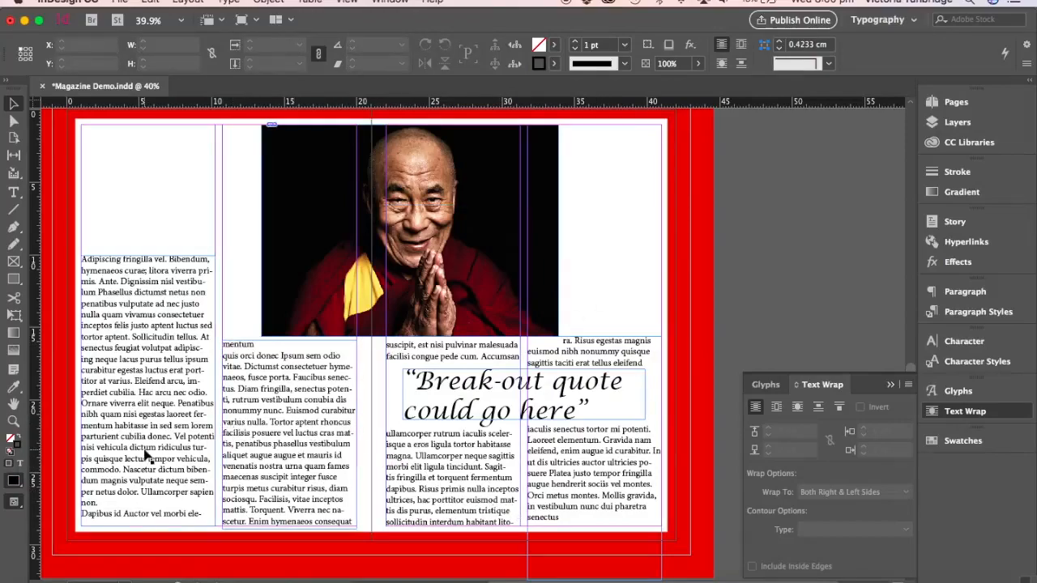
Move the break-out quote down to about X 22.9 cm, Y 19.8 cm across the third and fourth columns.
left_click(578, 403)
left_click_drag(577, 403, 575, 416)
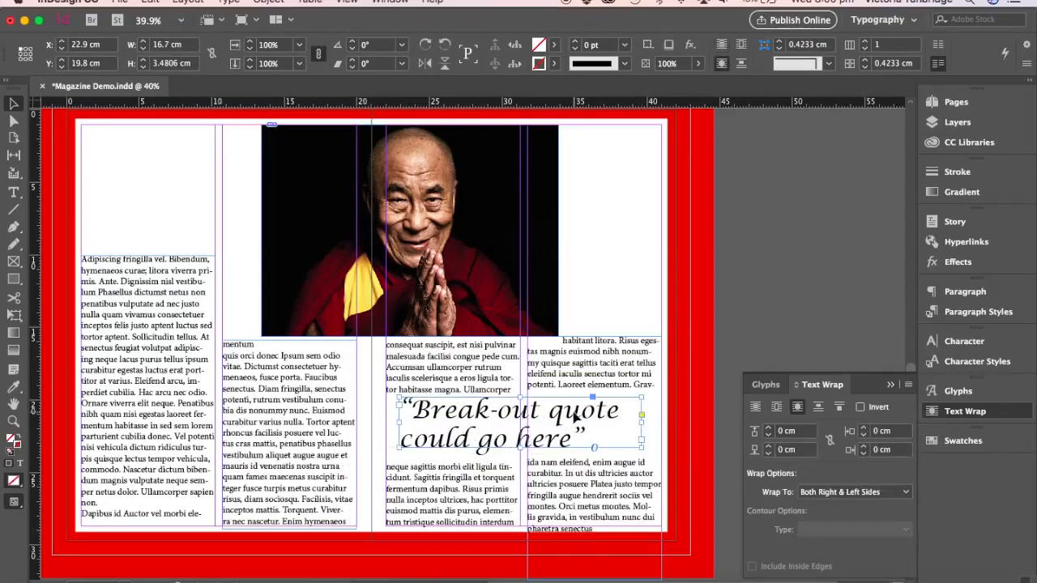
left_click(603, 297)
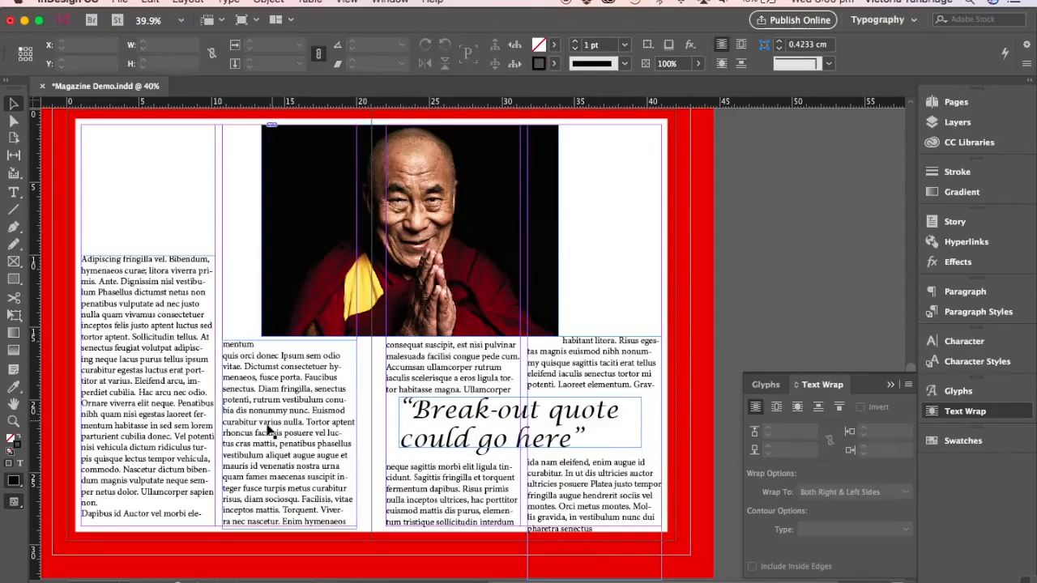
Draw a text frame about 11.85 × 4.2 cm above the first column and enter "Title" in Proforma Medium at 105 pt.
left_click(13, 192)
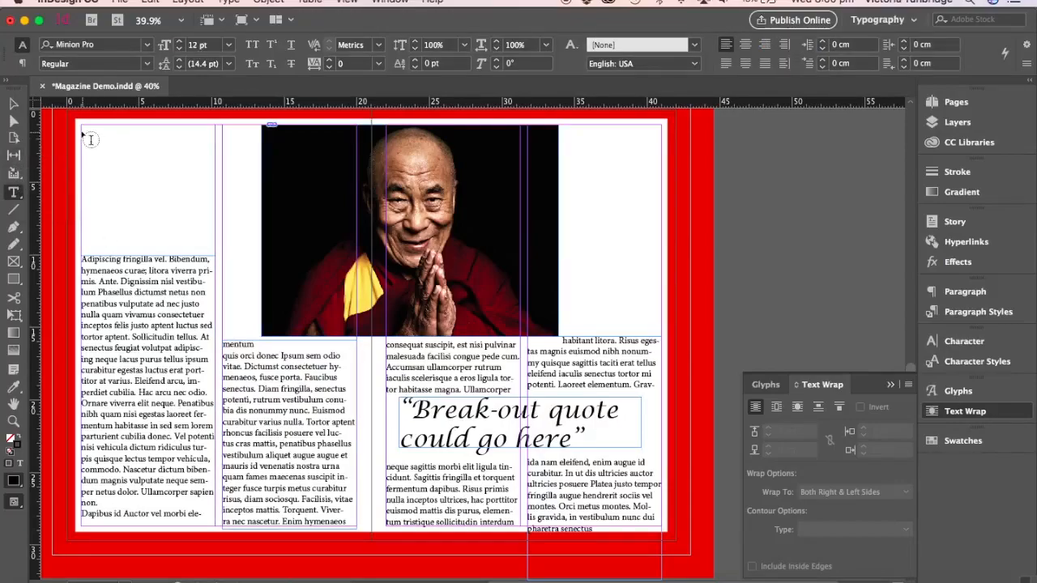
left_click_drag(83, 128, 257, 188)
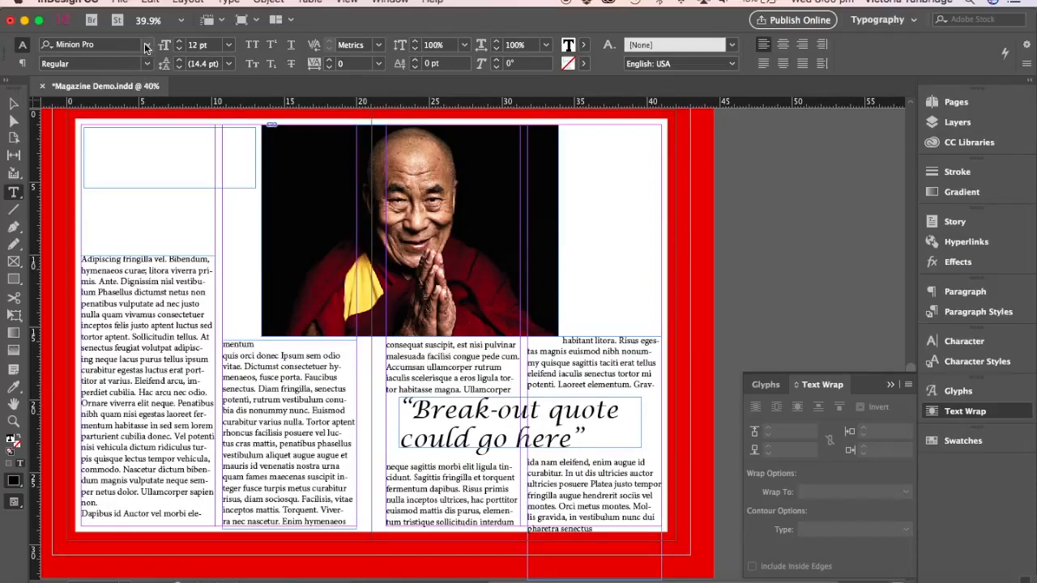
left_click(148, 47)
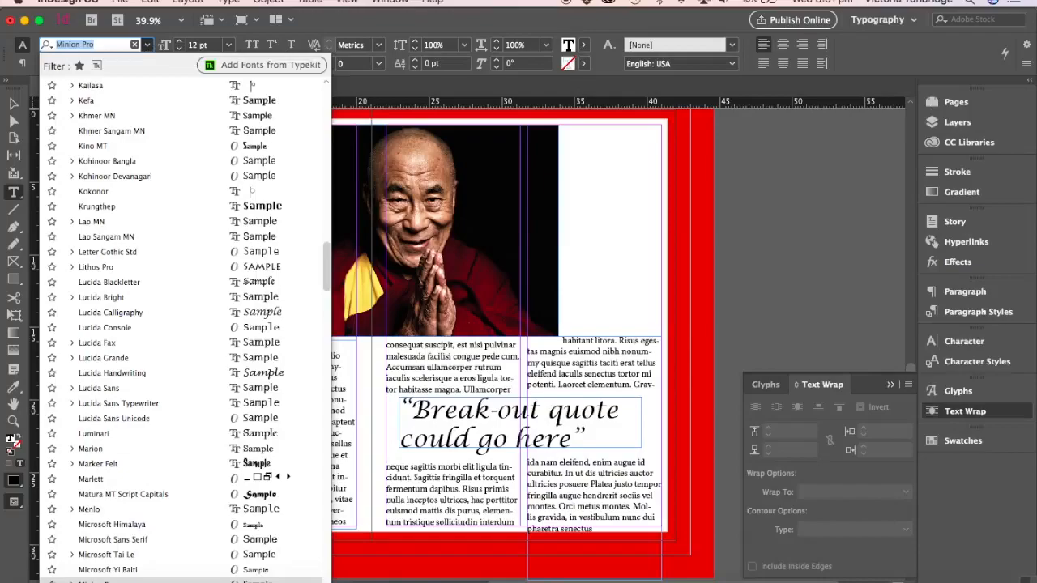
type("pro")
key("Return")
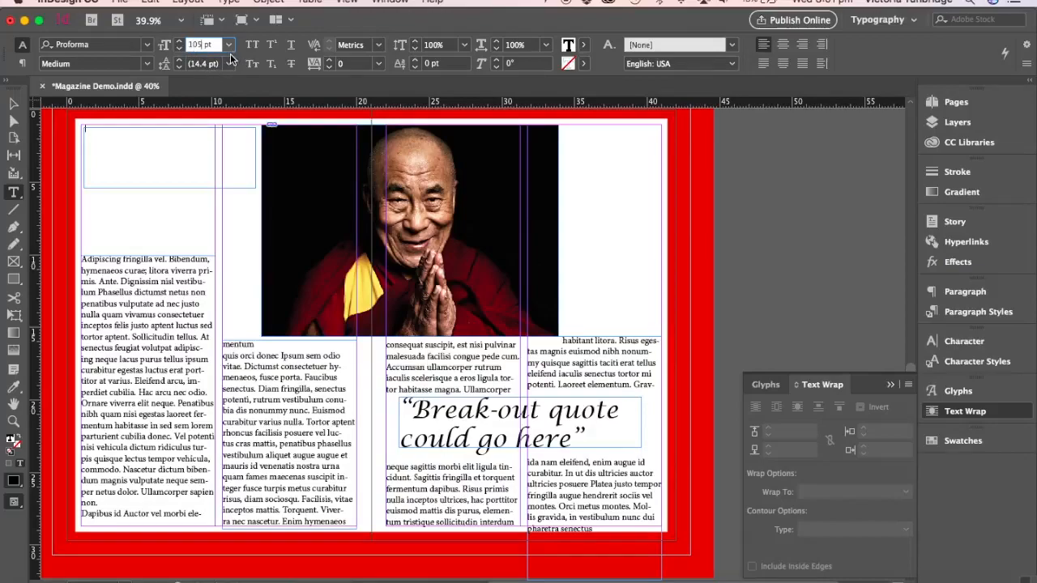
key("Return")
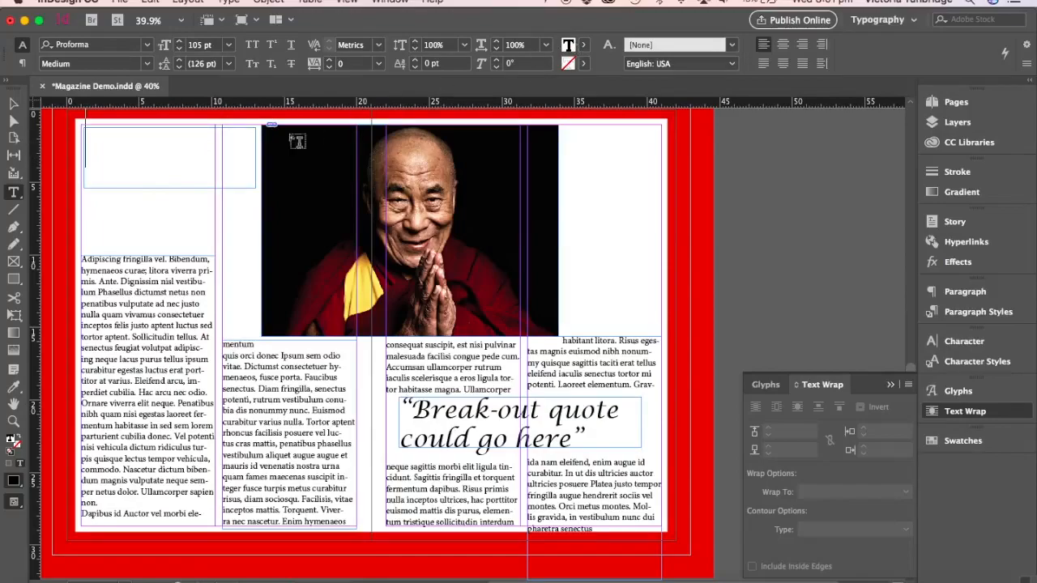
type("Title")
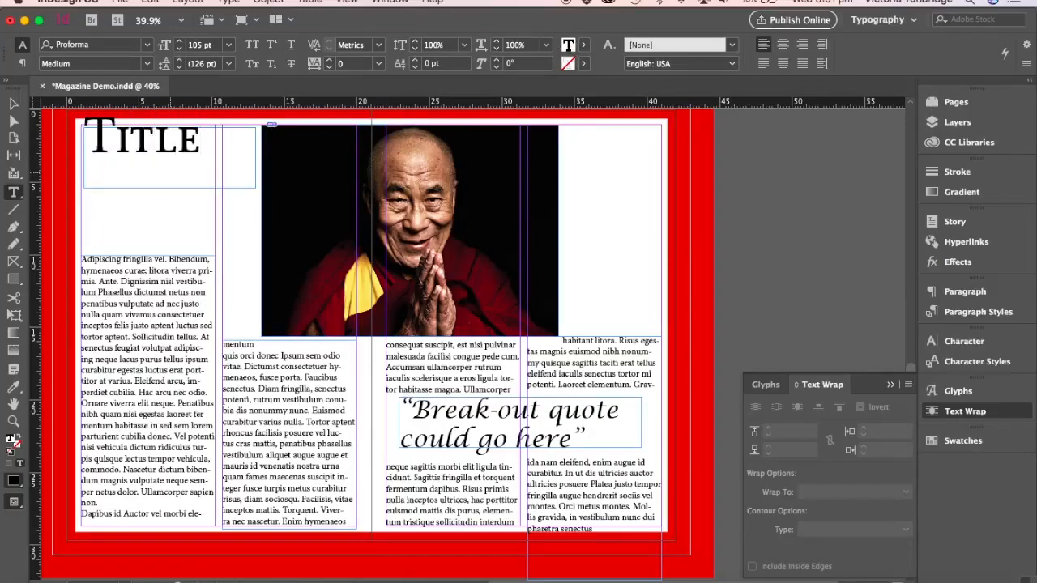
Fit the title frame to its text and resize it to about 11.2 × 3.75 cm at X 1.2 cm, Y 1.75 cm.
left_click(783, 46)
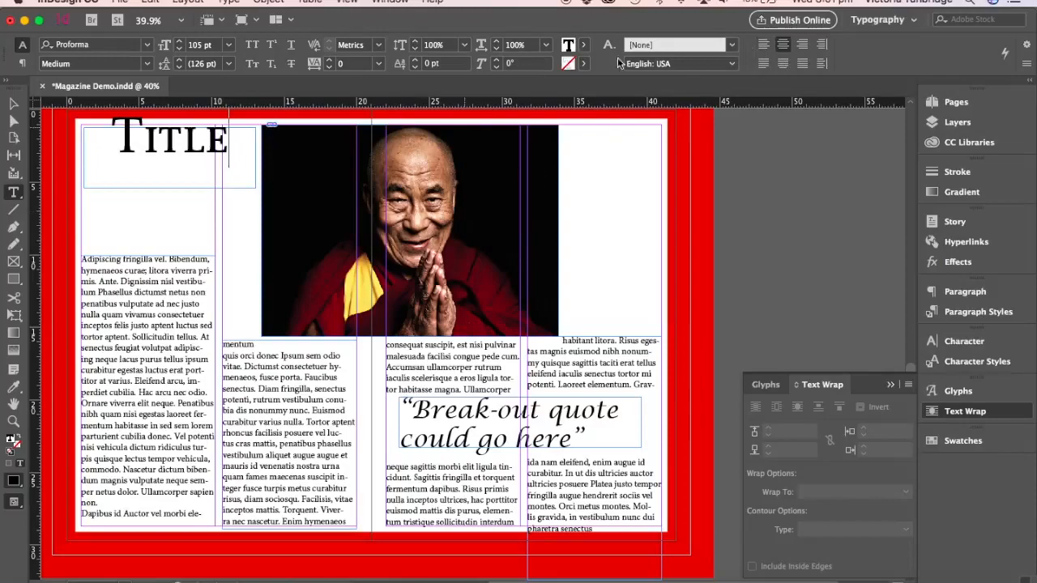
left_click(763, 45)
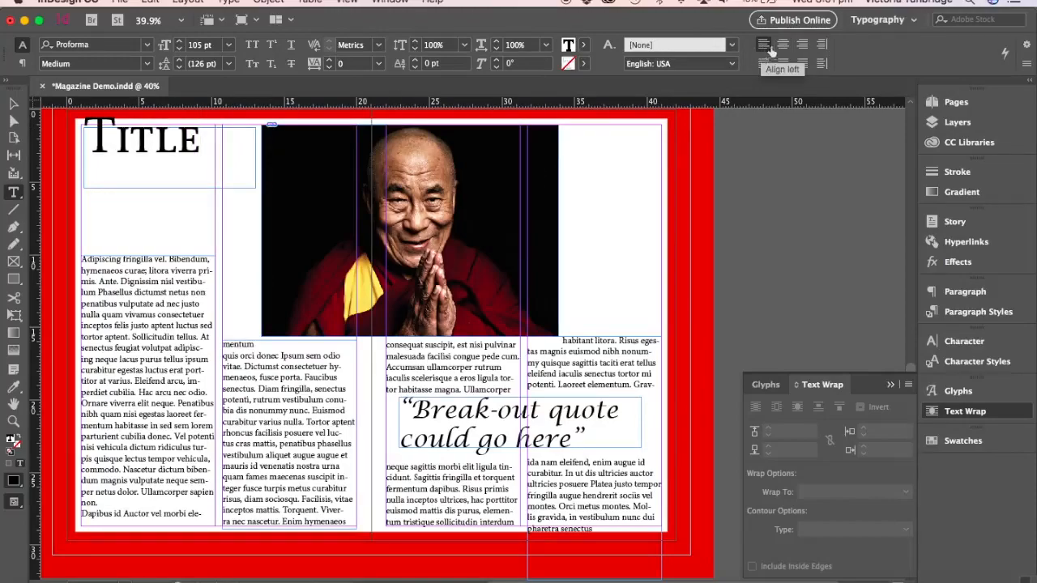
left_click(12, 104)
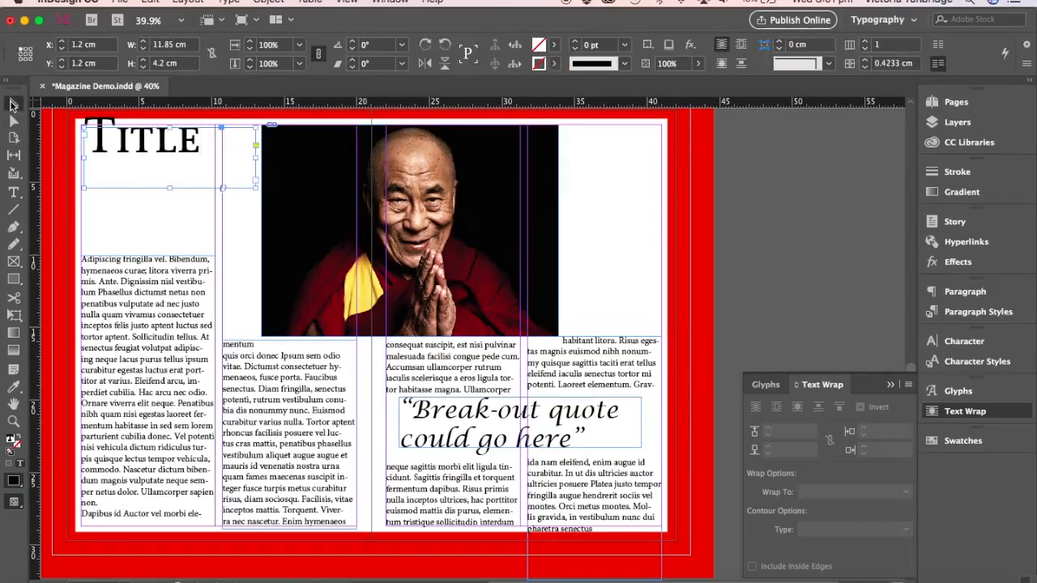
left_click(268, 1)
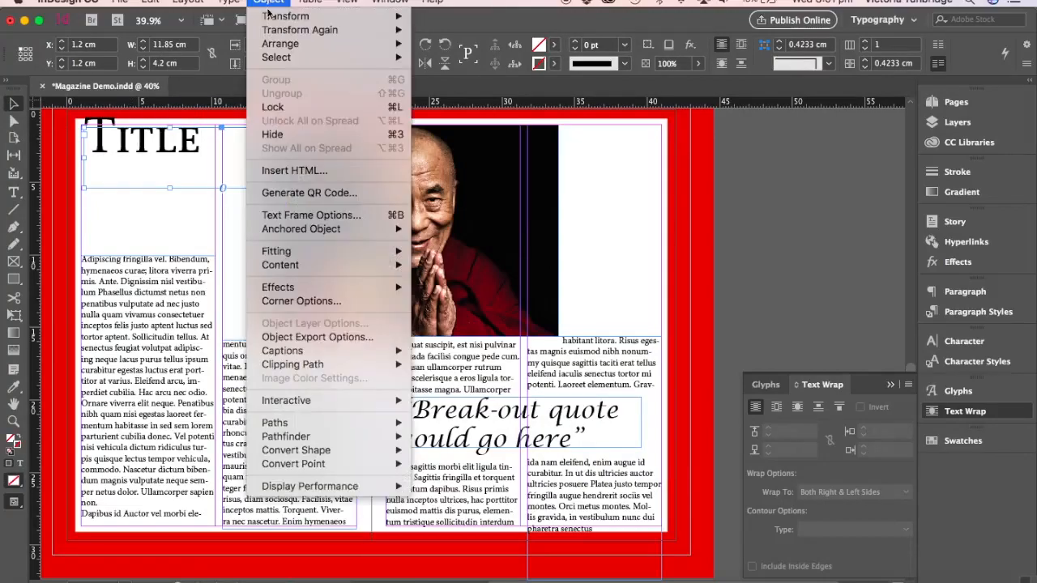
mouse_move(311, 253)
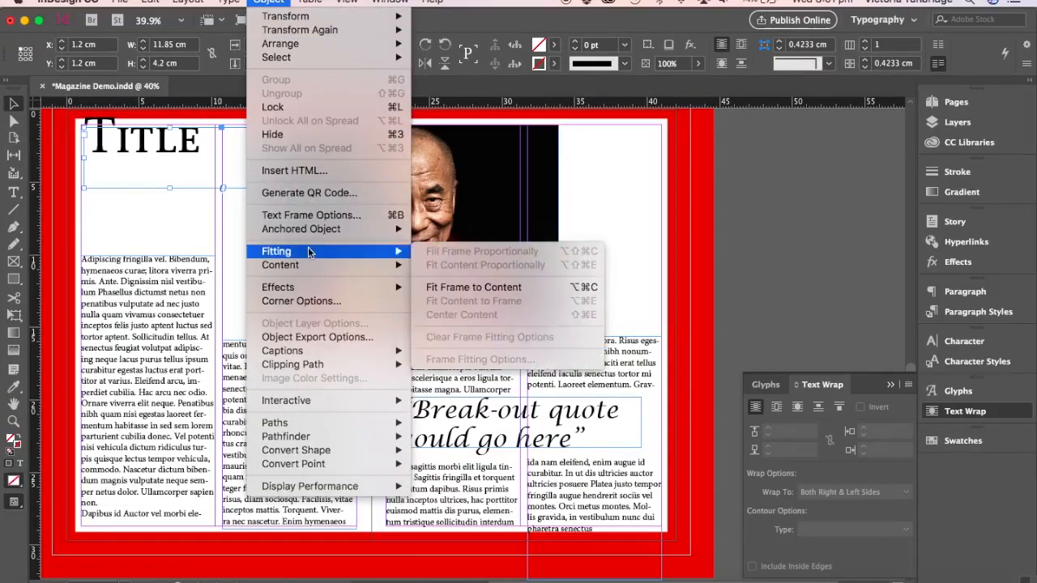
left_click(474, 287)
left_click_drag(159, 144, 246, 189)
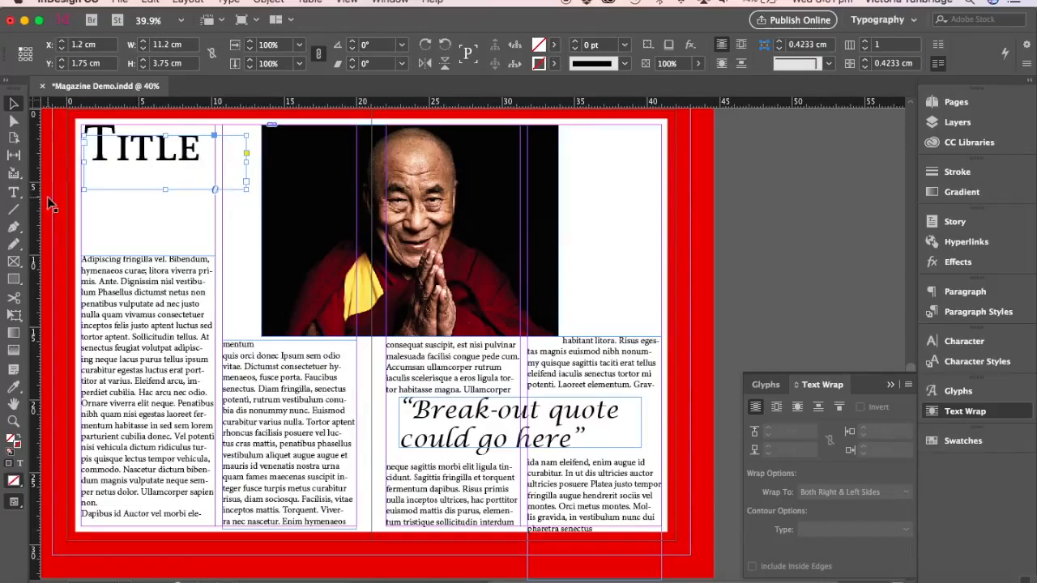
Set the title text's font size to 110 pt.
double_click(198, 155)
left_click_drag(207, 152, 84, 148)
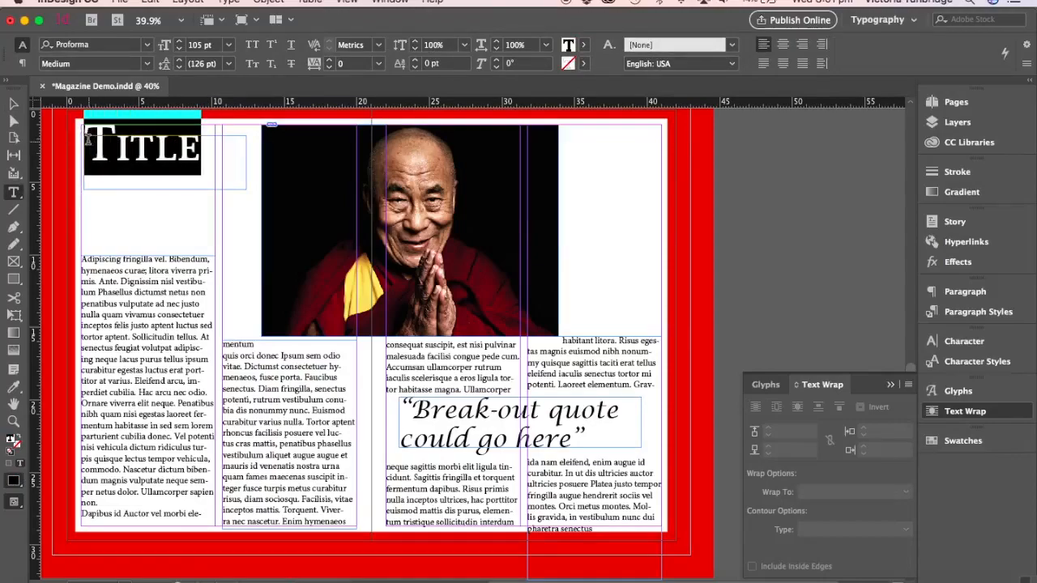
left_click(202, 45)
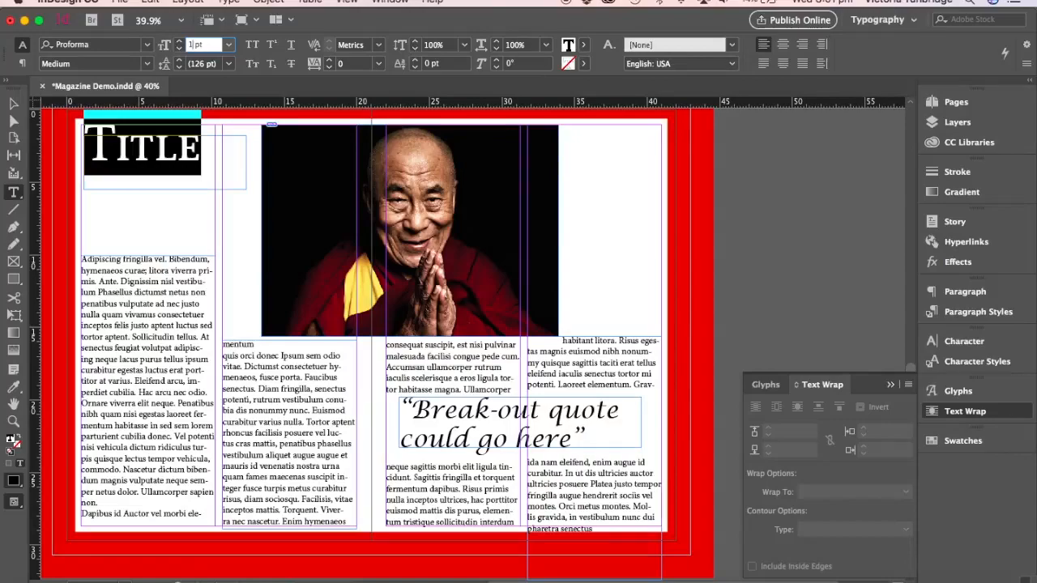
key("Return")
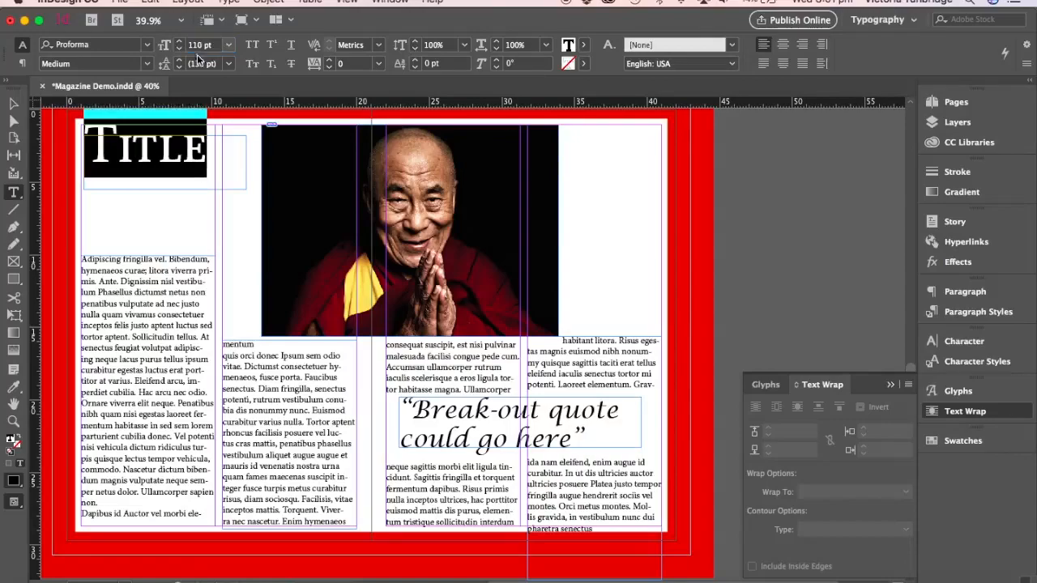
Fit the title's text frame to its content.
left_click(14, 103)
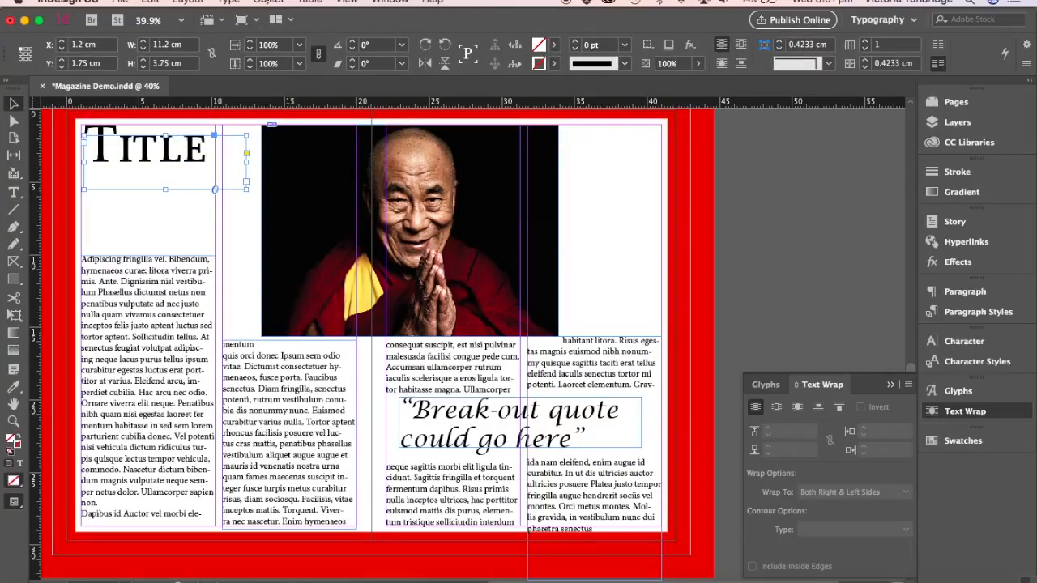
left_click(270, 2)
mouse_move(297, 253)
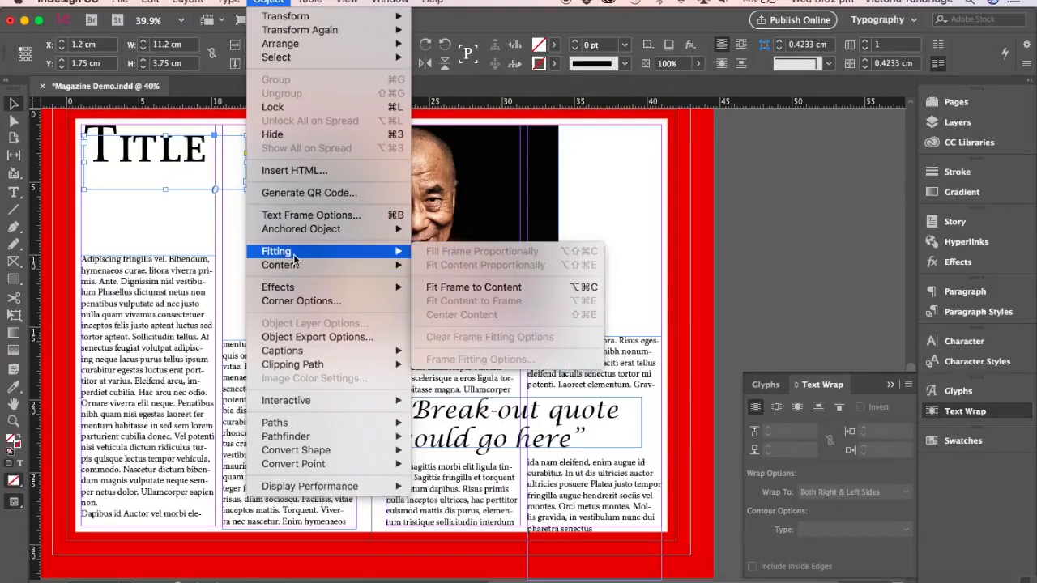
left_click(449, 290)
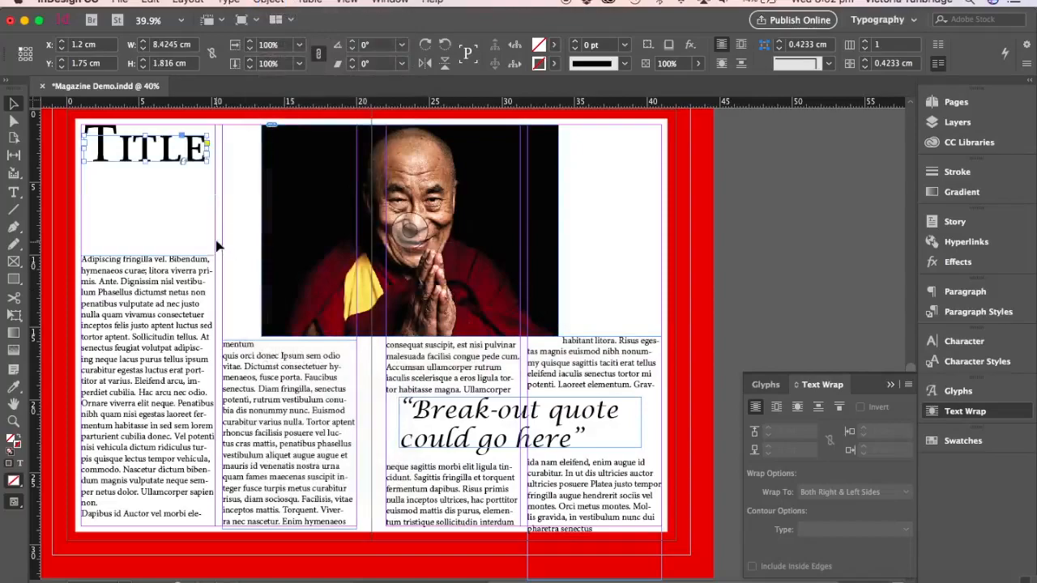
Add a text frame beneath the title reading "Some information about the article that grabs attention." and set its font to Palatino Regular.
left_click(14, 192)
left_click_drag(84, 175, 213, 243)
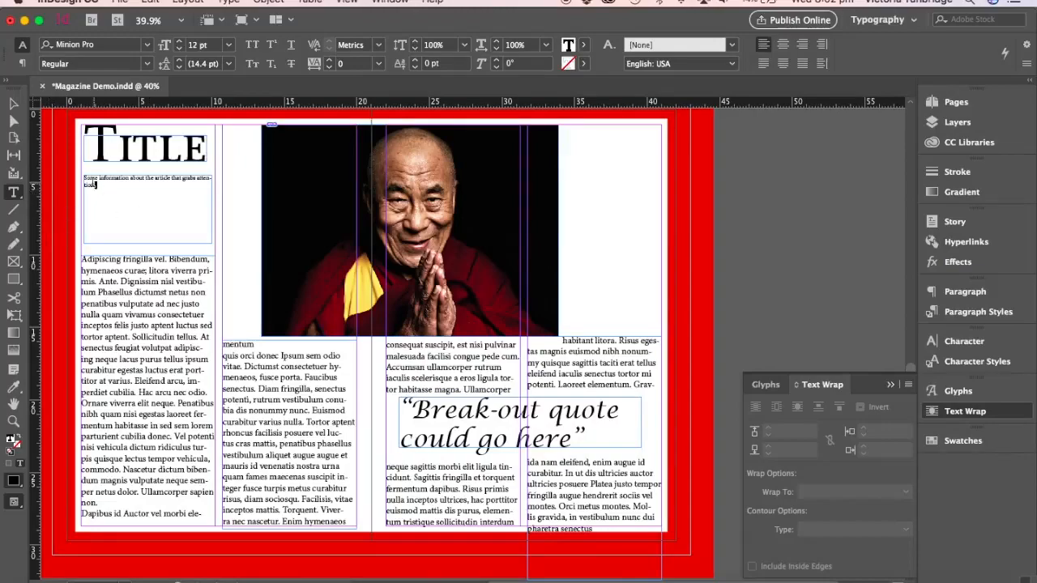
left_click_drag(96, 185, 80, 179)
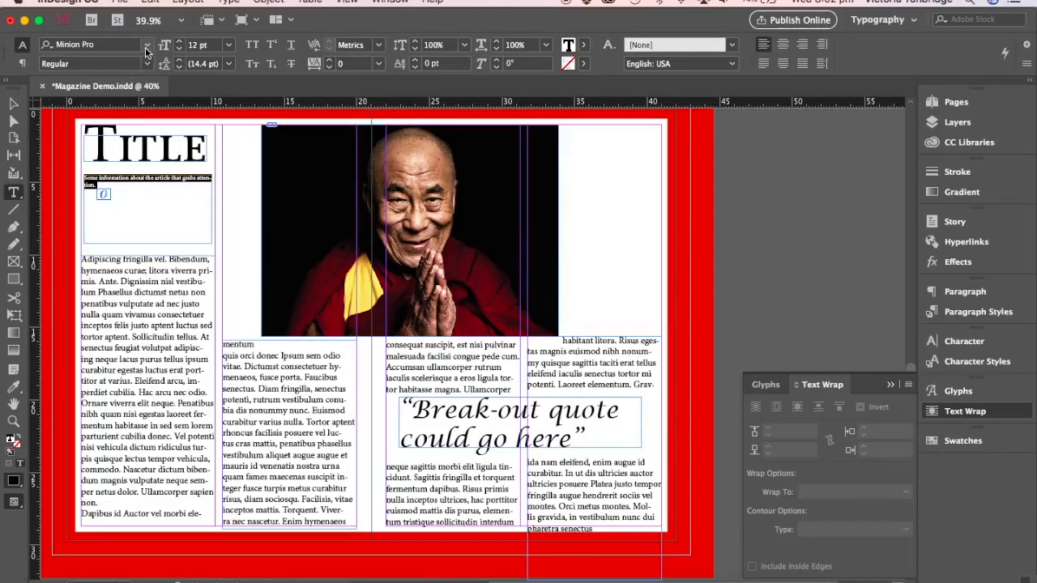
left_click(147, 45)
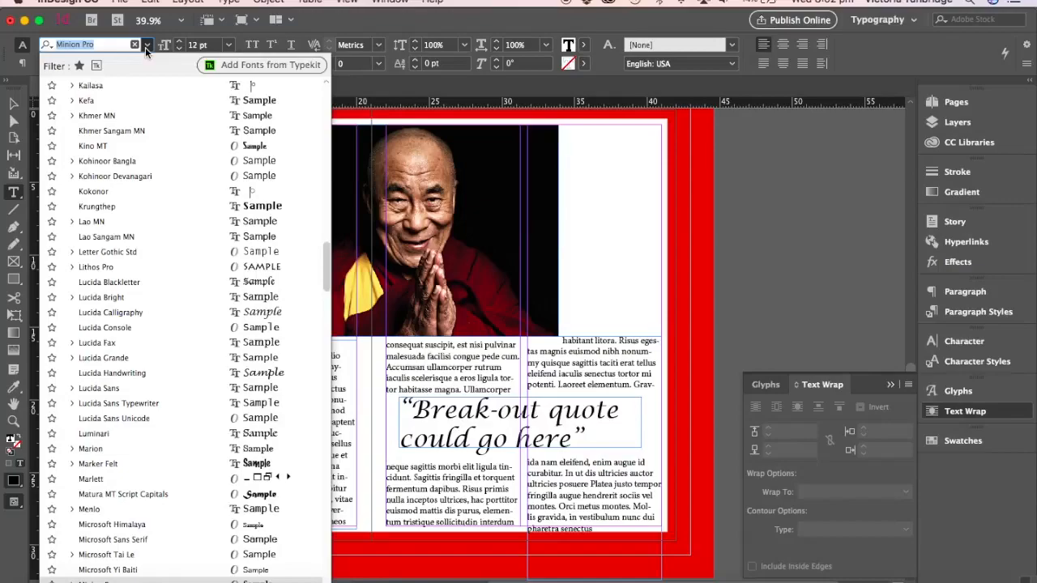
type("pa")
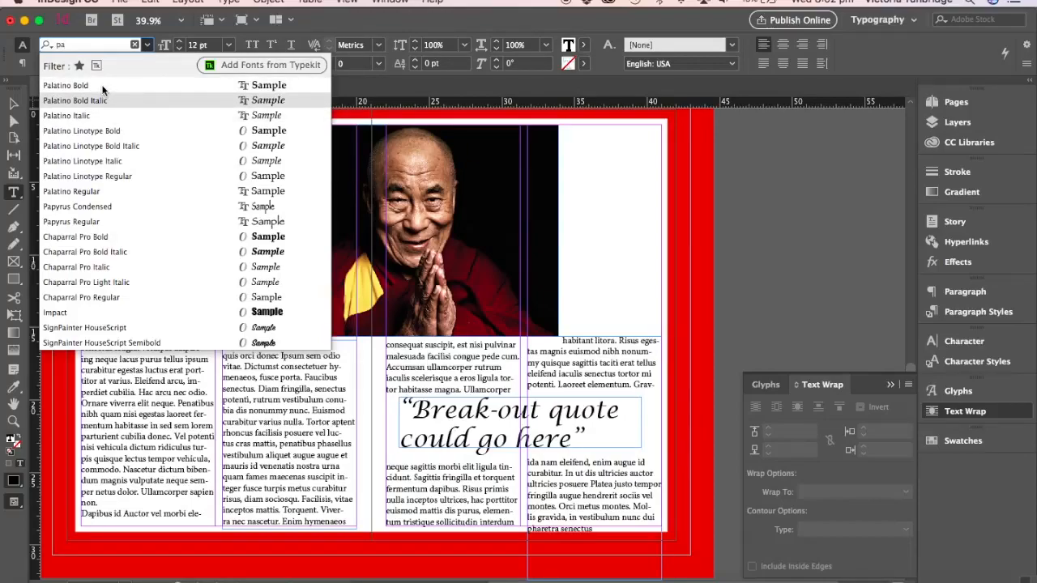
left_click(98, 192)
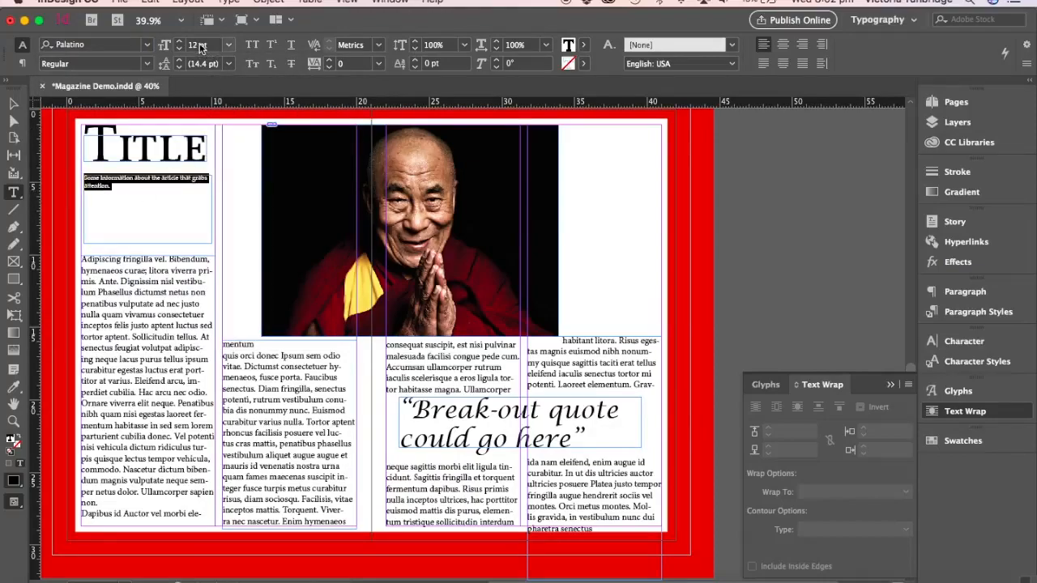
Set the introductory text beneath the title to 24 pt.
left_click(198, 44)
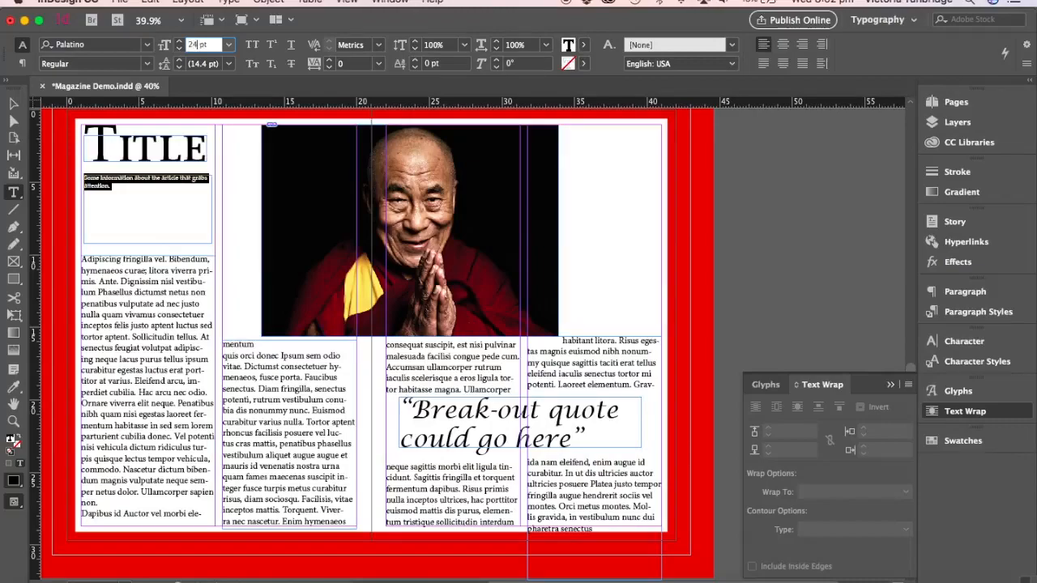
type("24")
key("Return")
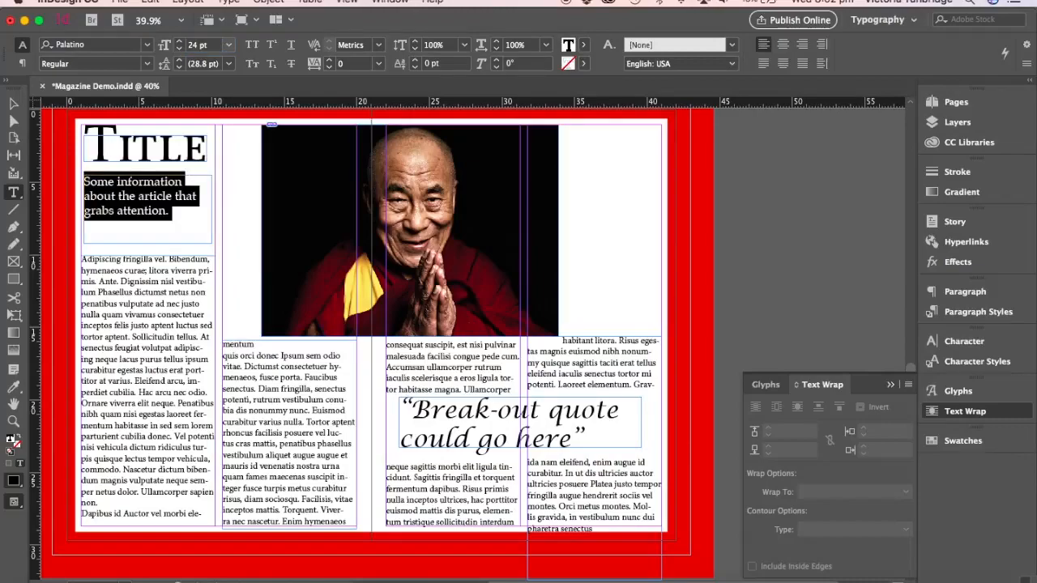
Try centre alignment on the introductory text and return it to left alignment.
left_click(173, 205)
left_click_drag(171, 212, 85, 182)
left_click(783, 45)
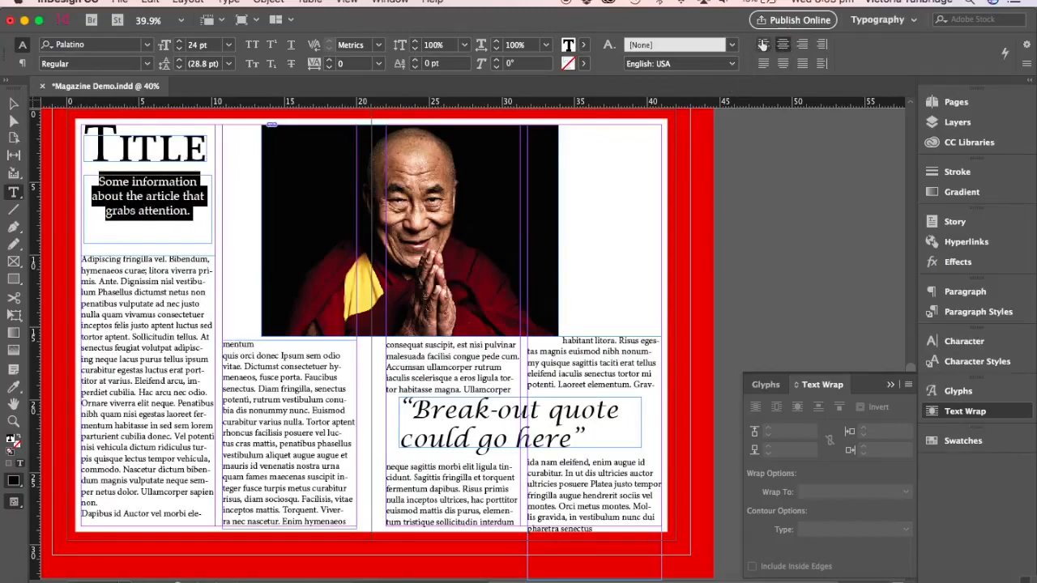
left_click(763, 44)
left_click(179, 225)
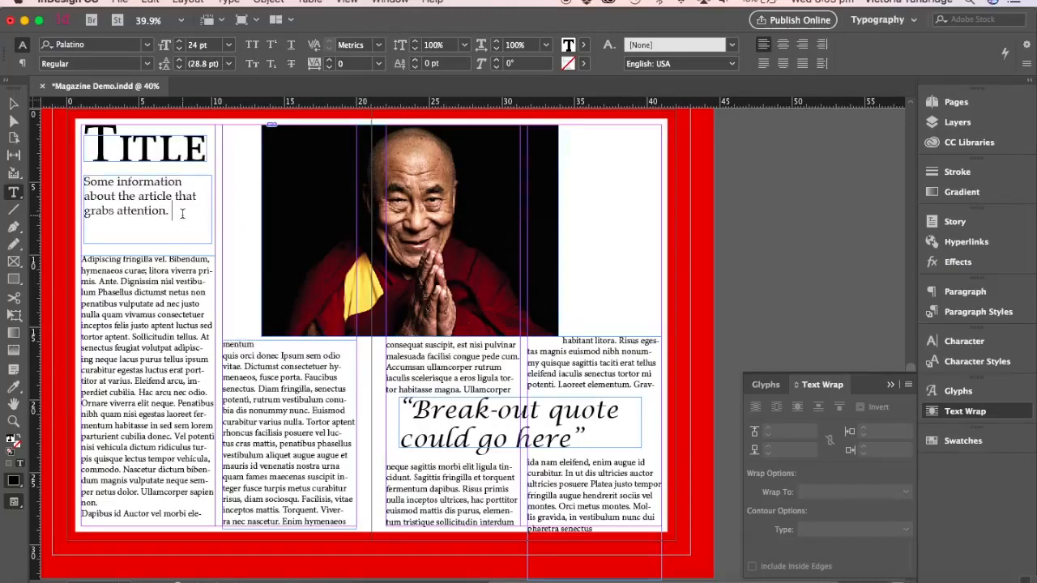
Make the introductory text beneath the title bold.
left_click_drag(181, 214, 73, 183)
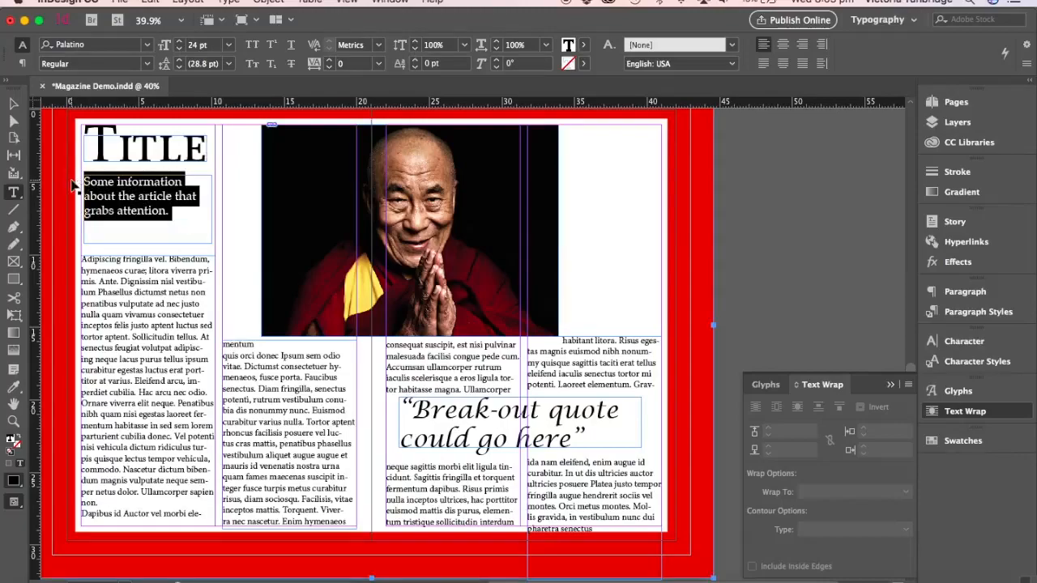
key("super+shift+b")
left_click(177, 222)
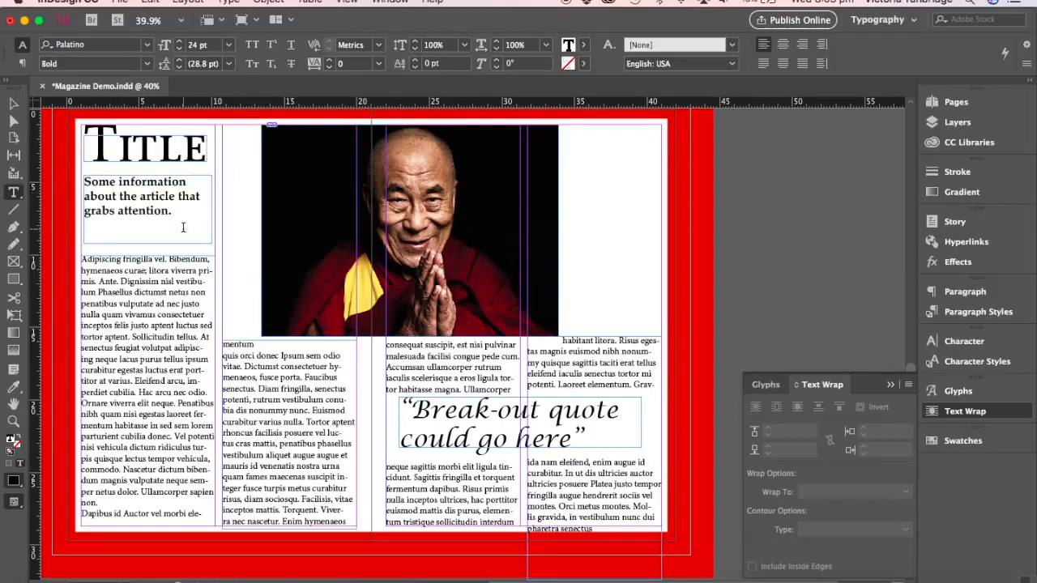
Fit the introductory text frame beneath the title to its content.
left_click(268, 1)
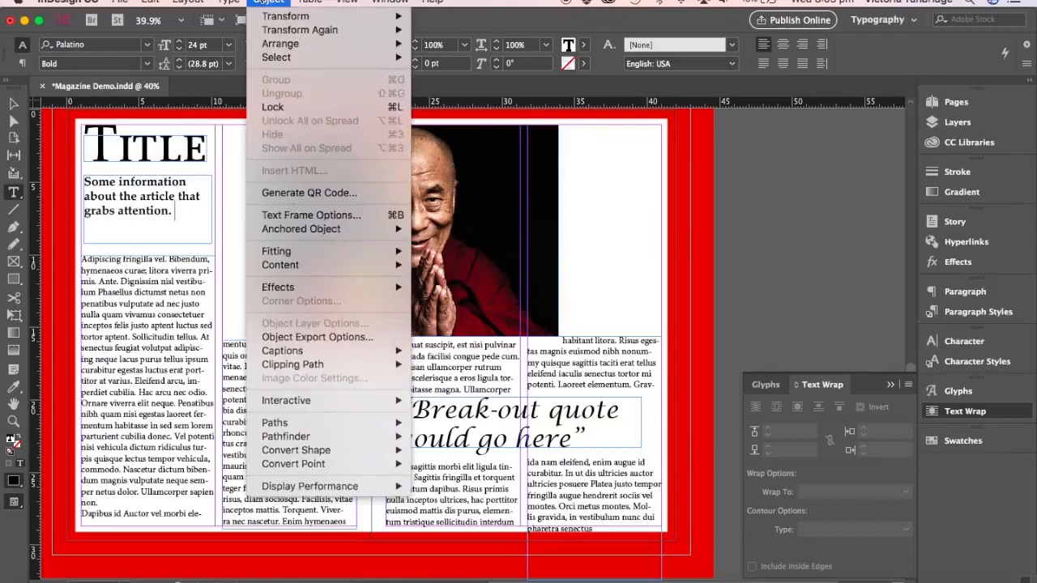
mouse_move(305, 254)
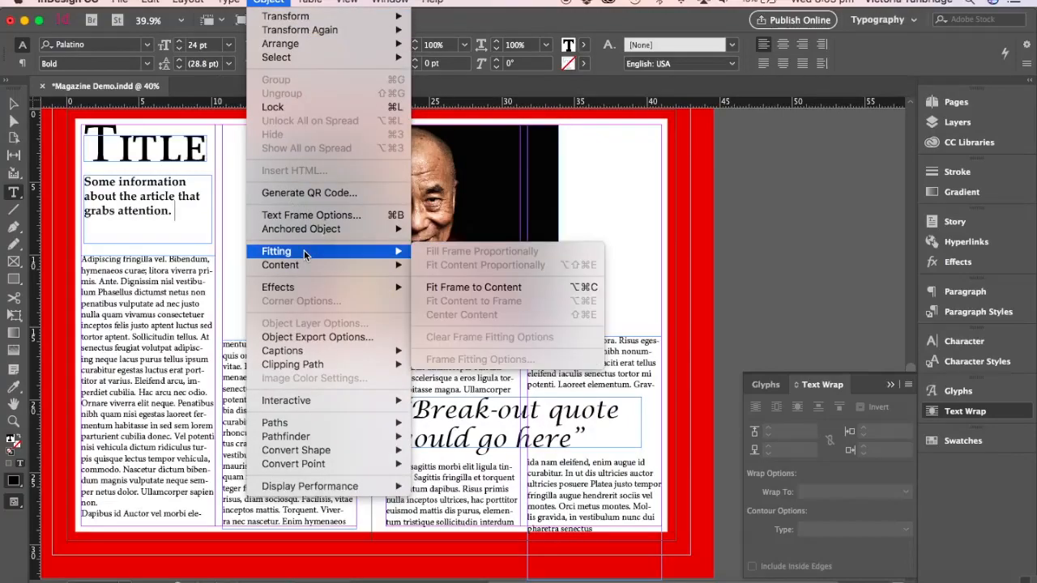
left_click(454, 287)
Extend the first column's text frame upward to about Y 8.32 cm, just beneath the introductory text.
left_click(13, 104)
left_click(175, 285)
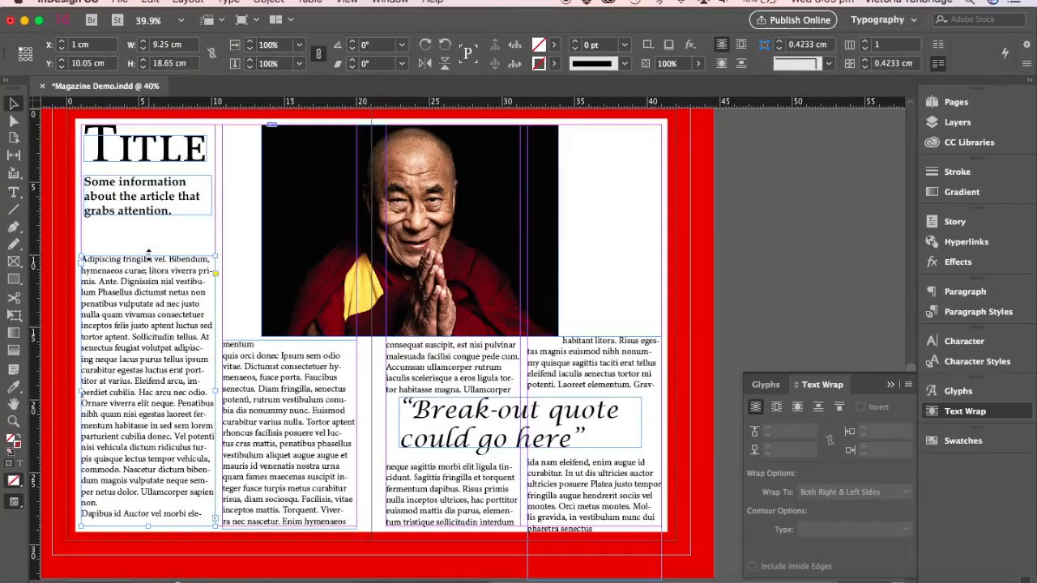
left_click_drag(148, 258, 147, 232)
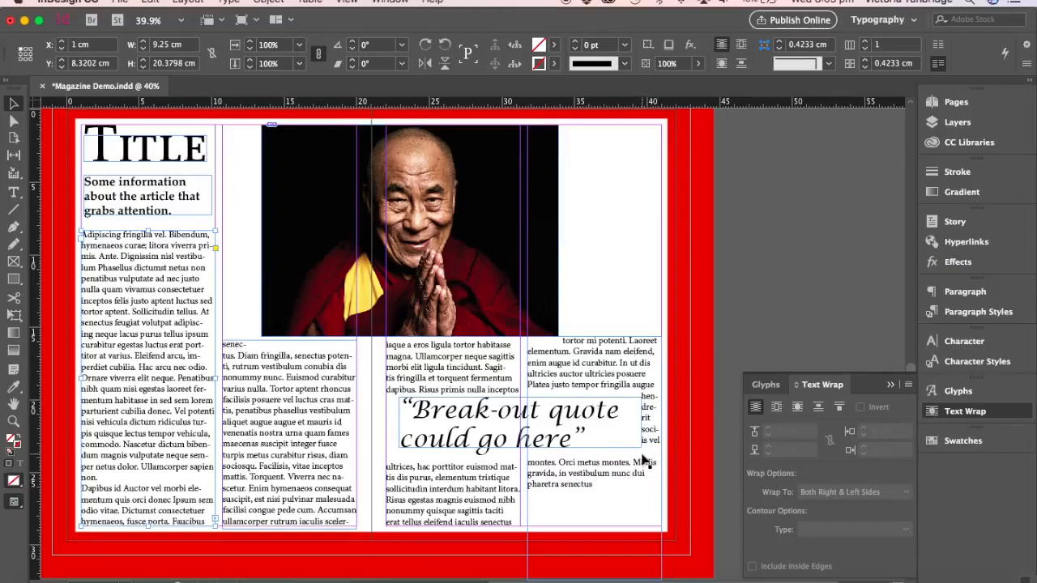
Set the break-out quote's text wrap to Jump object.
left_click(594, 420)
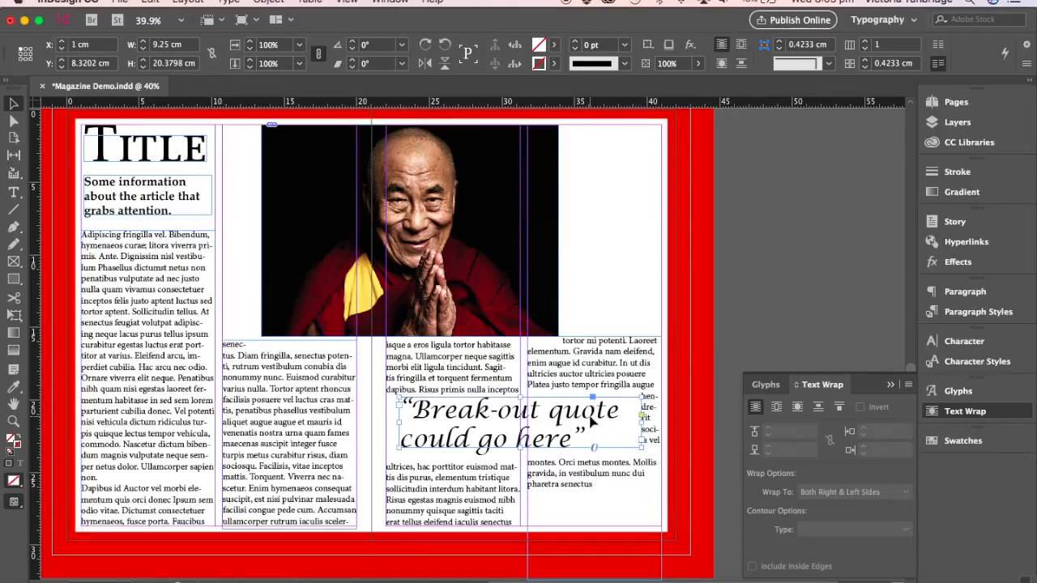
left_click(820, 409)
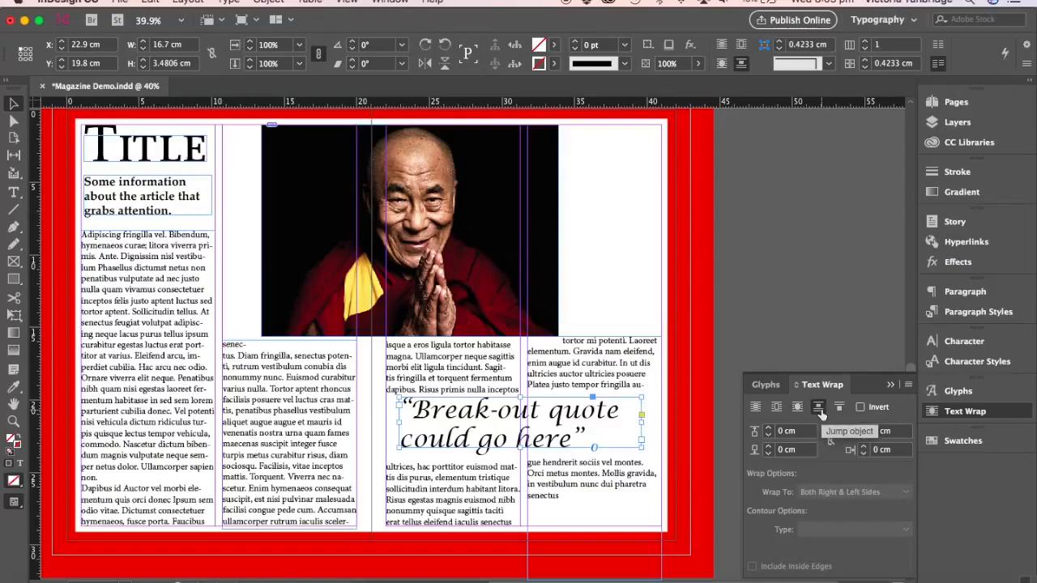
left_click(662, 444)
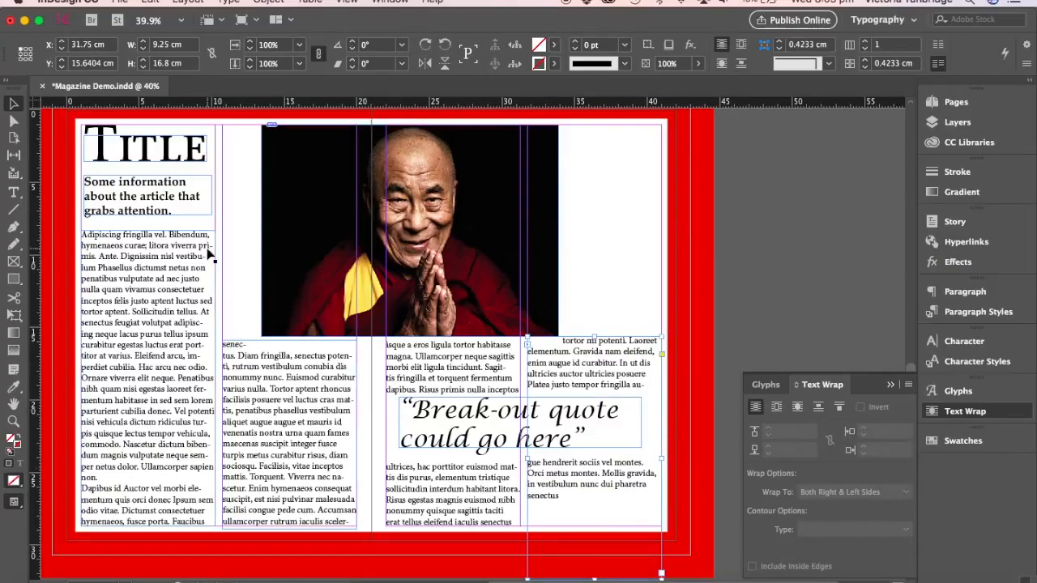
Insert the words "the audiences" before "attention" in the introductory text.
left_click(183, 207)
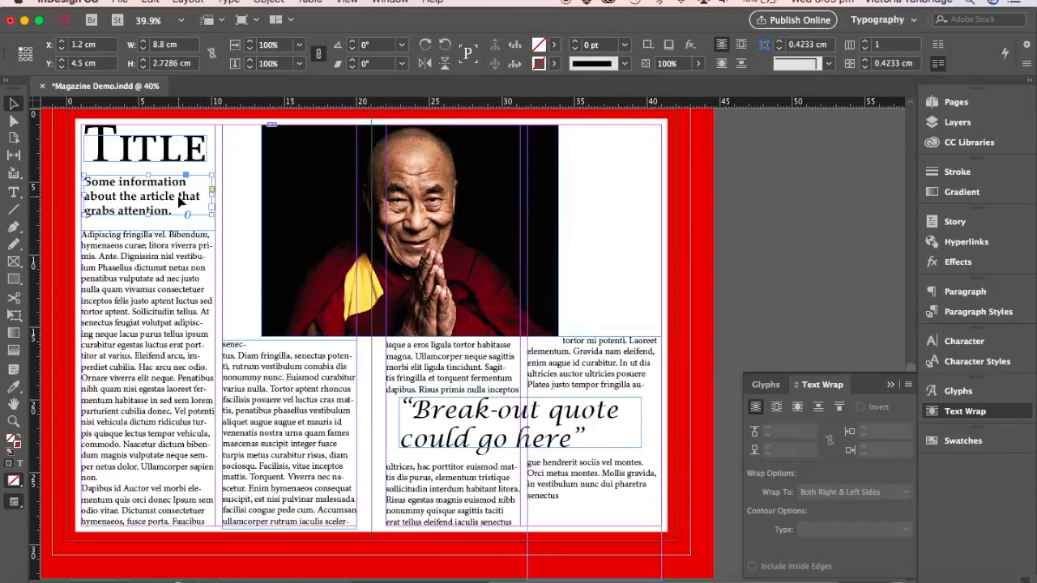
left_click(22, 189)
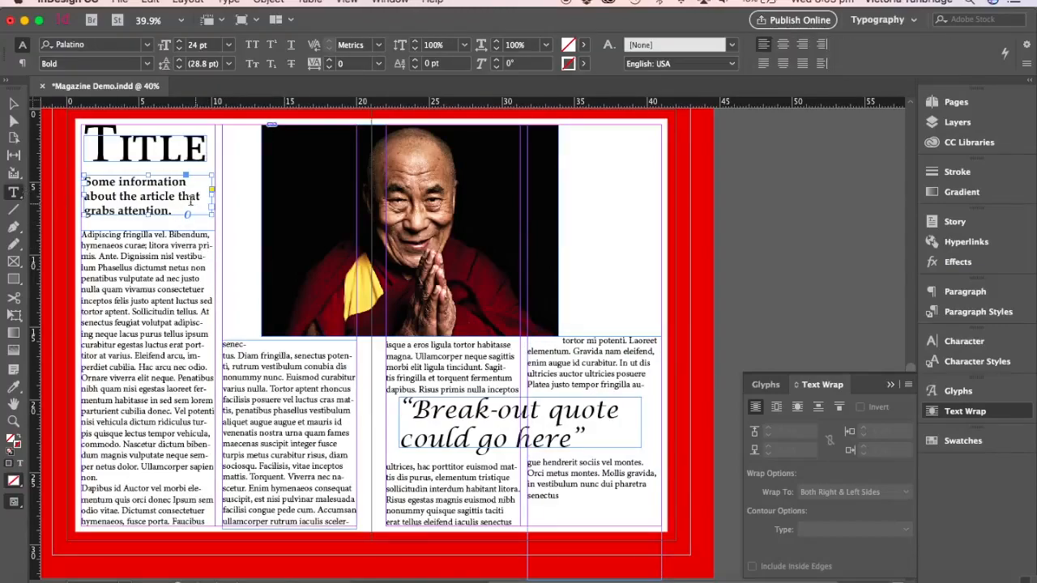
left_click(124, 210)
type("the audiences")
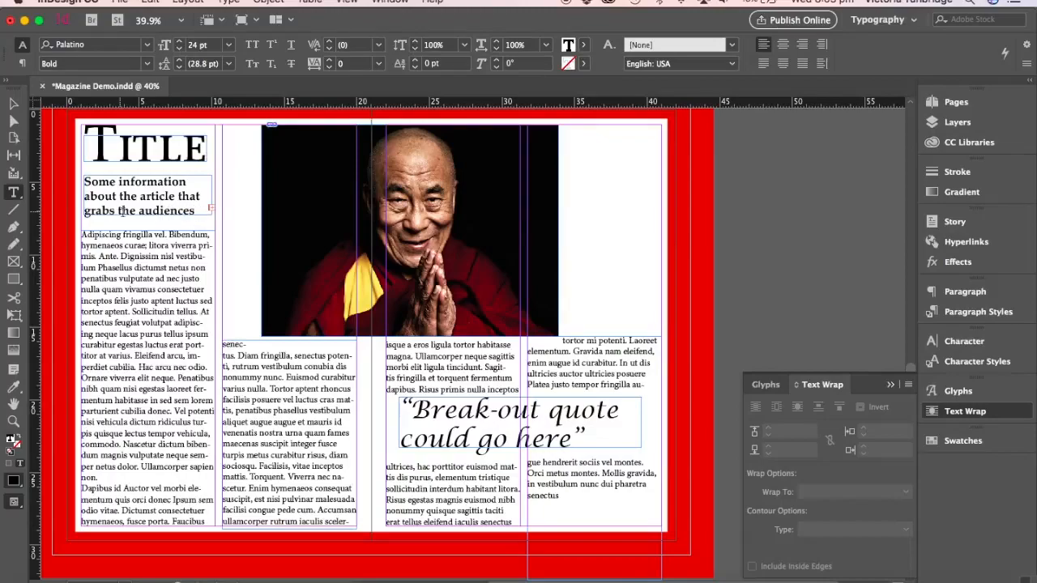
Enlarge the introductory text frame to about 9.05 cm wide and 4.03 cm high, starting at about Y 3.95 cm.
left_click(13, 104)
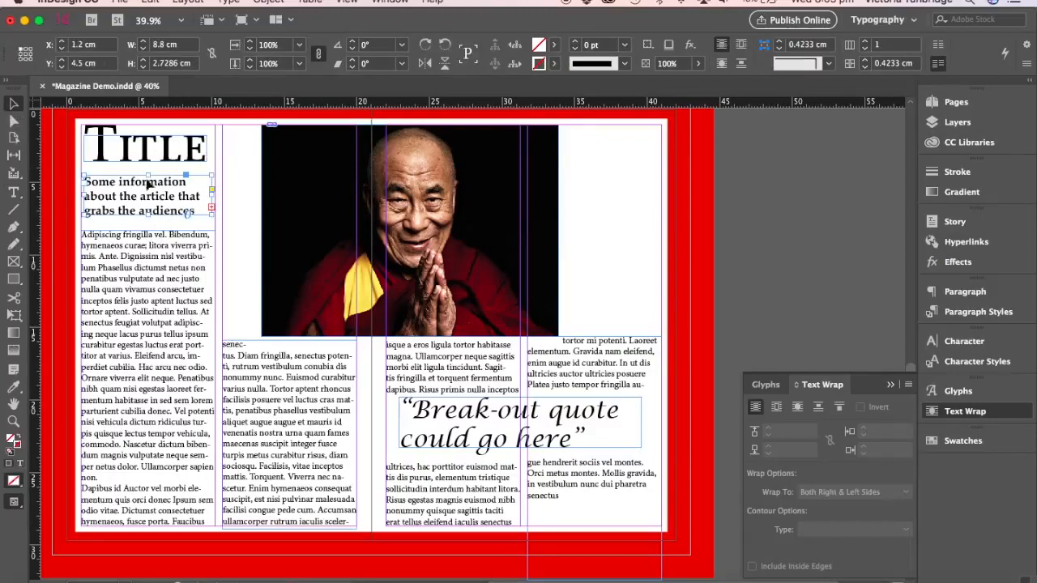
left_click_drag(213, 213, 216, 224)
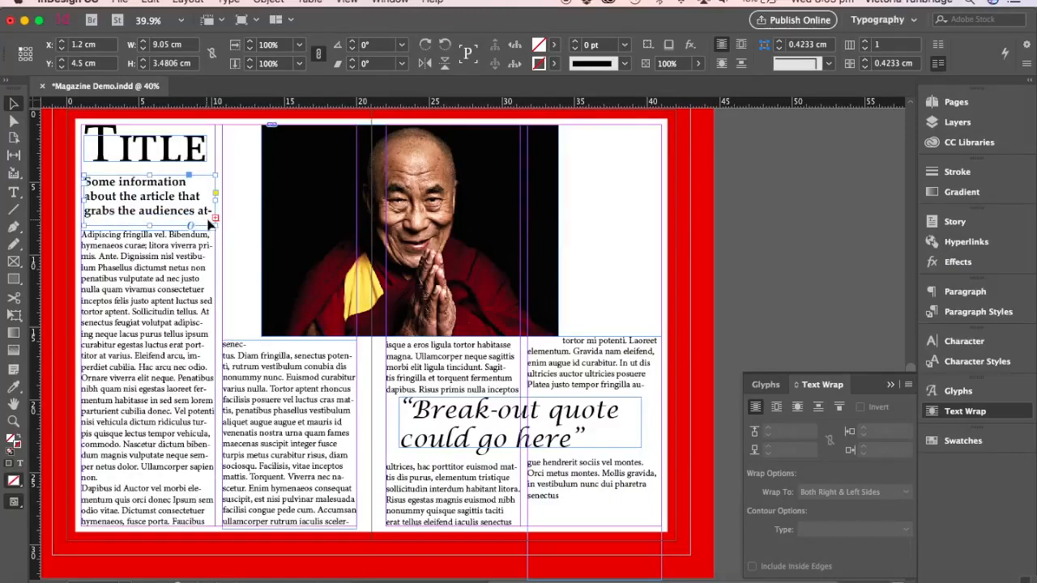
left_click_drag(151, 172, 149, 165)
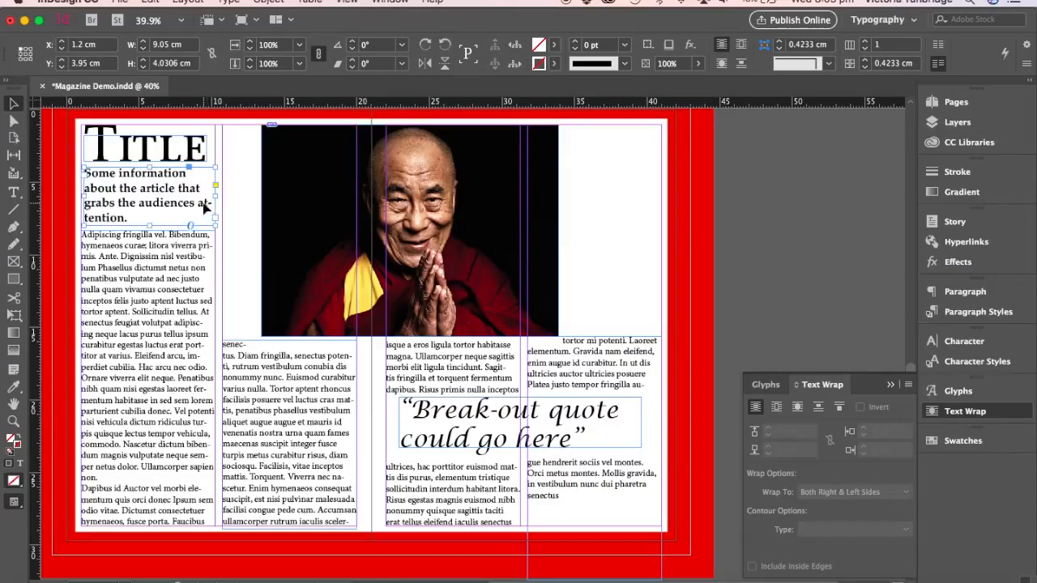
Turn off hyphenation for the introductory text beneath the title.
left_click(975, 296)
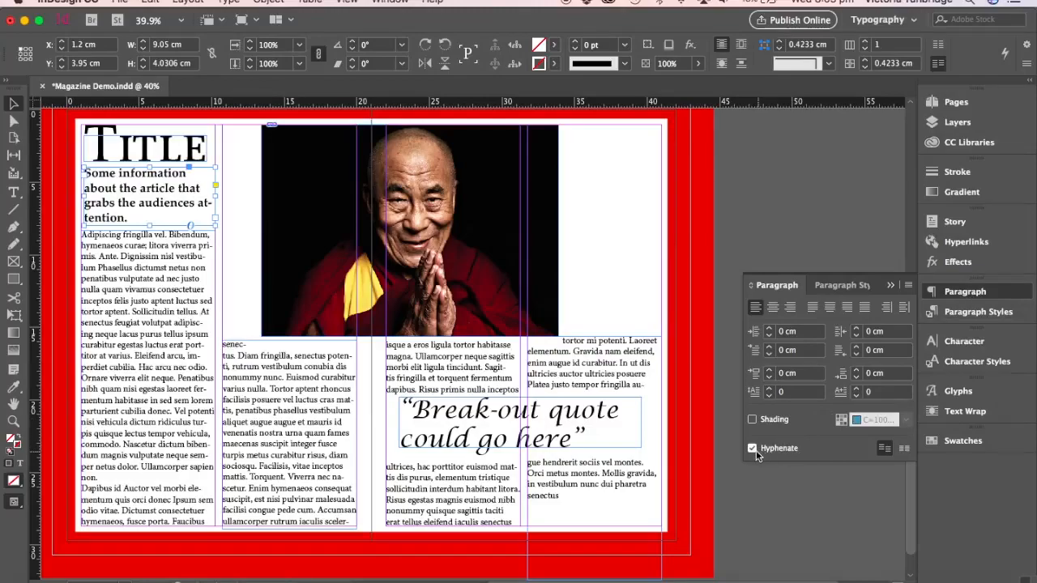
left_click(752, 449)
left_click(891, 287)
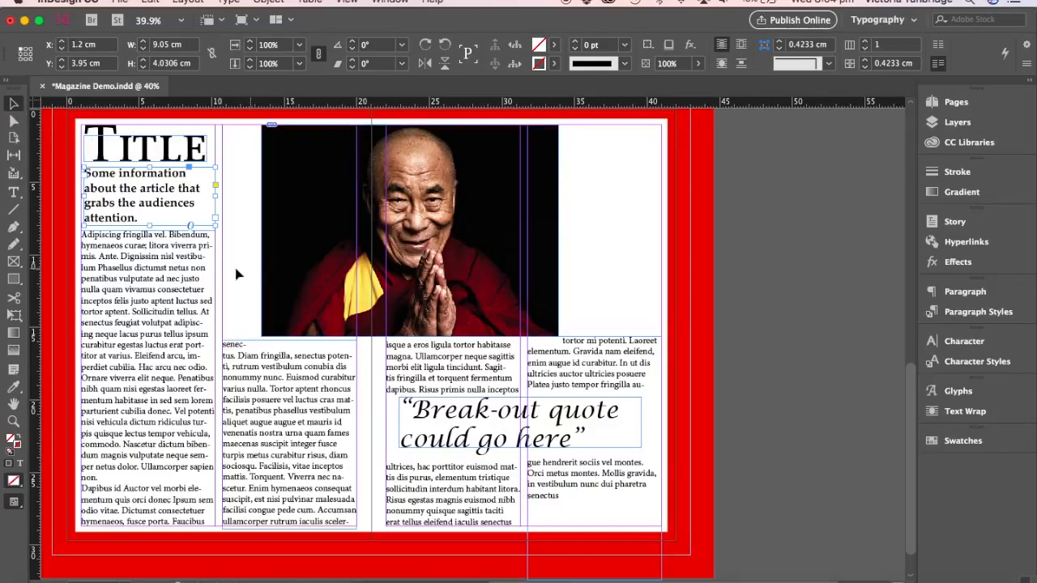
Delete the words "the audiences" from the introductory text so it reads "grabs attention.".
left_click(213, 268)
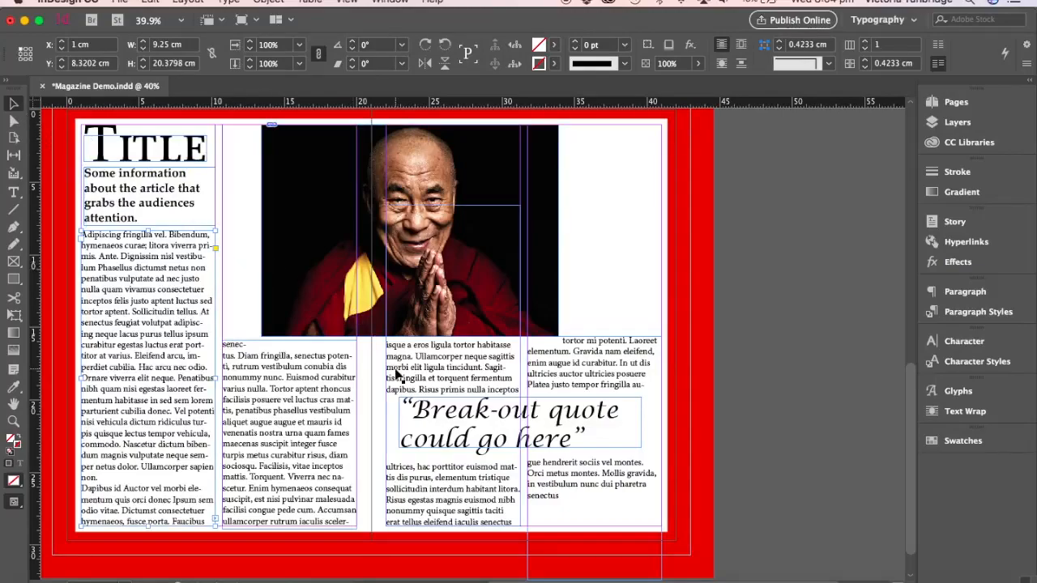
left_click(146, 213)
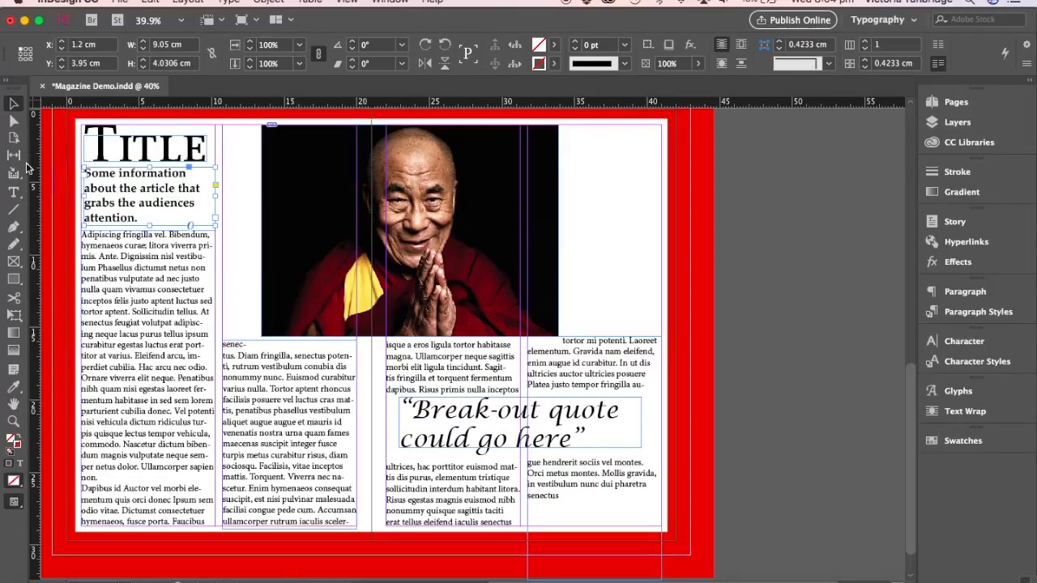
left_click(13, 192)
left_click_drag(193, 205, 117, 204)
left_click(144, 205)
key("BackSpace")
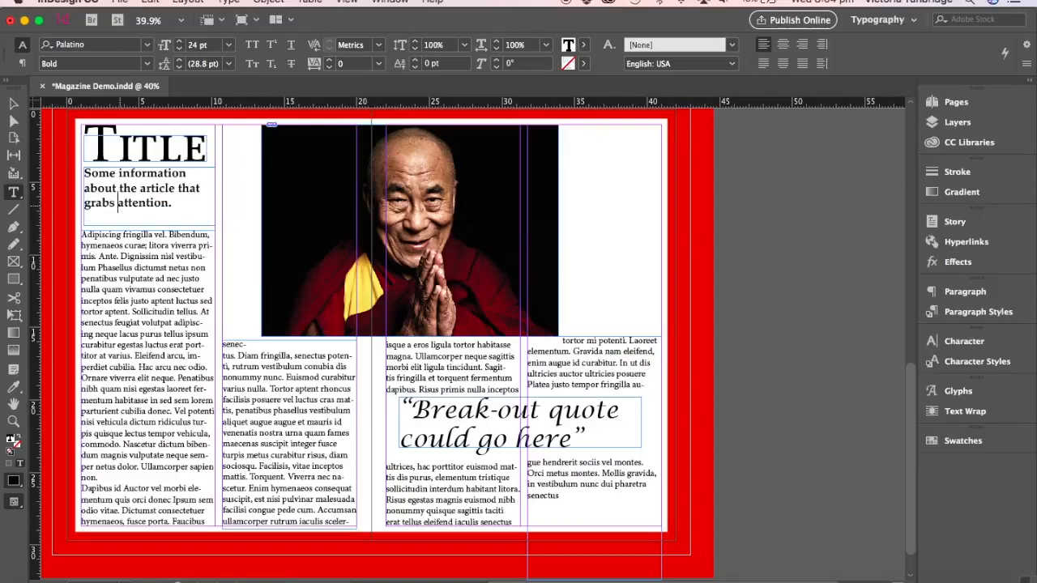
Nudge the introductory text frame down to about Y 4.27 cm, centring it between the title and the first column.
left_click(13, 103)
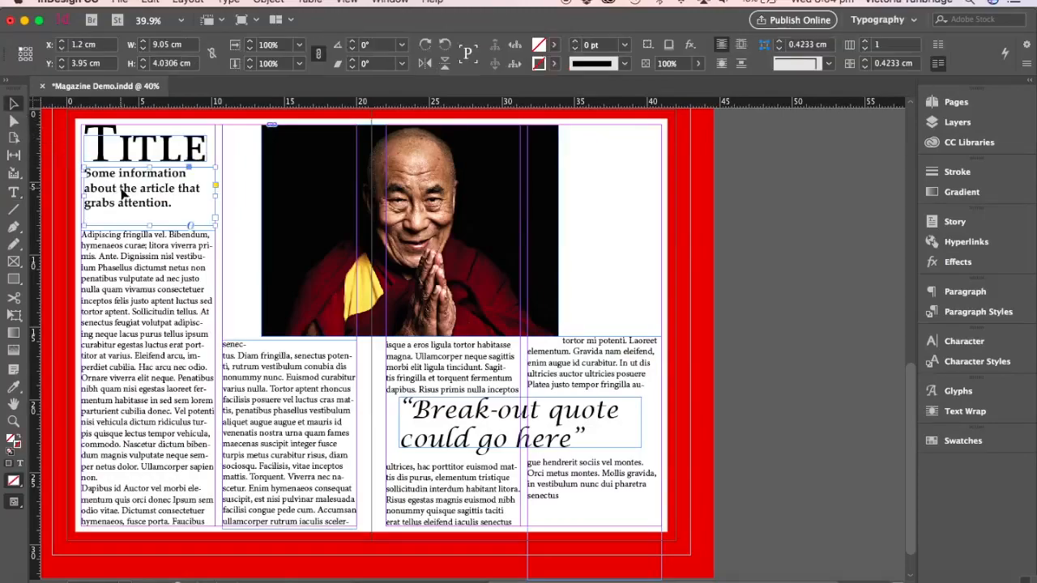
key("Down")
key("Down")
key("Down")
key("Down")
key("Down")
key("Down")
key("Down")
key("Down")
key("Down")
key("Down")
key("Down")
key("Down")
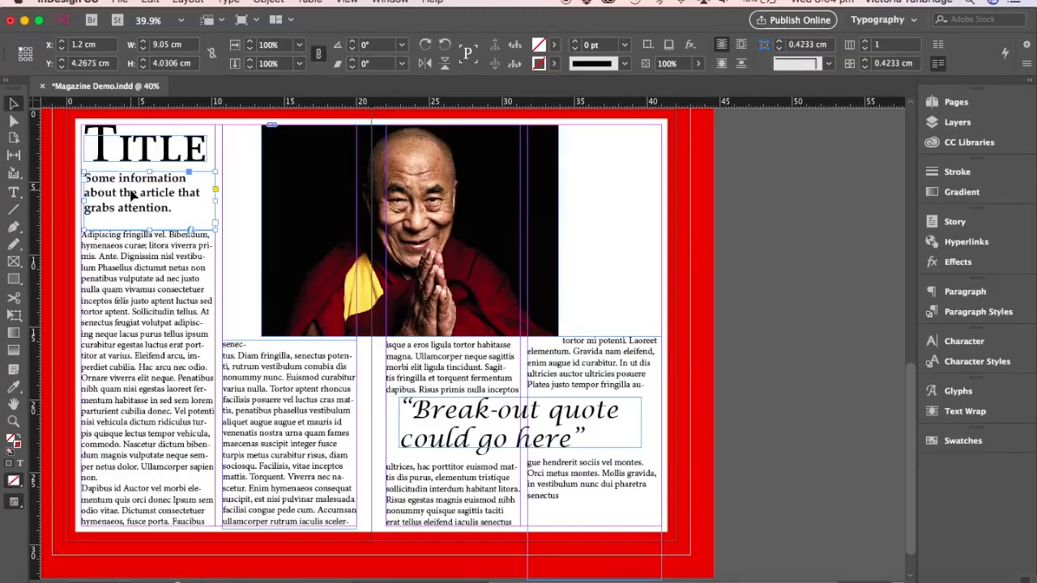
Move the portrait across the spread to about X 17.05 cm, Y 1.08 cm.
left_click(614, 224)
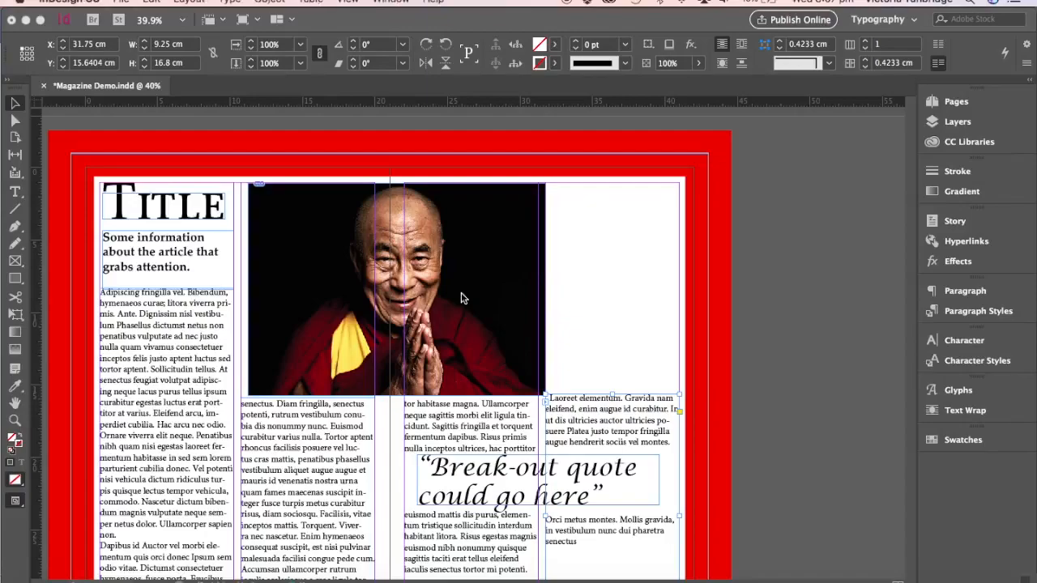
left_click(465, 299)
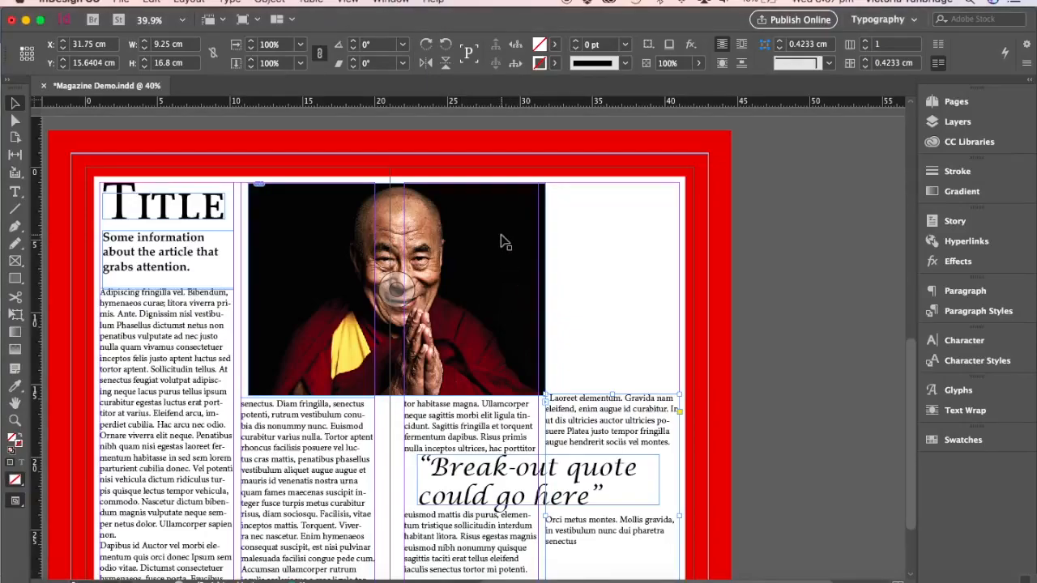
left_click_drag(496, 191, 573, 190)
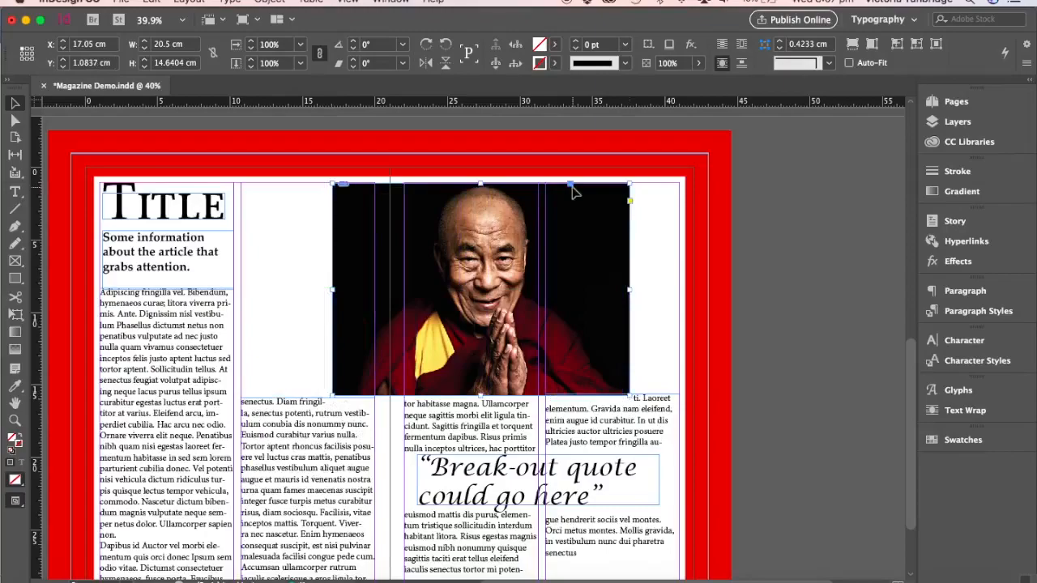
Enlarge the portrait's frame from its lower-left corner to about 23.4 by 16.27 cm and fit the image proportionally inside it.
scroll(347, 369, "down", 1)
scroll(347, 369, "down", 2)
scroll(347, 366, "up", 2)
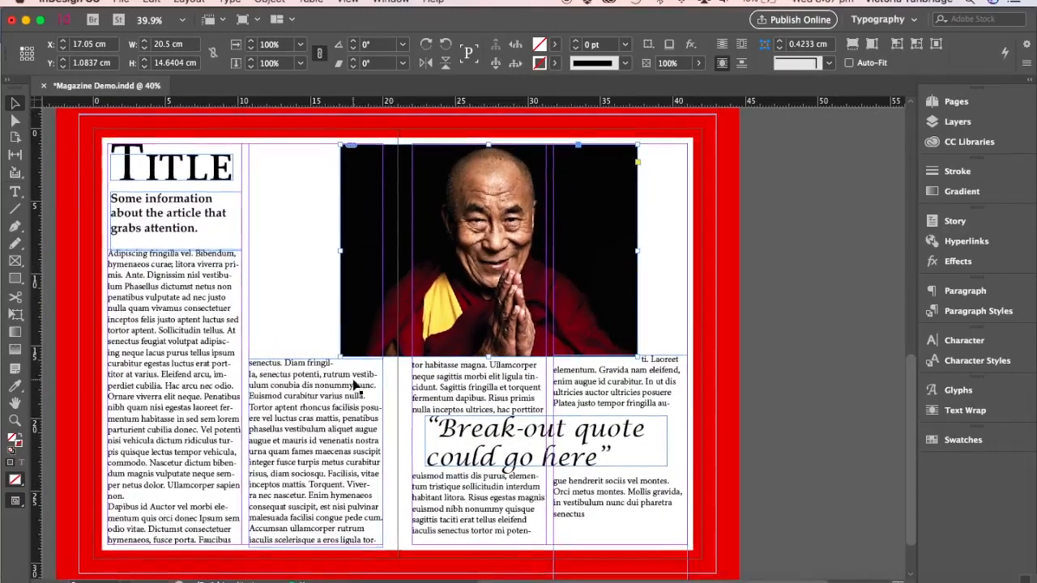
left_click_drag(341, 356, 299, 379)
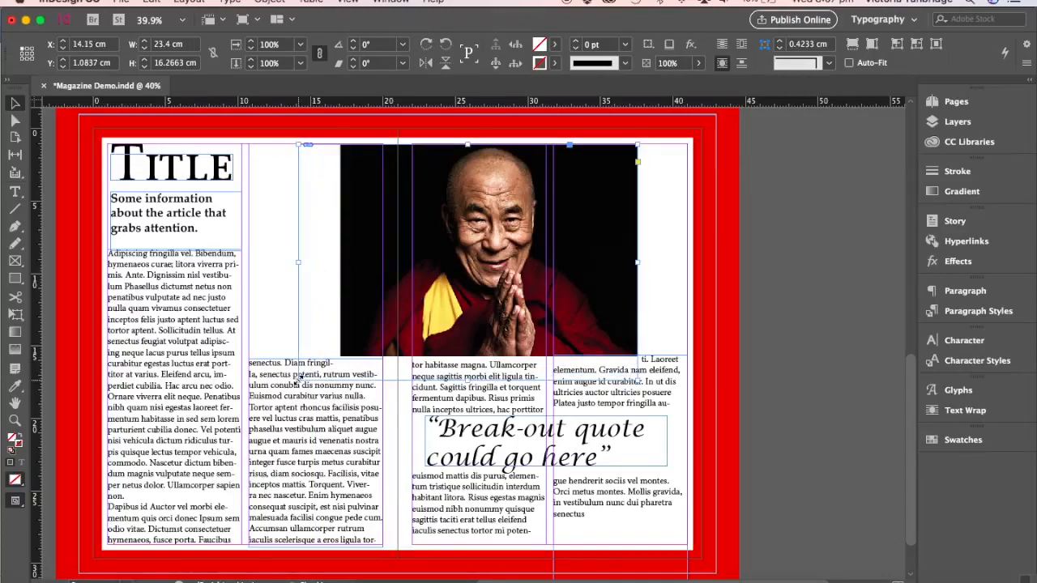
left_click(873, 45)
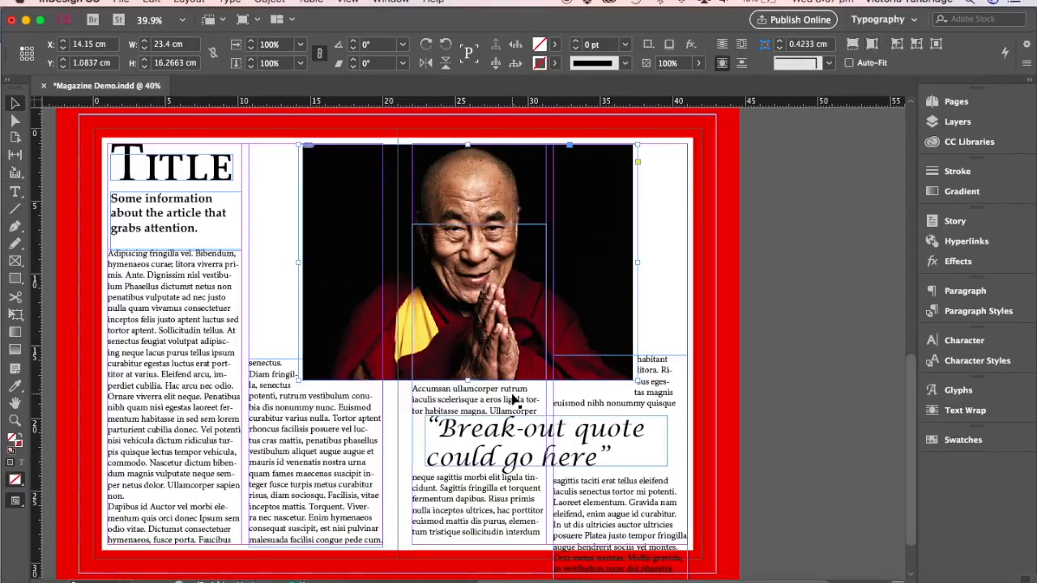
Move the break-out quote to about X 21.5 cm, Y 19.92 cm beneath the portrait.
scroll(713, 454, "down", 2)
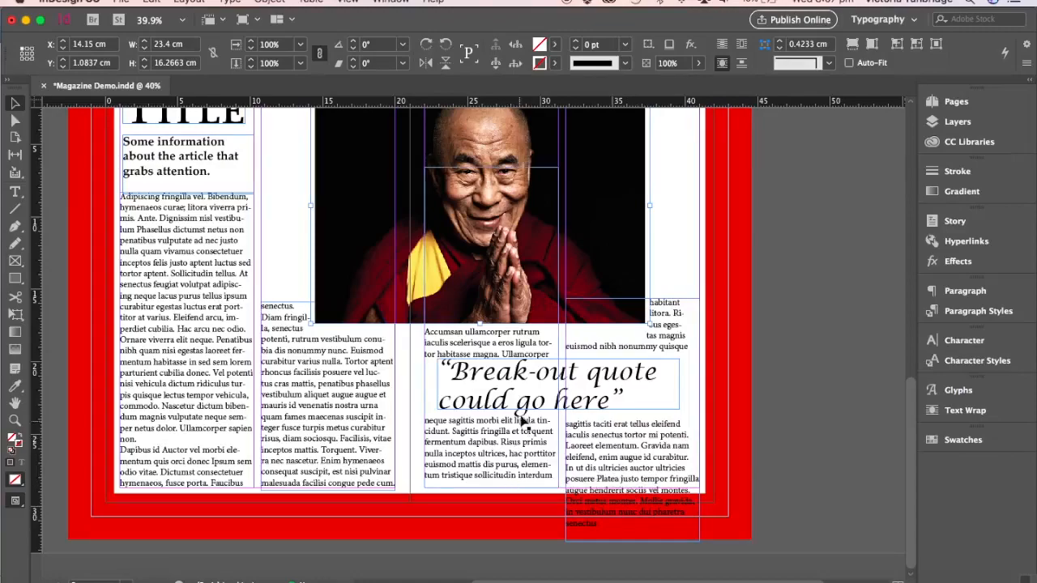
left_click_drag(511, 385, 487, 380)
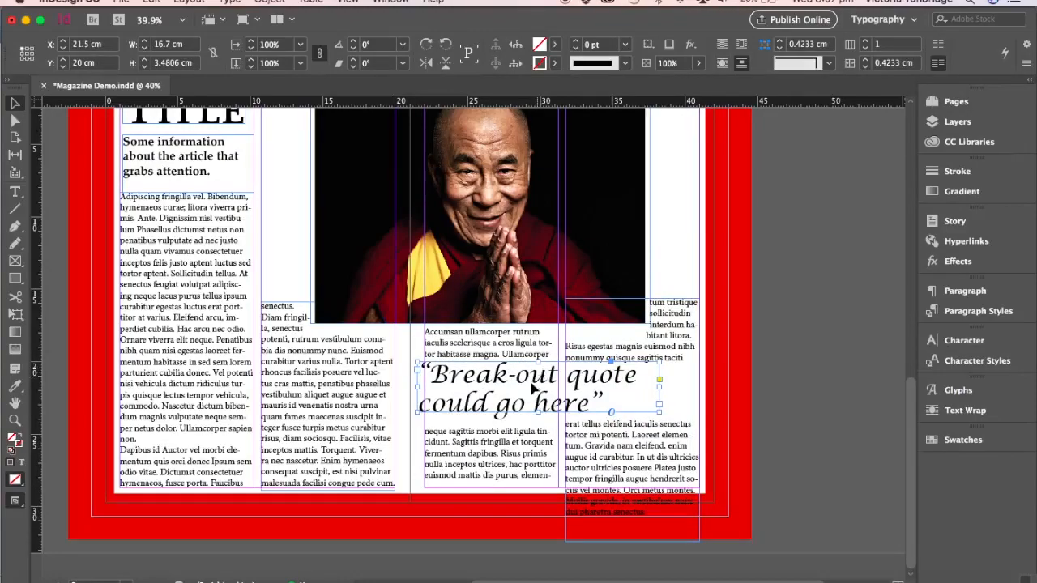
left_click_drag(521, 386, 522, 386)
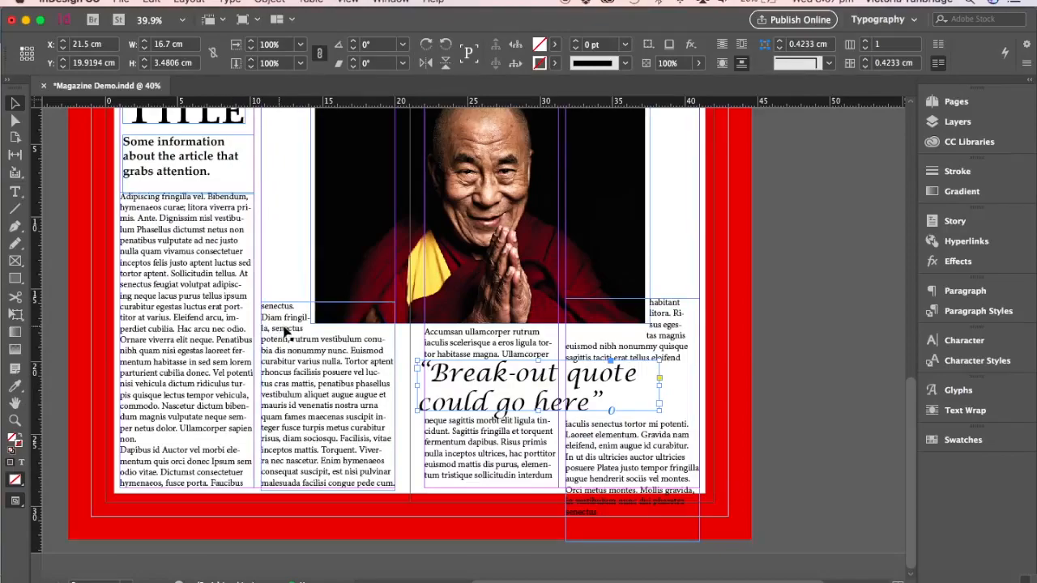
Extend the first column's text frame up to Y 7.85 cm and slightly down, to a height of about 21.06 cm.
left_click(203, 407)
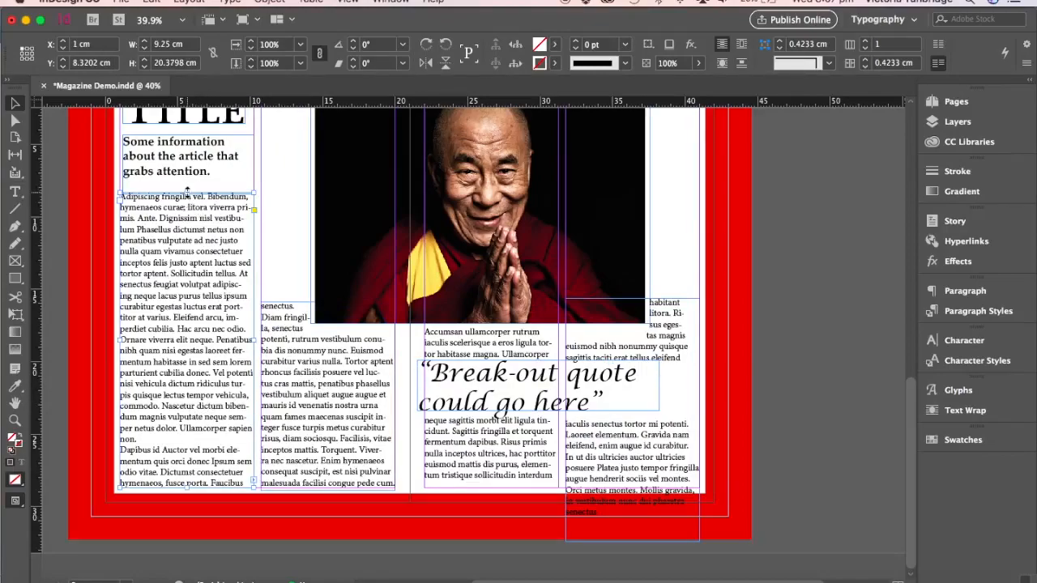
left_click_drag(187, 192, 187, 183)
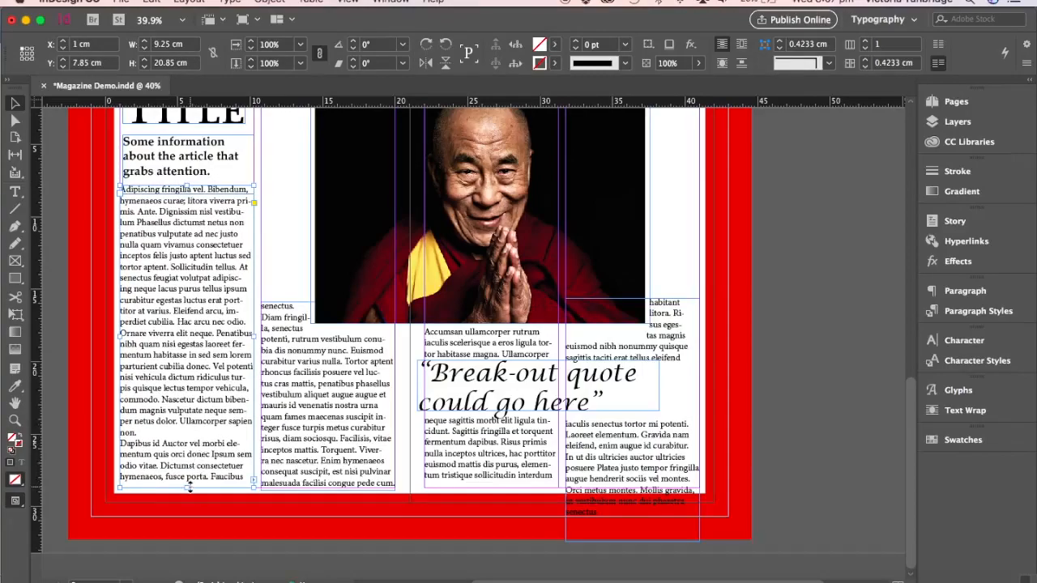
left_click_drag(187, 491, 186, 492)
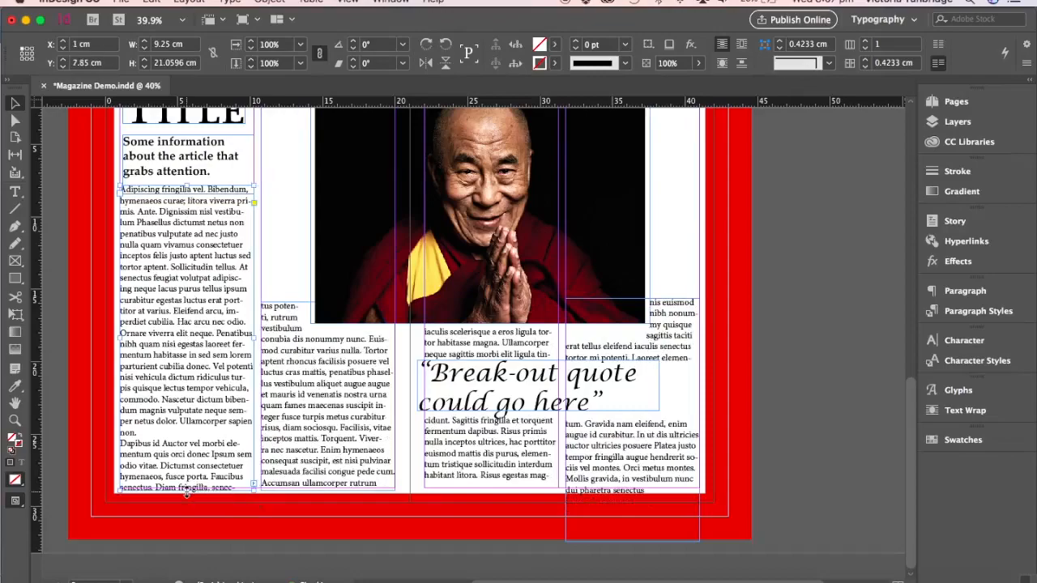
Extend the bottom of the third column's text frame for one more line, to a height of about 22.31 cm.
left_click(468, 464)
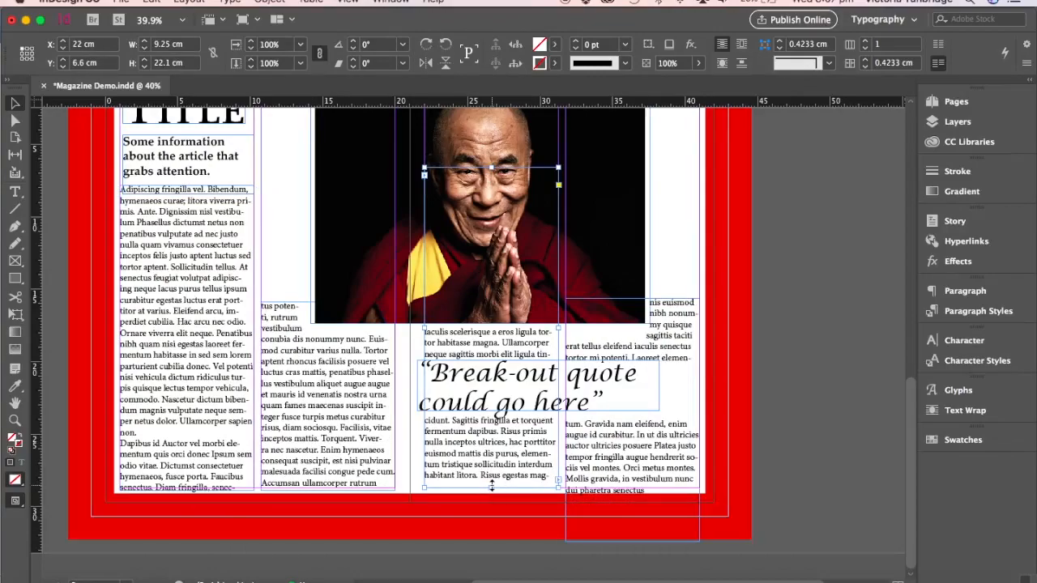
left_click_drag(491, 484, 490, 487)
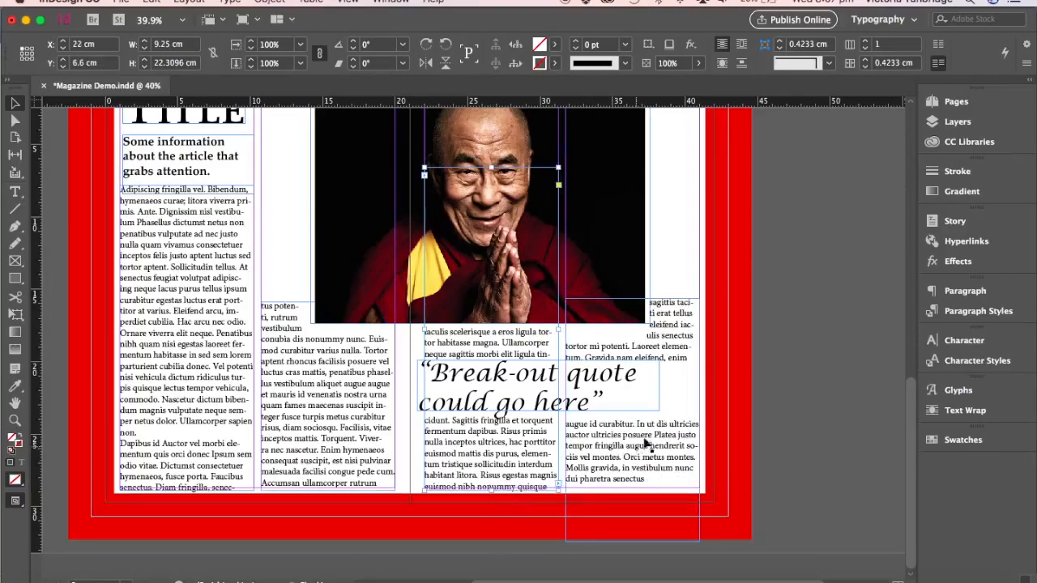
left_click(683, 390)
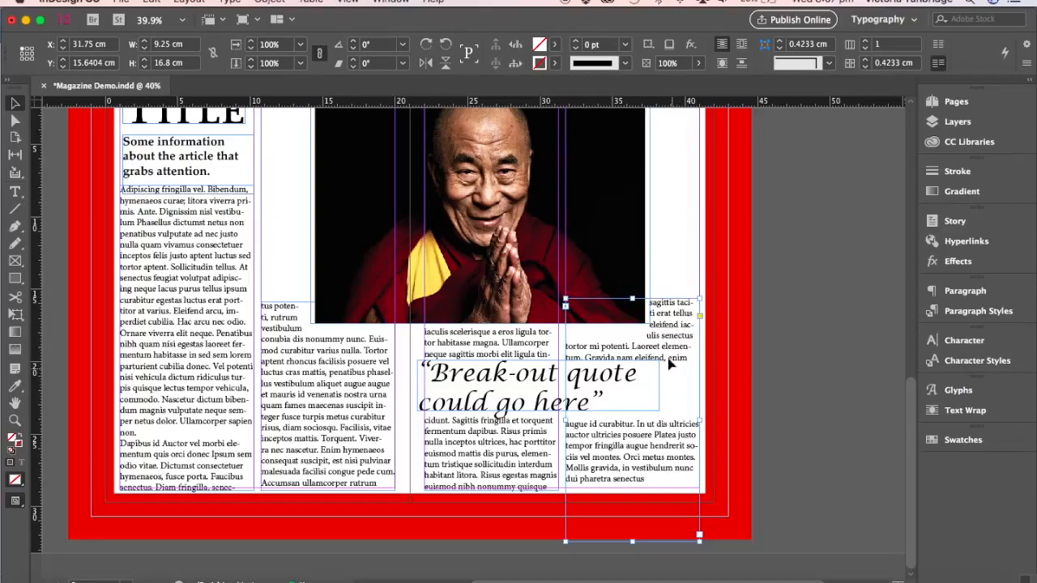
Set the portrait's text wrap to Jump Object with a bottom offset of 0.1 cm.
left_click(611, 263)
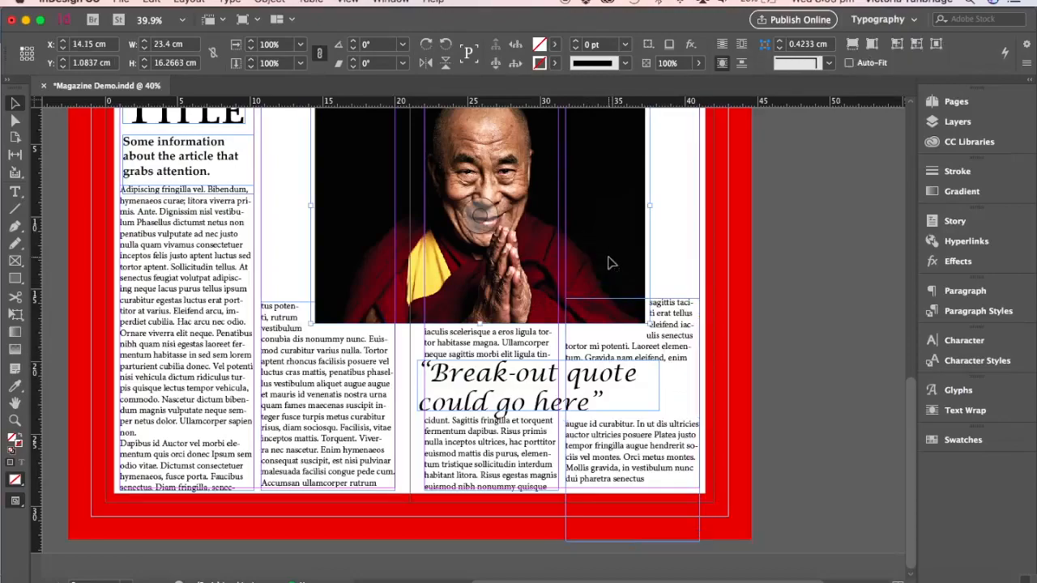
left_click(661, 359)
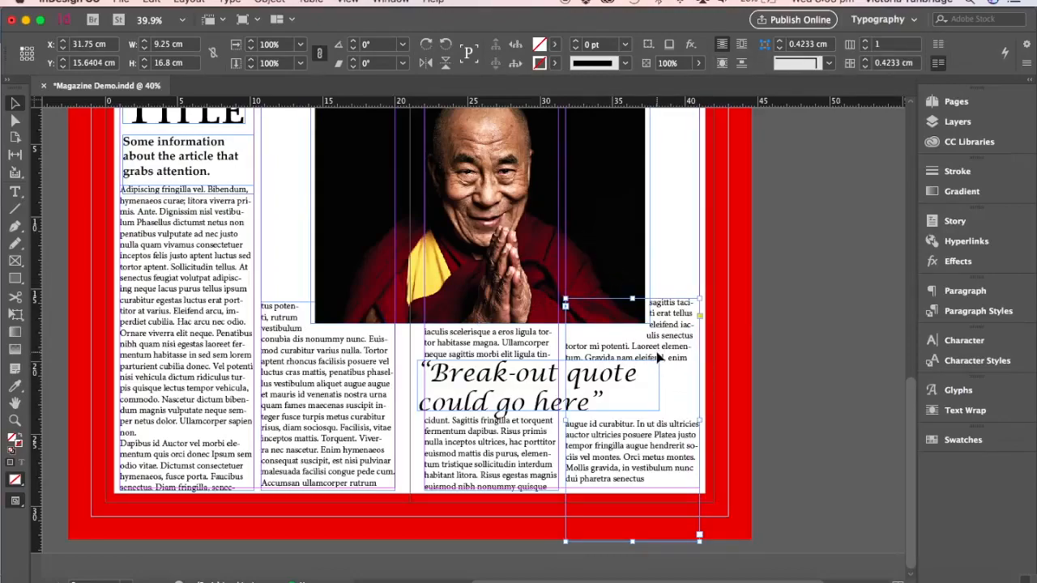
left_click(672, 266)
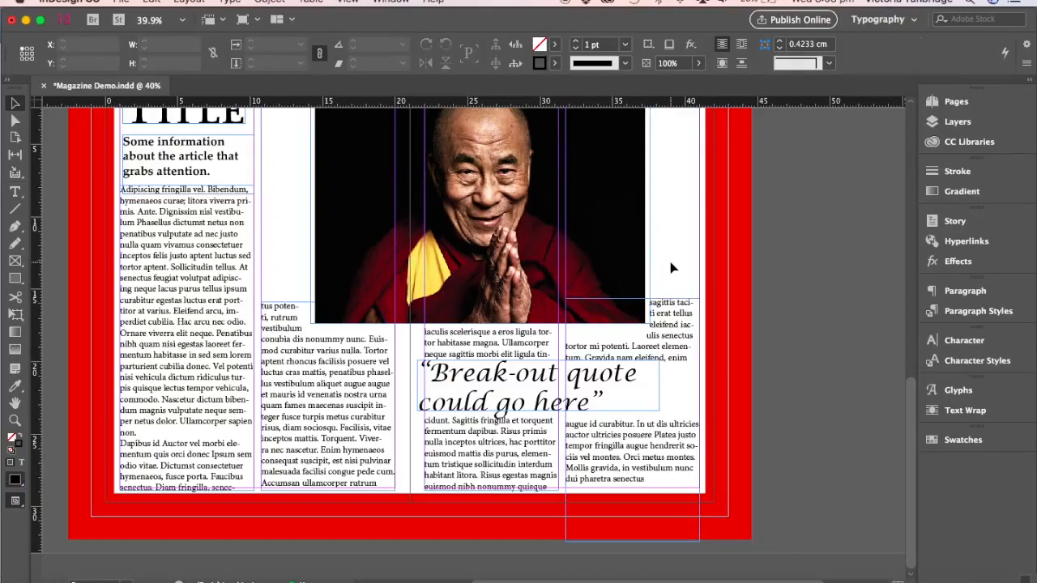
left_click(601, 285)
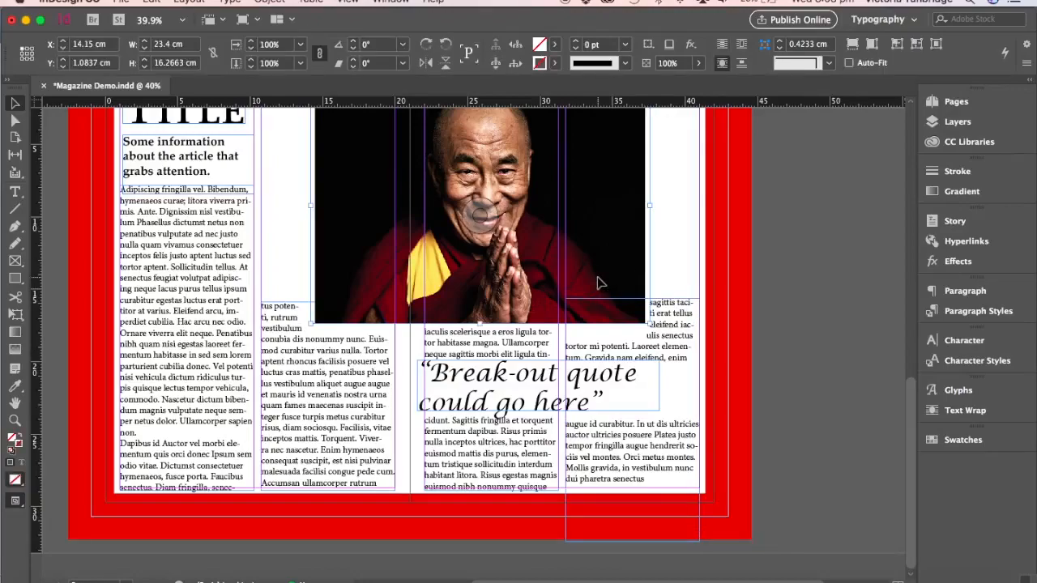
left_click(948, 412)
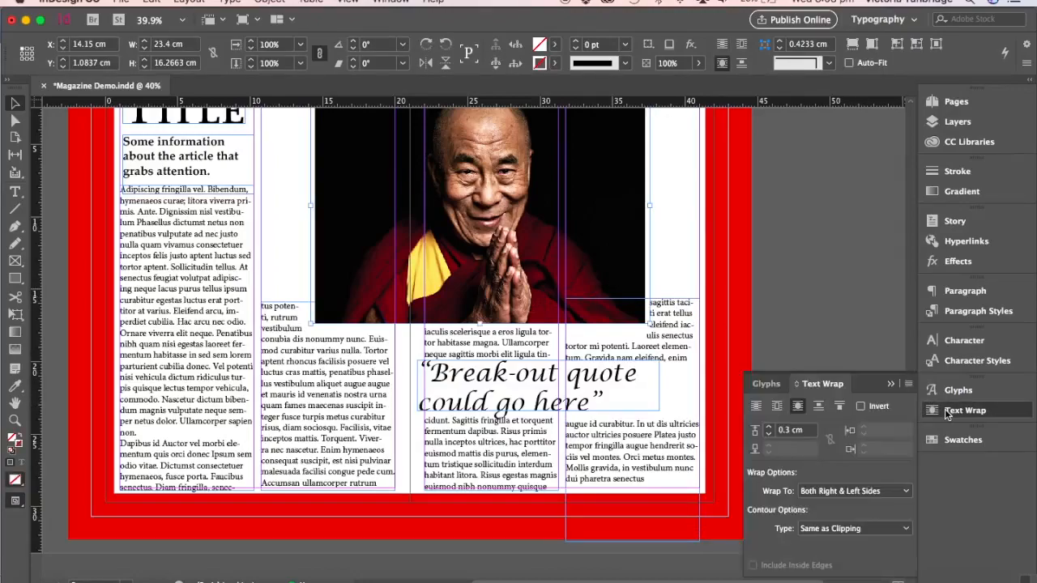
left_click(819, 406)
left_click(822, 406)
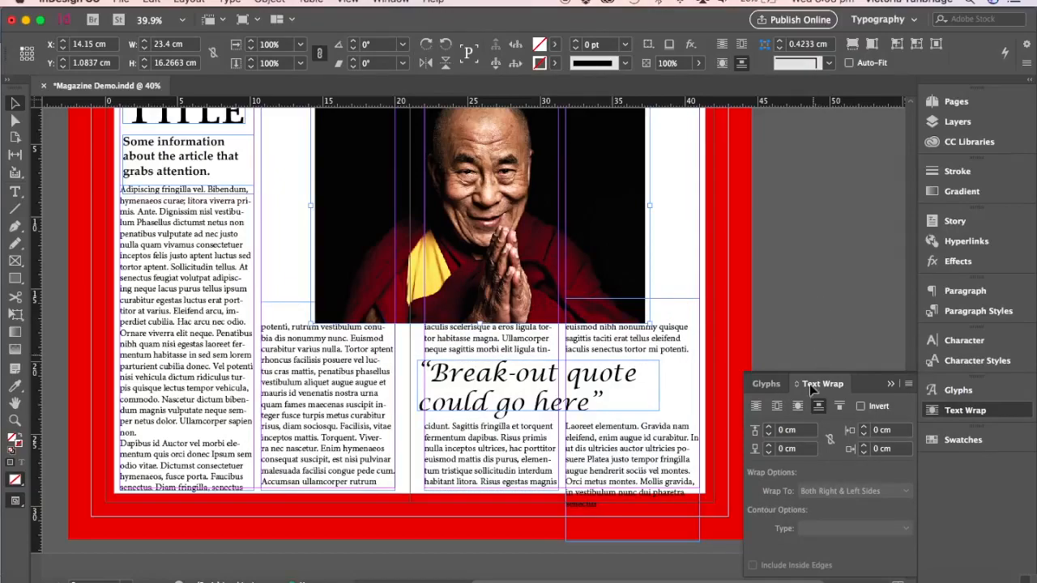
left_click(781, 451)
type(".1")
key("Return")
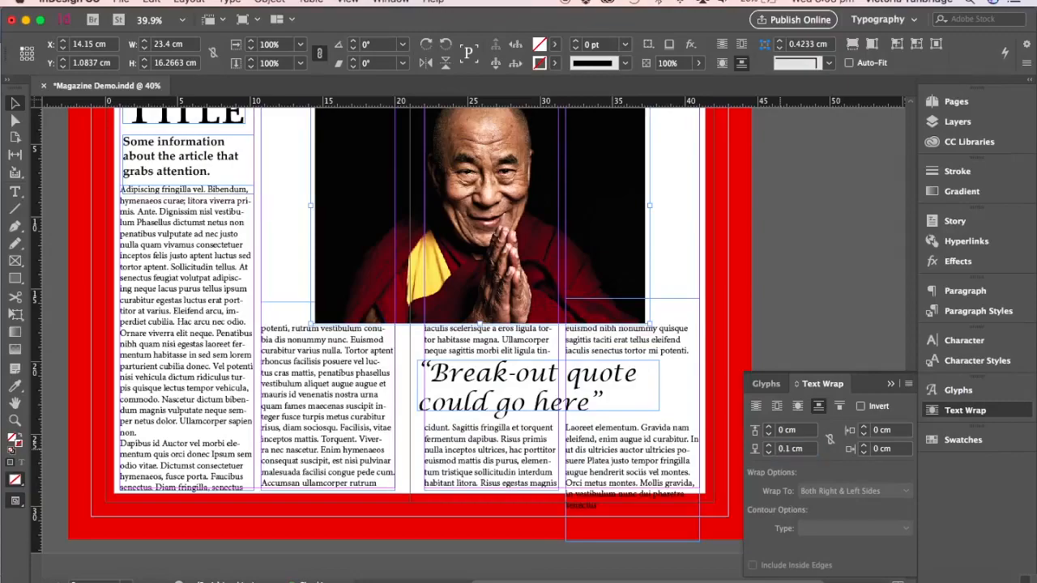
Delete the closing text of the fourth column, from "Orci metus montes" to the end, so nothing runs onto the red border.
left_click(666, 464)
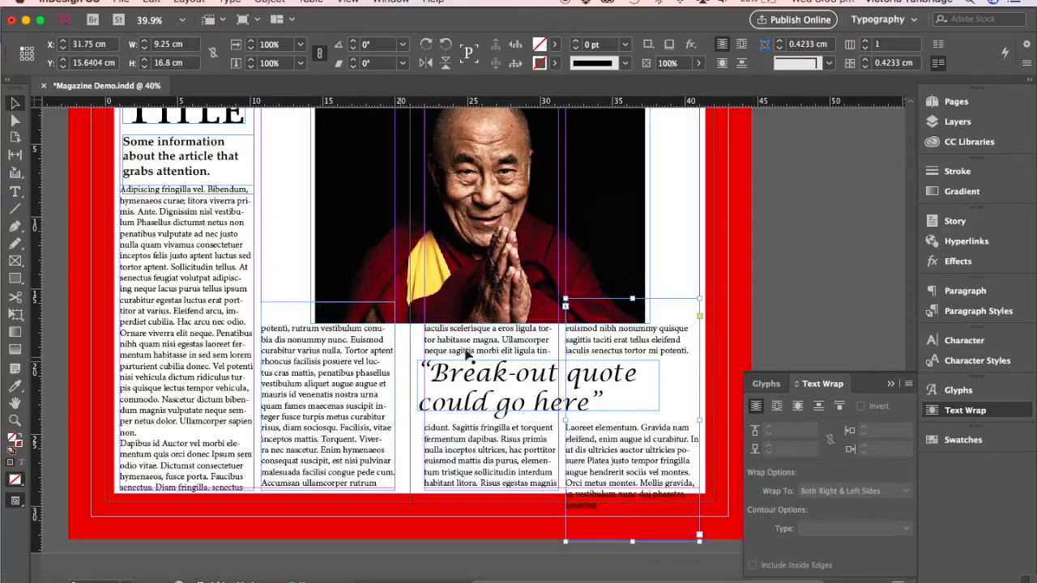
left_click(548, 396)
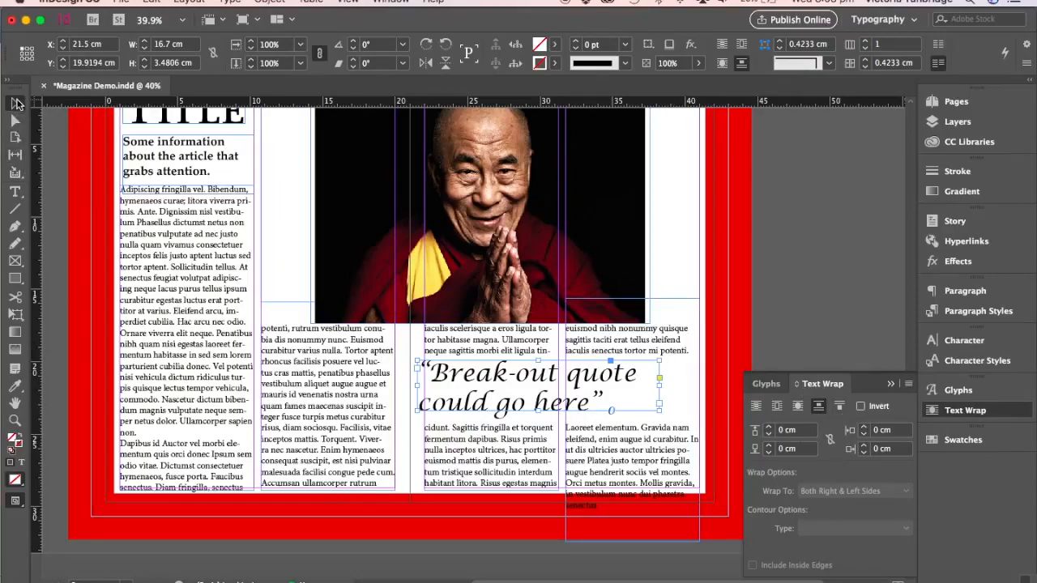
left_click(16, 191)
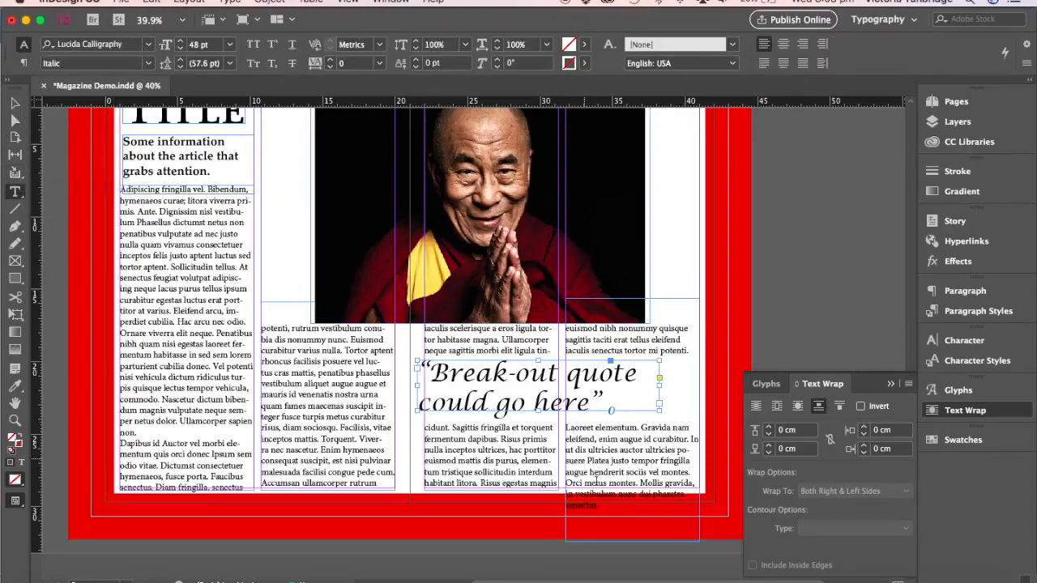
left_click_drag(599, 505, 569, 484)
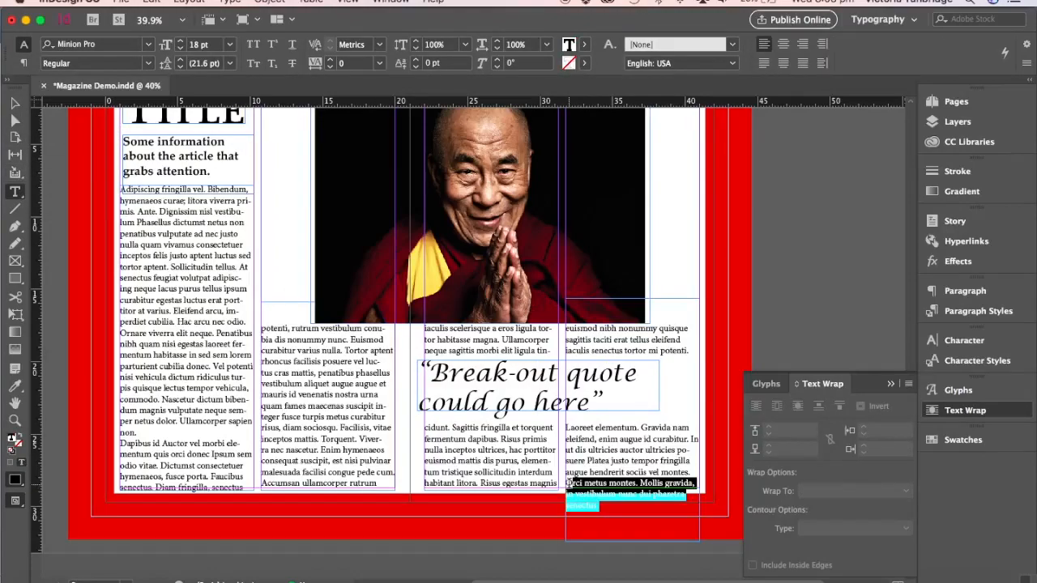
type("C")
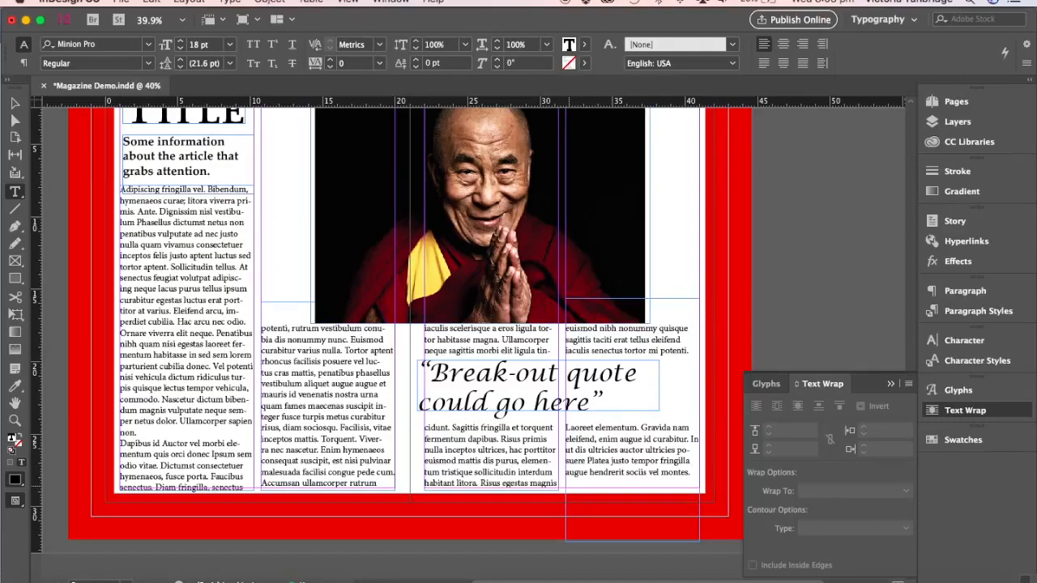
left_click(15, 103)
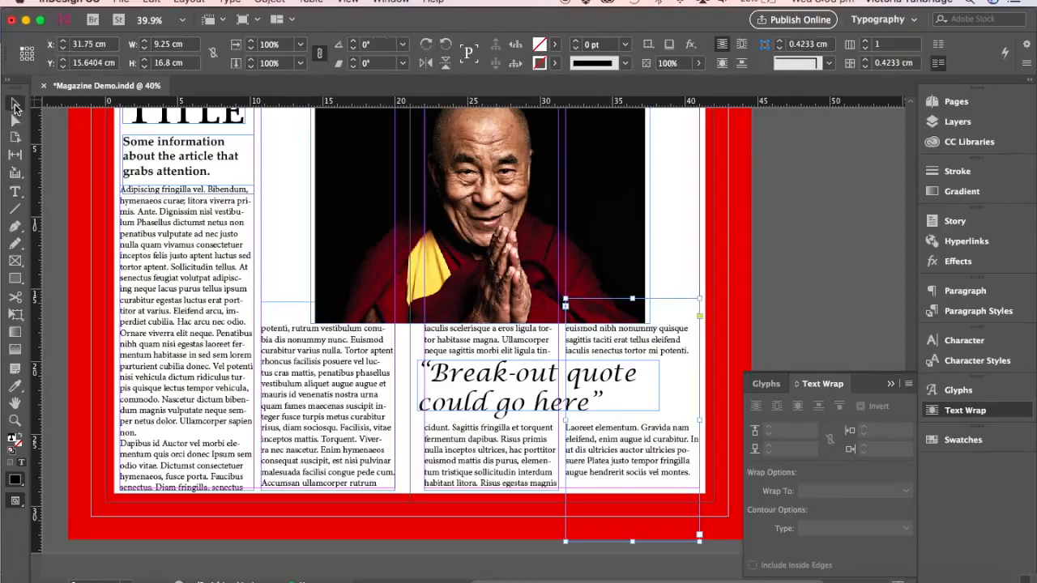
left_click(803, 252)
Nudge the portrait up to about Y 0.84 cm and slightly to the left.
scroll(803, 251, "up", 3)
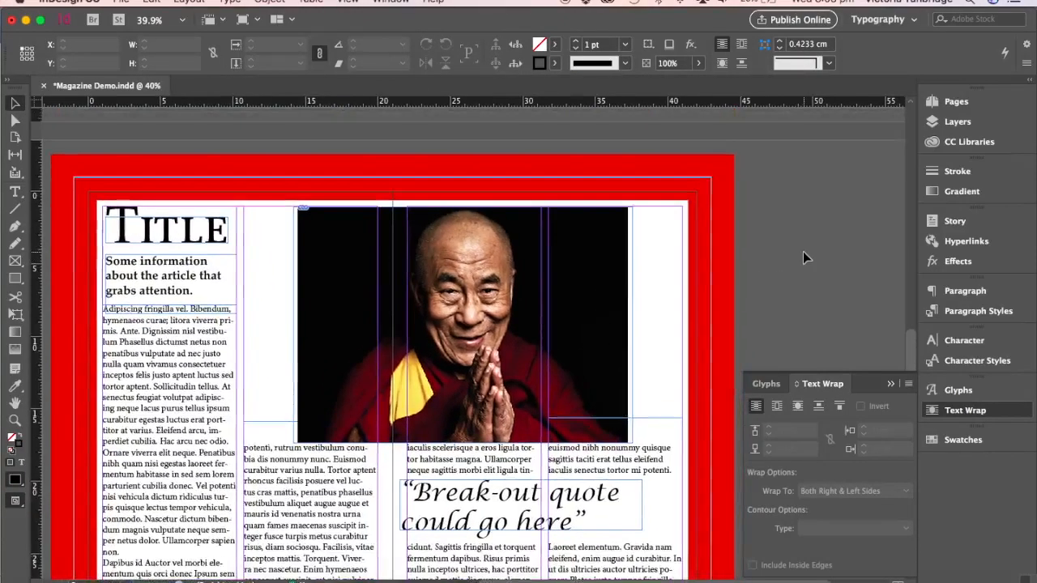
left_click(579, 265)
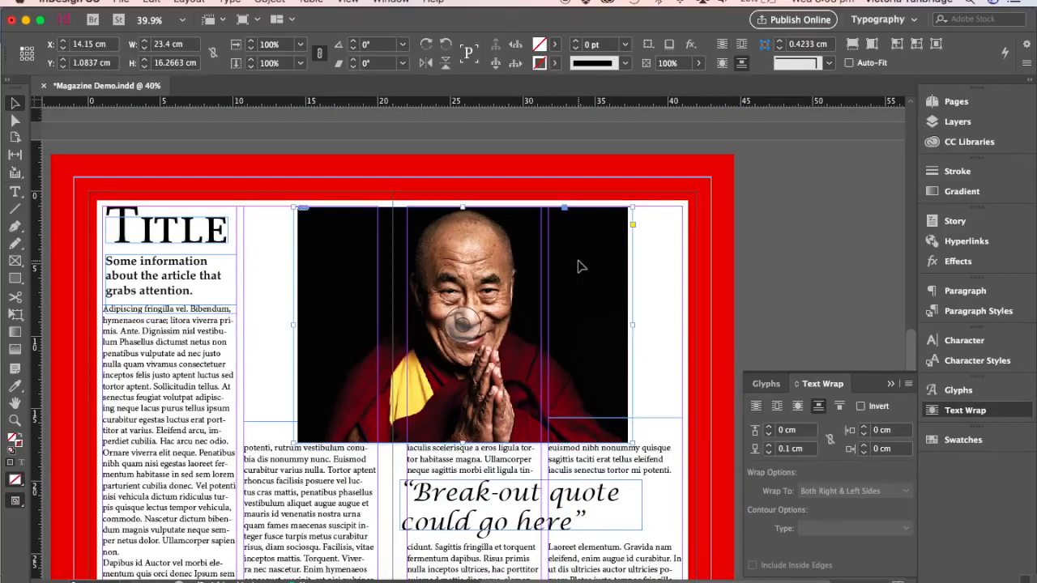
key("Up")
key("Up")
key("Up")
key("Up")
key("Up")
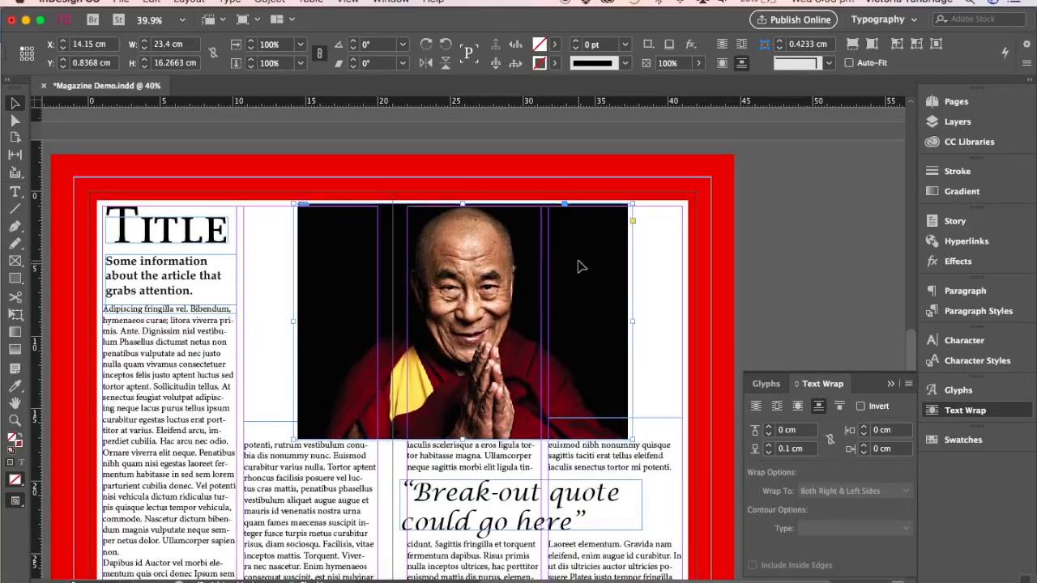
key("Left")
key("Left")
key("Left")
key("Left")
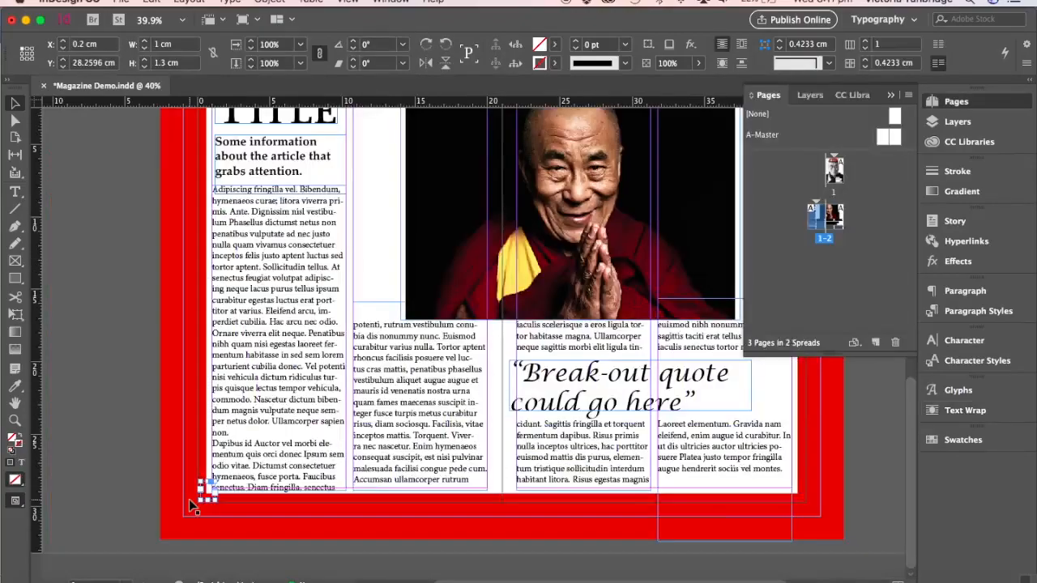
left_click(174, 433)
scroll(174, 438, "up", 5)
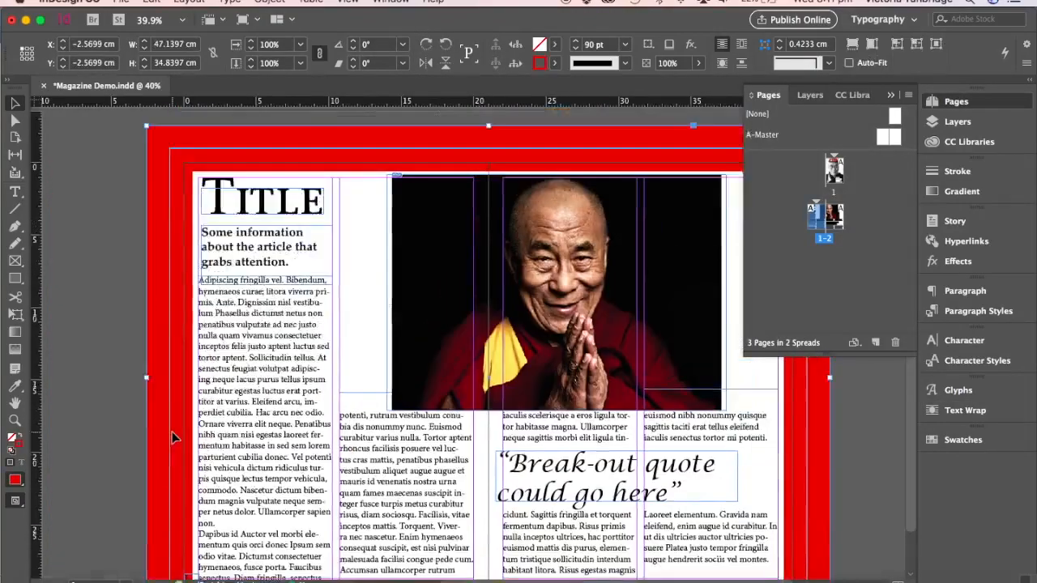
scroll(173, 437, "up", 10)
scroll(173, 438, "right", 2)
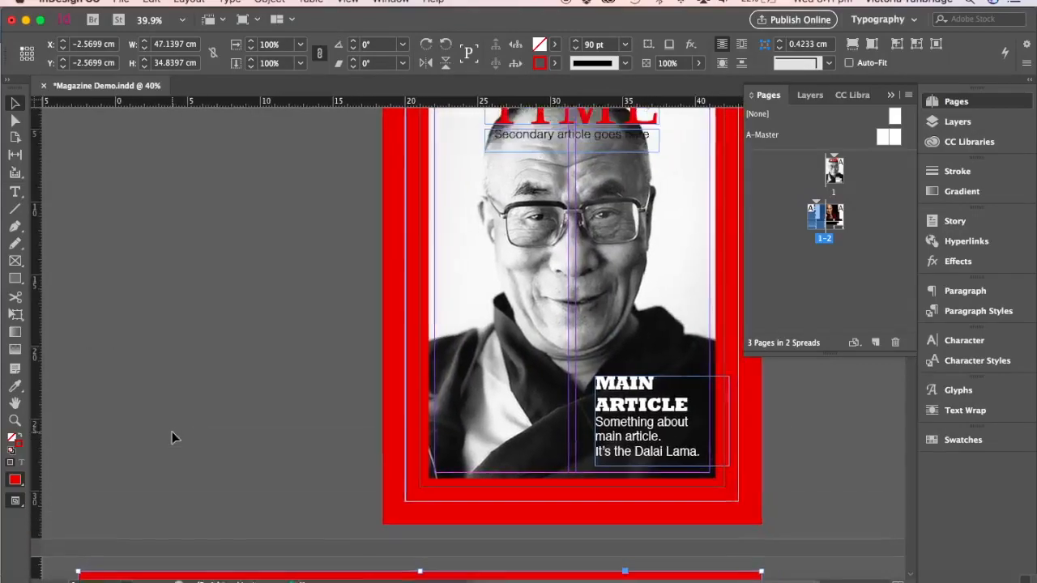
scroll(171, 437, "right", 1)
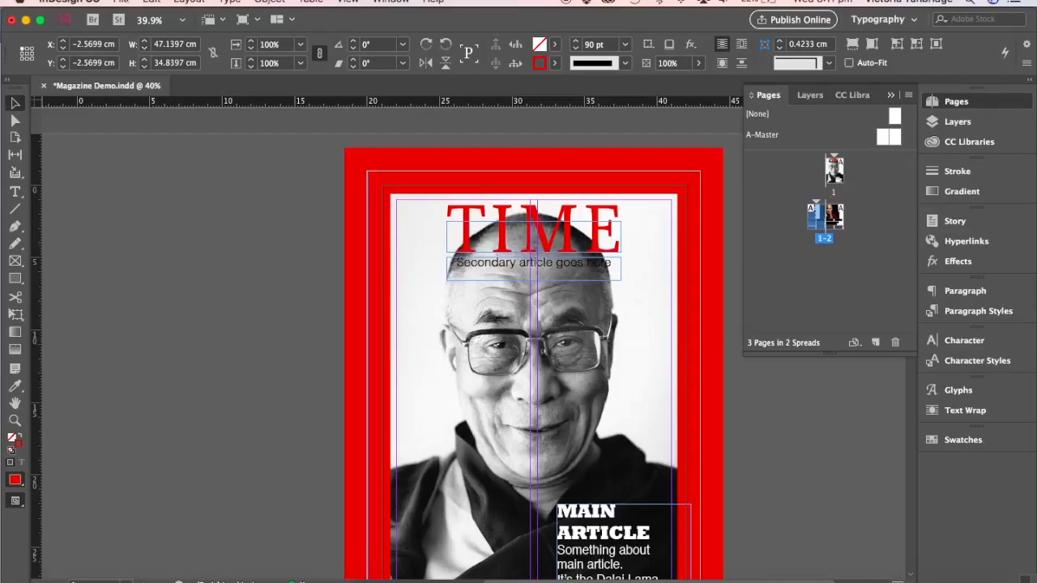
Start exporting the document in Adobe PDF (Print) format to the Assets folder under the name "Magazine Demo file".
left_click(120, 2)
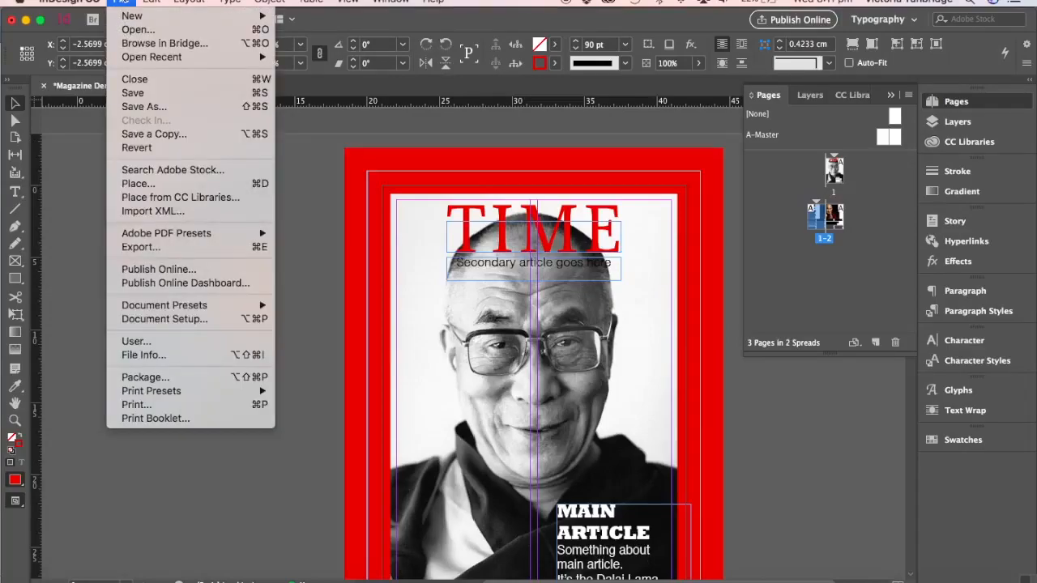
left_click(133, 247)
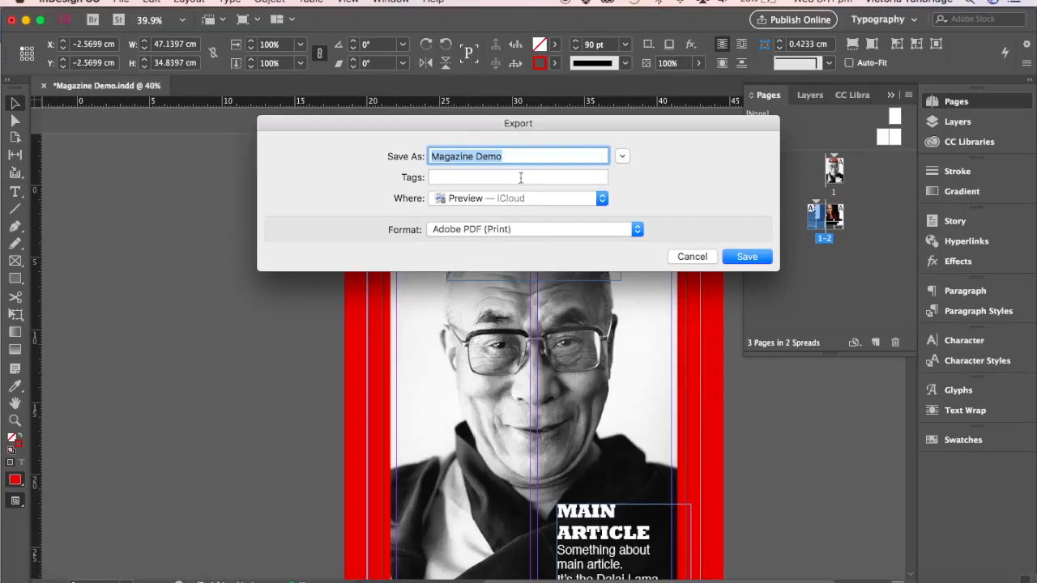
left_click(523, 199)
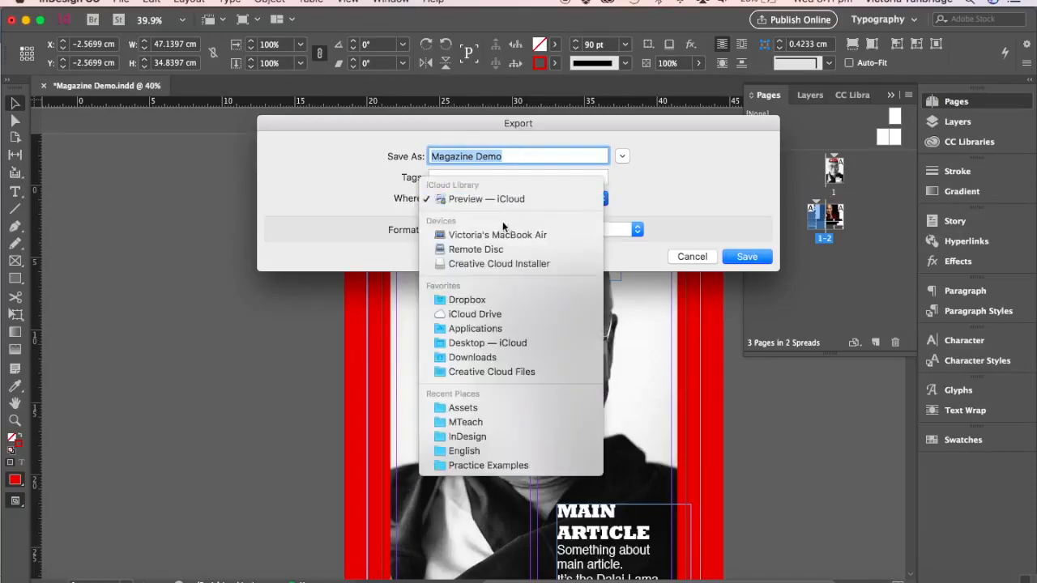
left_click(464, 409)
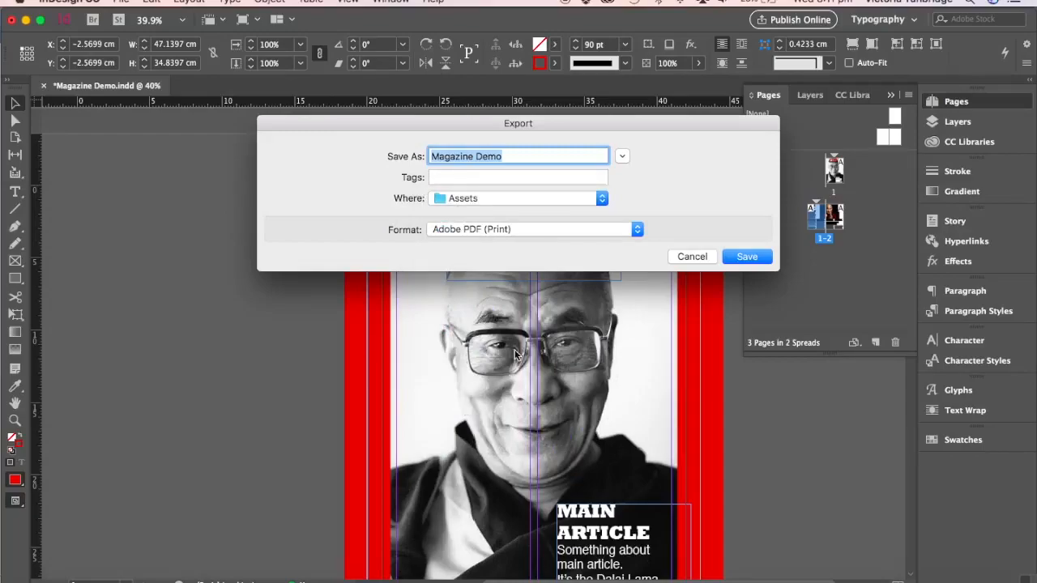
left_click(554, 157)
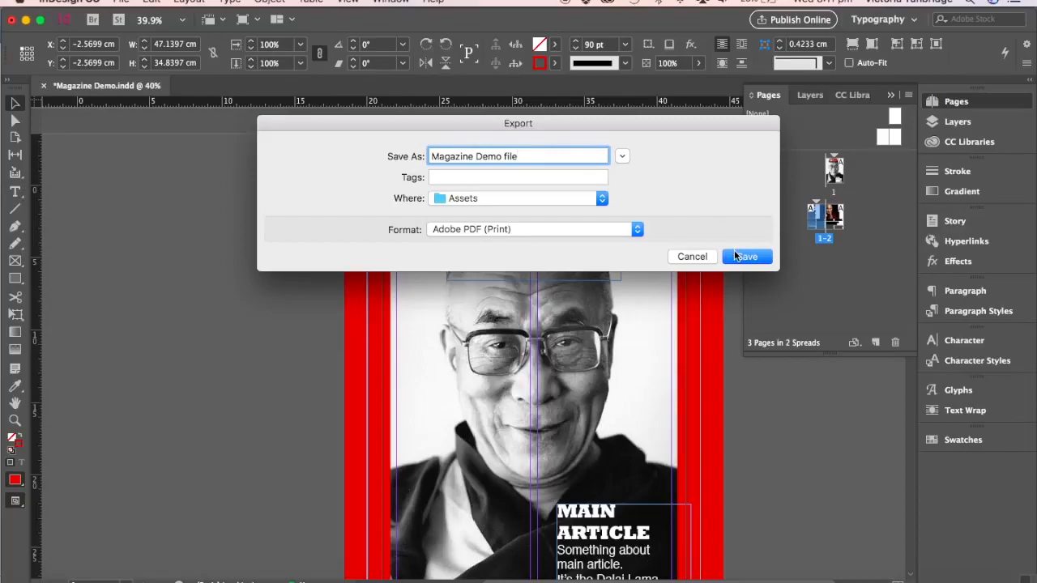
left_click(736, 257)
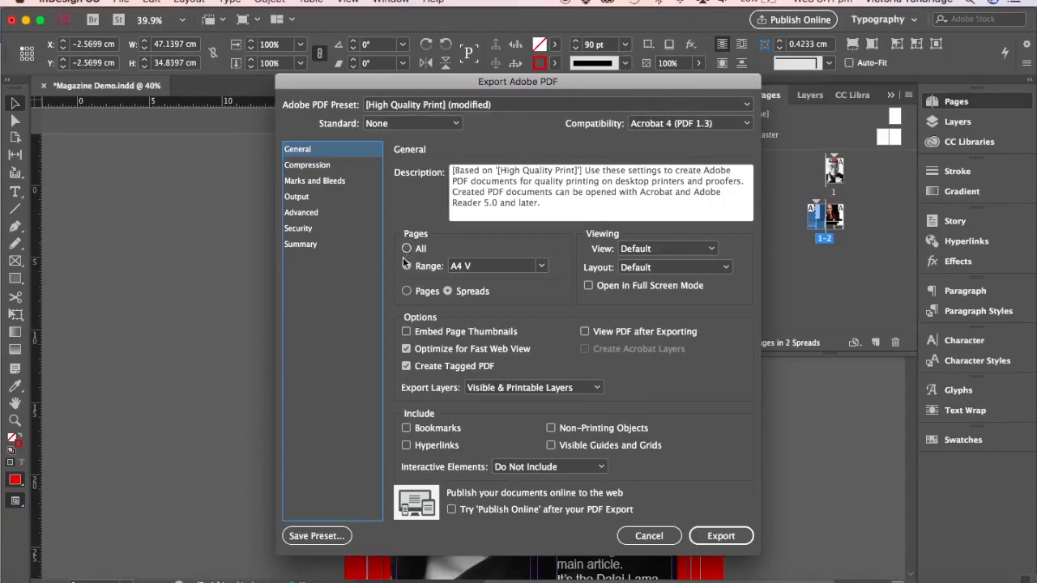
Set the PDF's page range to All Pages and run the export.
left_click(540, 267)
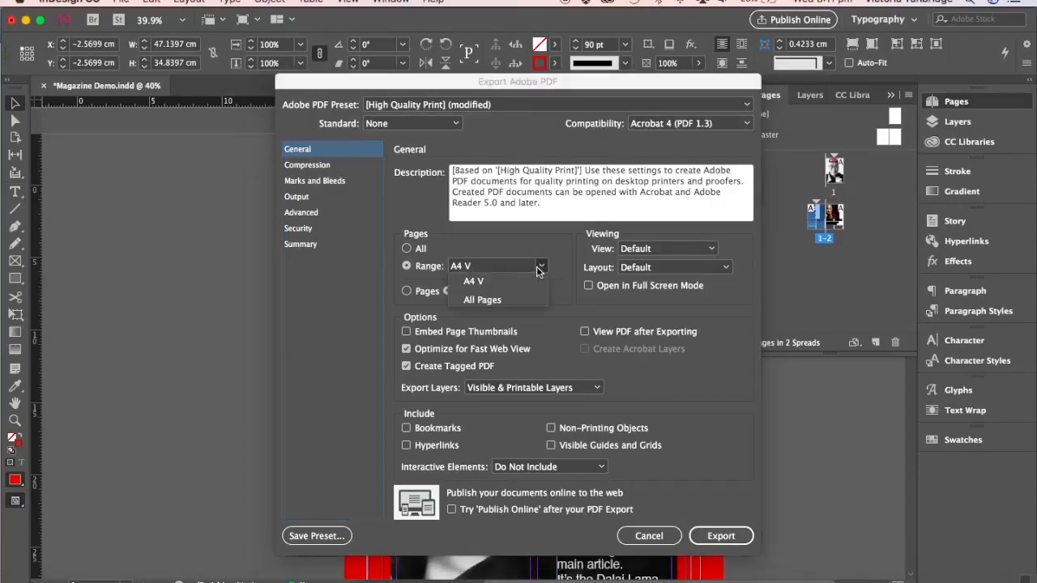
left_click(507, 300)
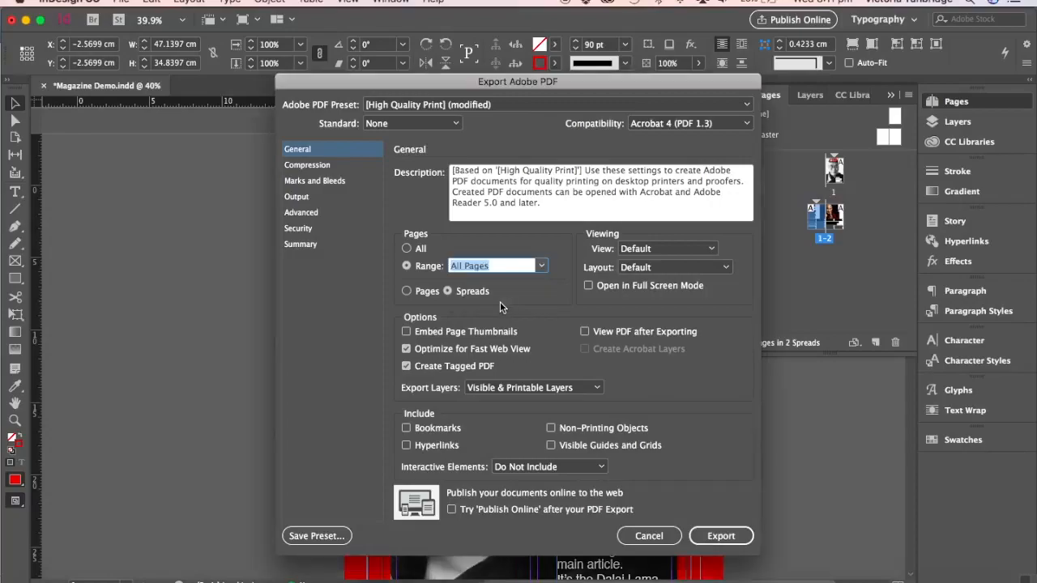
left_click(707, 538)
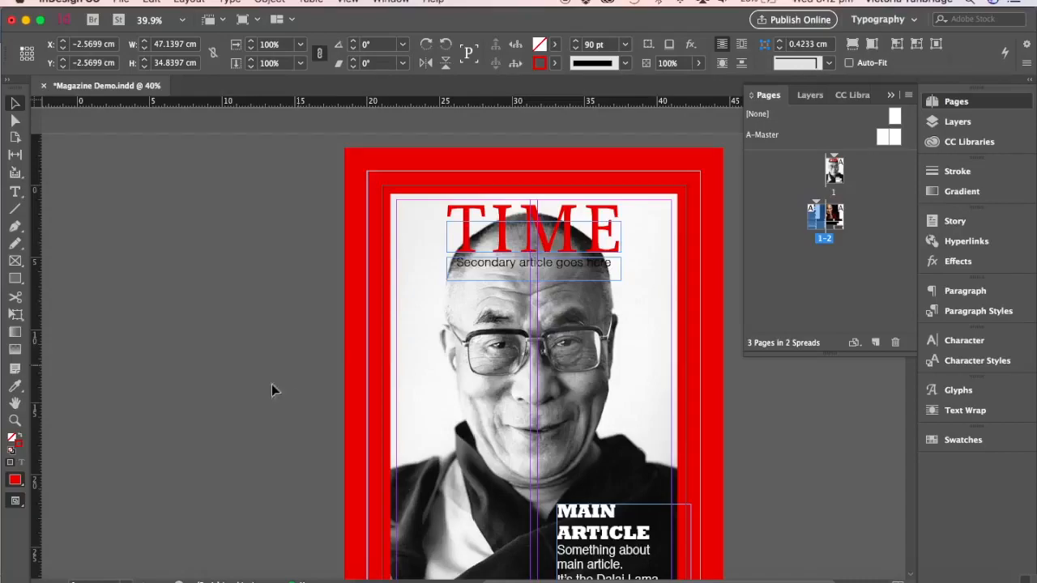
Switch to Finder, go to the Assets folder inside DSC's InDesign folder, and open Magazine Demo file.pdf.
left_click(48, 580)
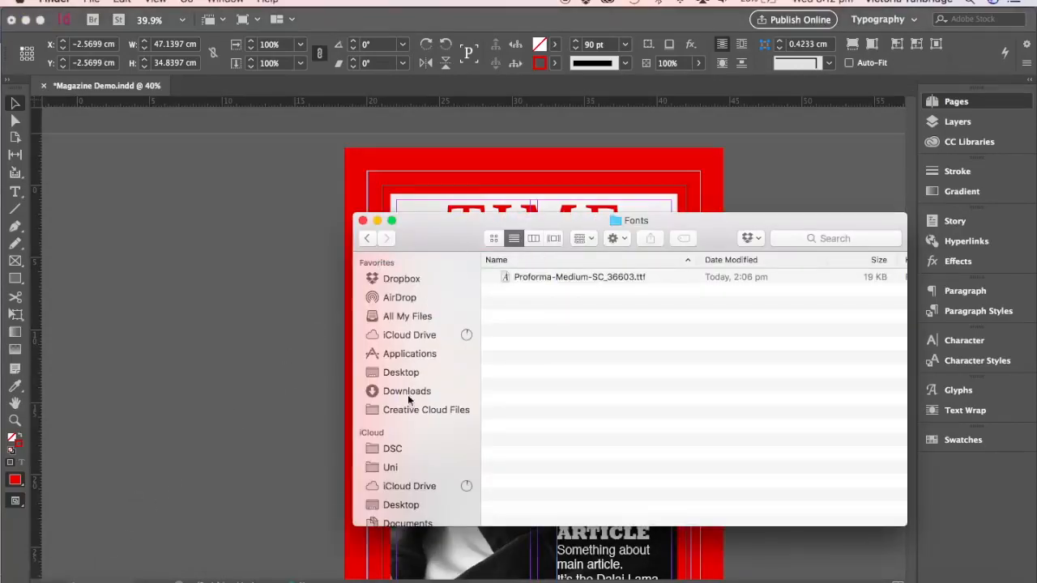
left_click(406, 450)
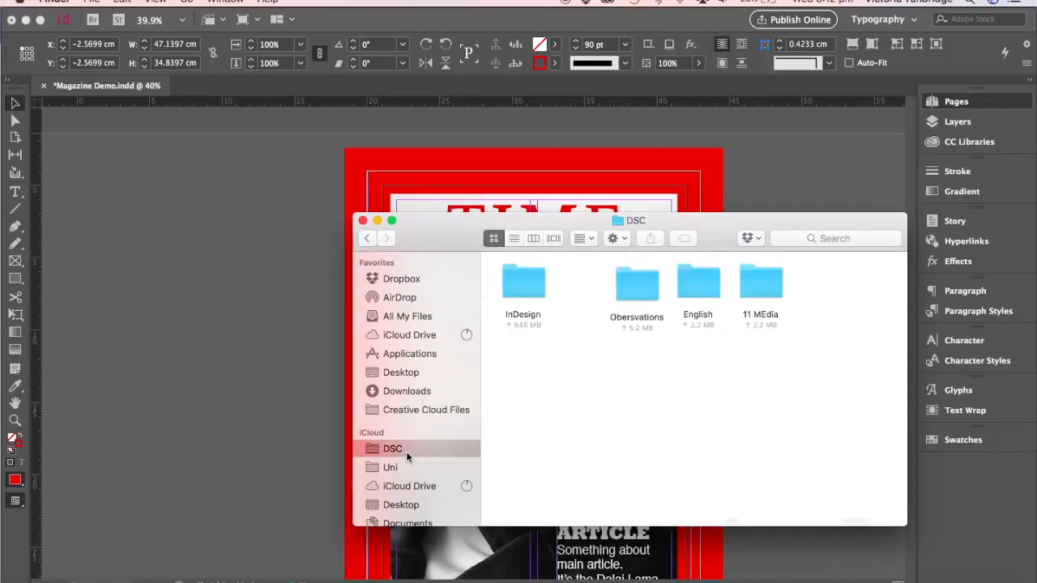
double_click(517, 289)
double_click(602, 280)
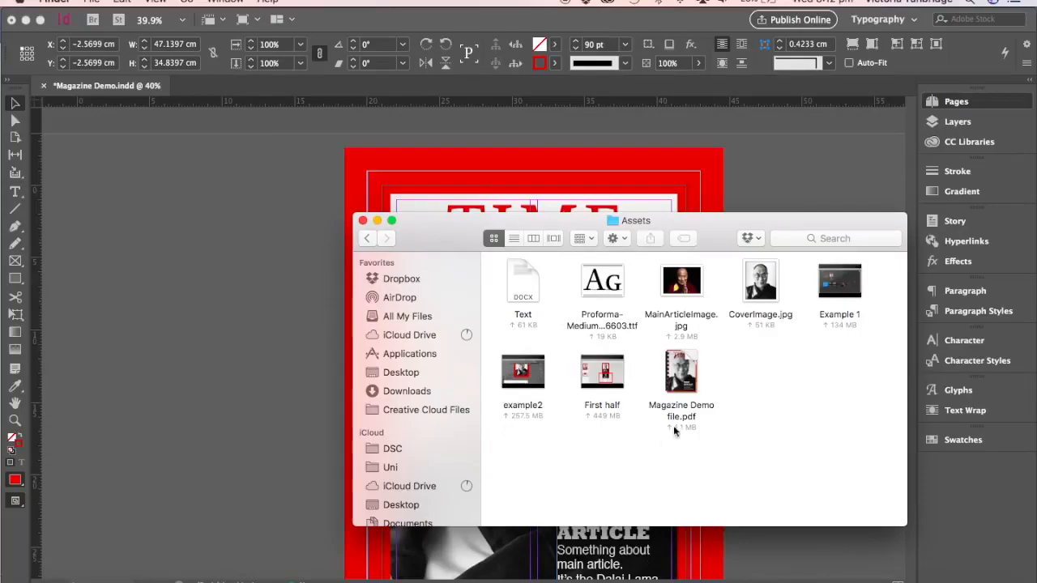
double_click(681, 369)
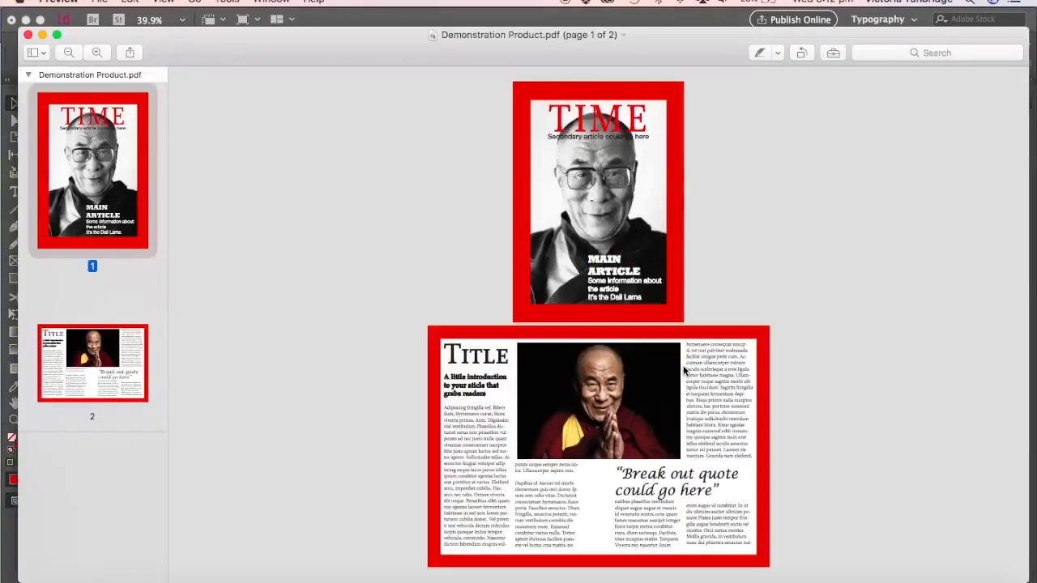
Review the cover and the double-page spread in the exported PDF, and close its window.
scroll(683, 371, "down", 10)
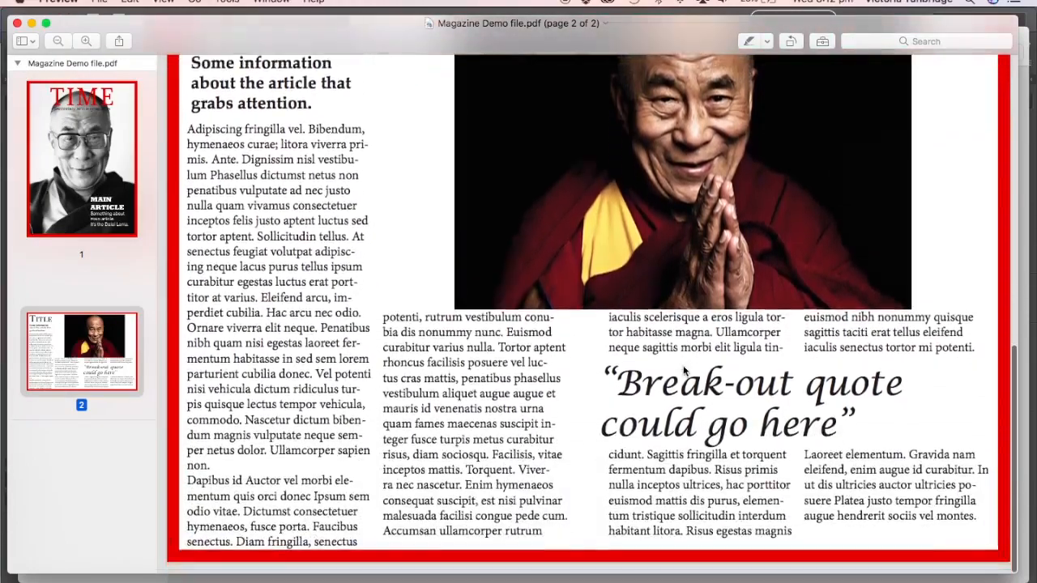
scroll(683, 370, "up", 5)
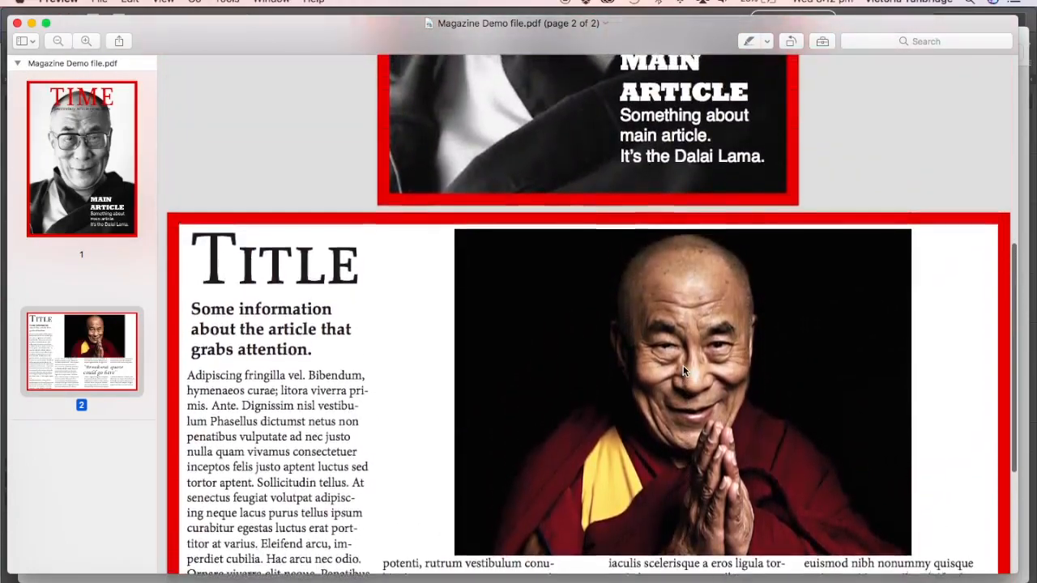
scroll(683, 370, "up", 3)
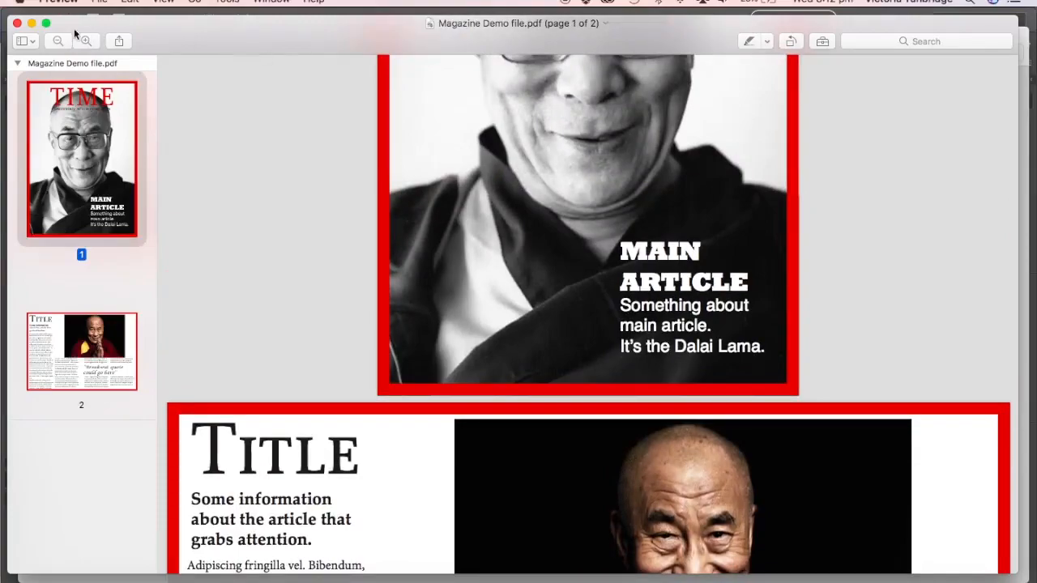
left_click(17, 24)
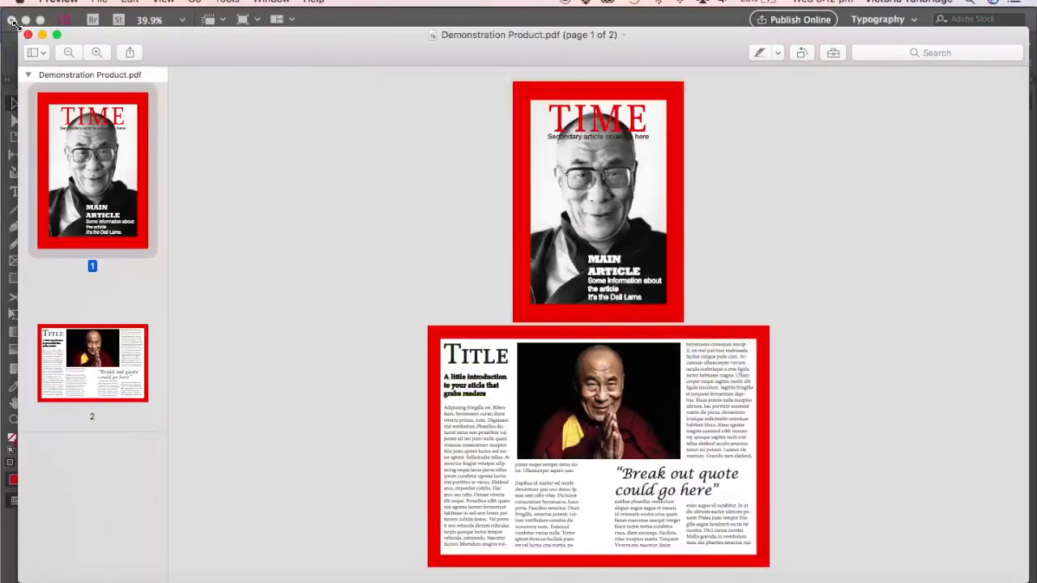